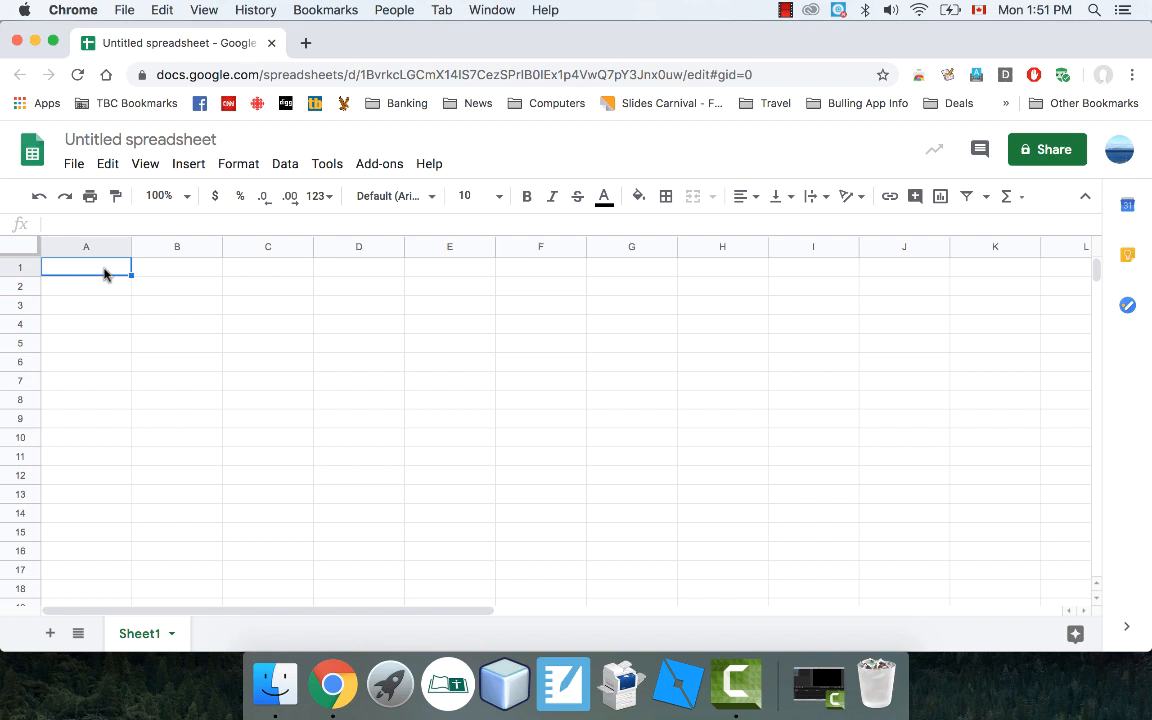
Enter the column headers "Item" in cell A1 and "Price" in cell B1.
text(Item)
key(Return)
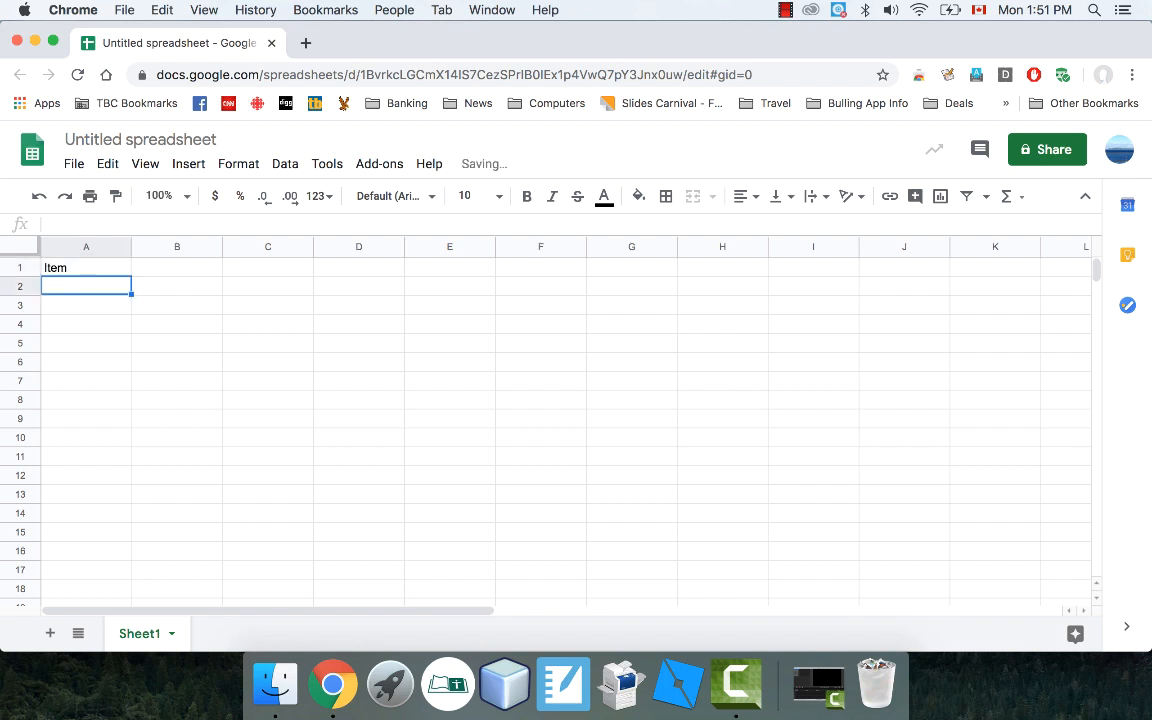
key(Up)
key(Right)
text(Price)
key(Return)
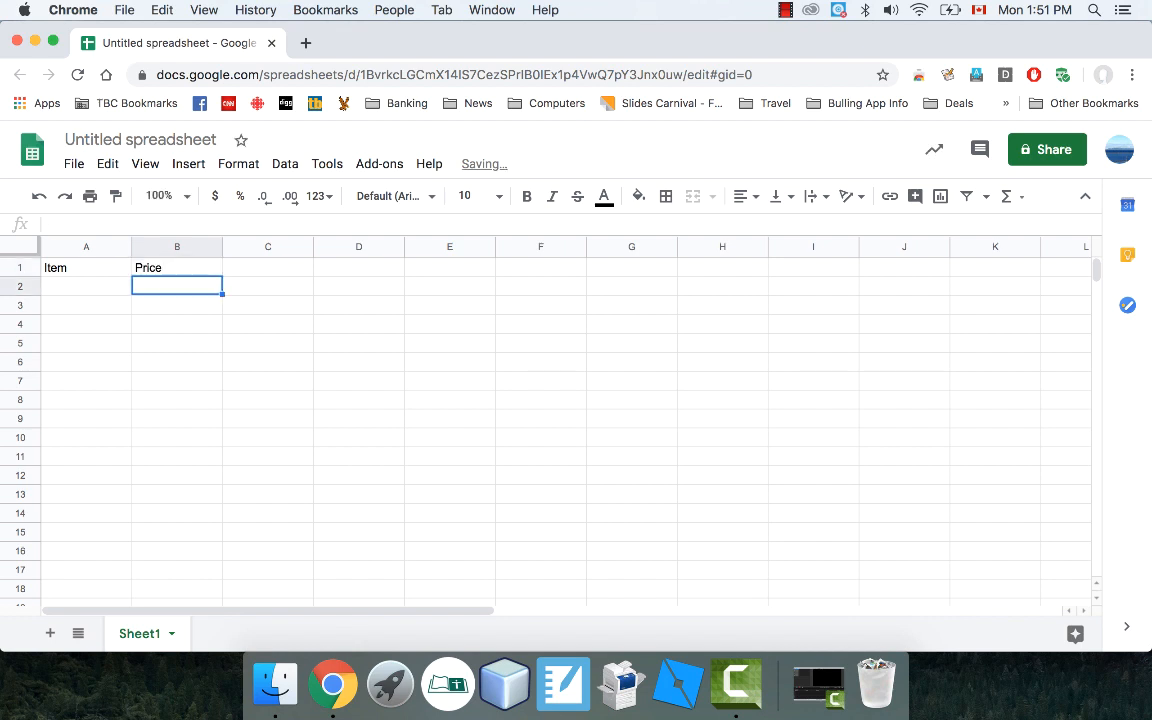
List the items Pants, Shirt, Jacket, Shoes and Hat in cells A2 to A6 under the Item header.
key(Left)
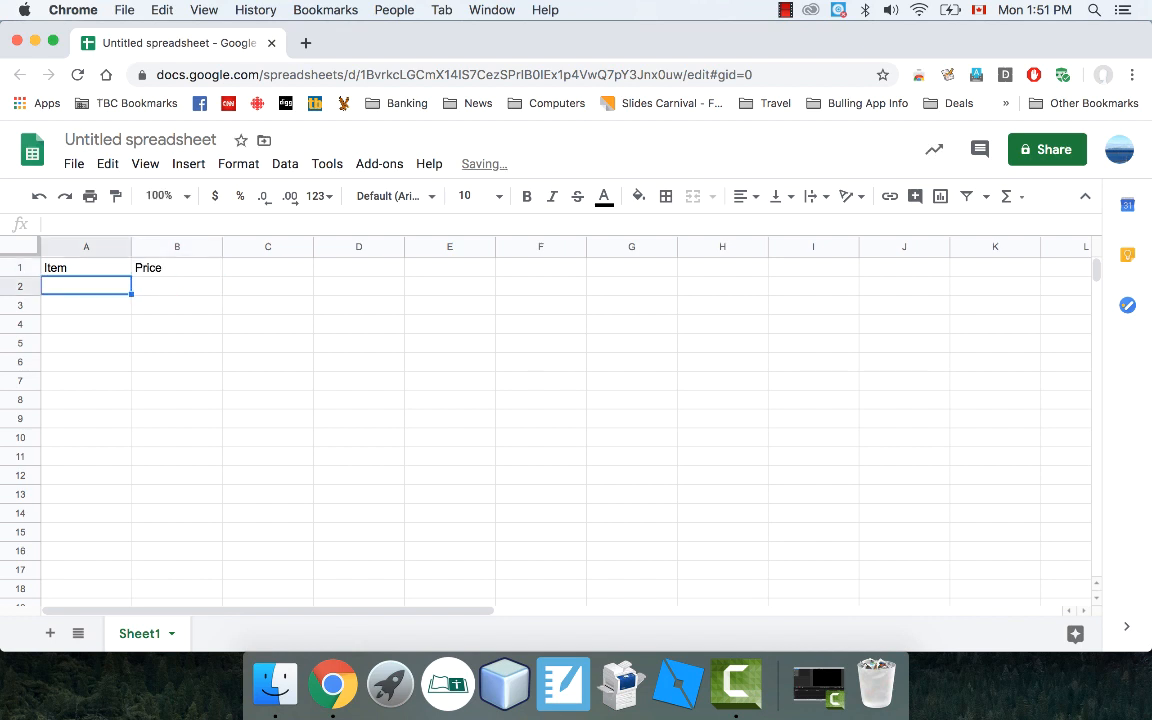
text(Pants)
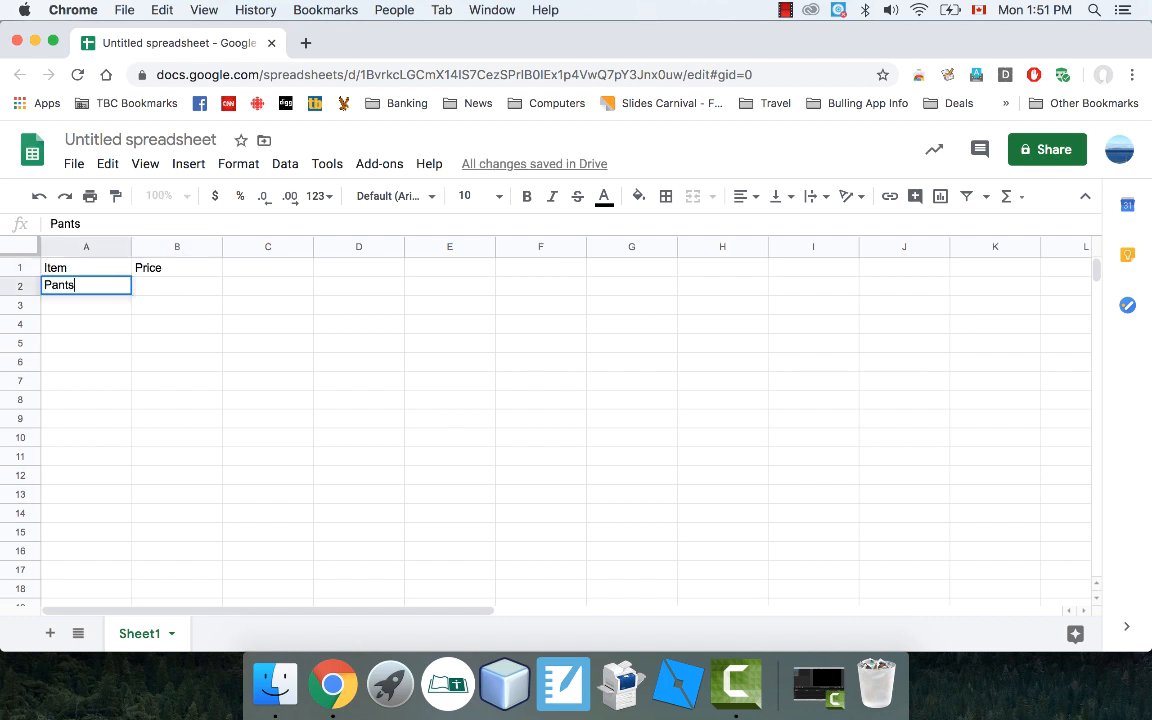
key(Return)
text(Shirt)
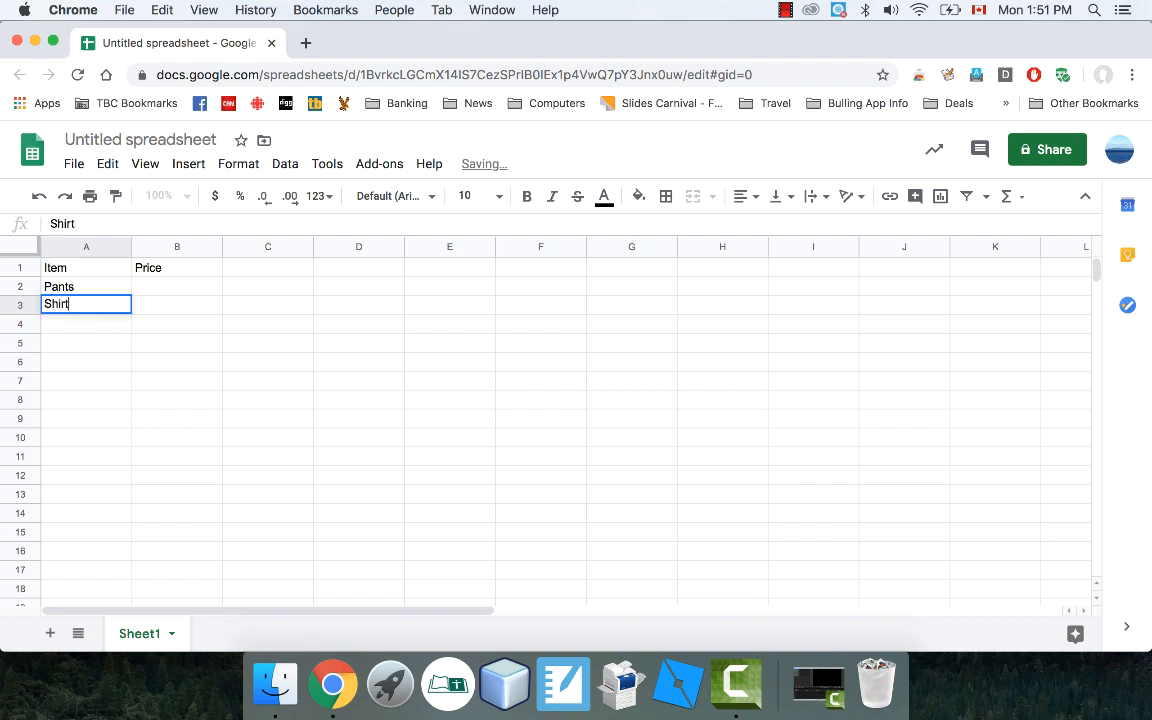
key(Return)
text(Jacket)
key(Return)
text(S)
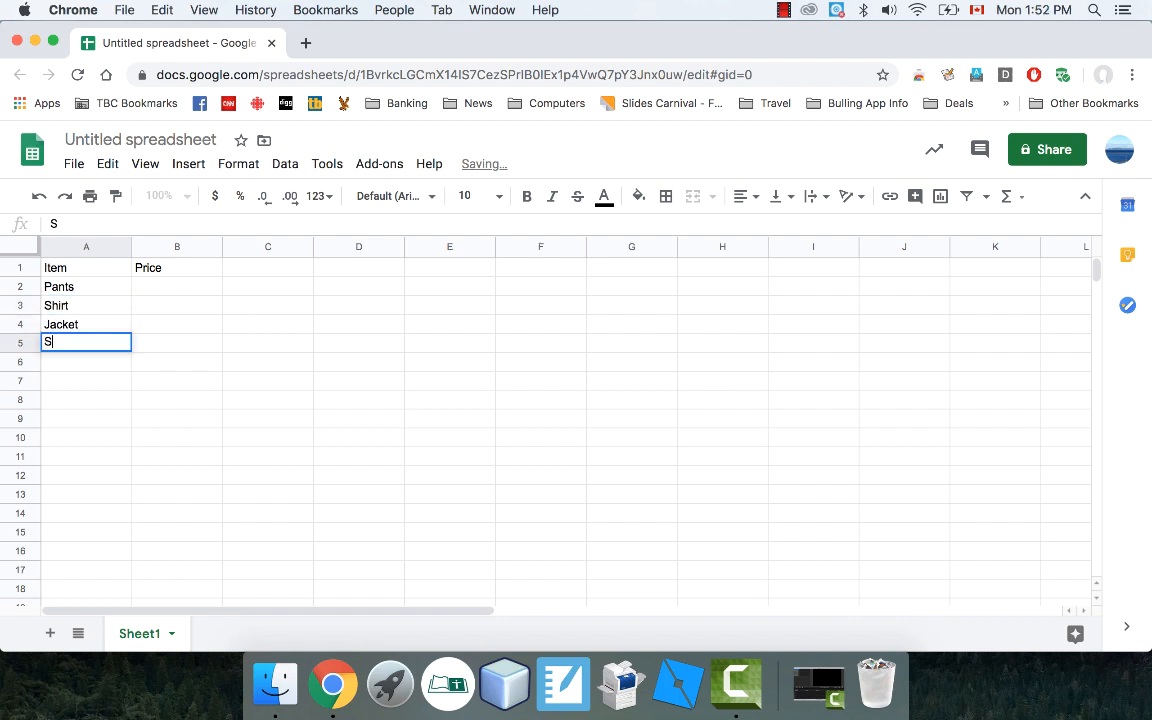
text(hoes)
key(Return)
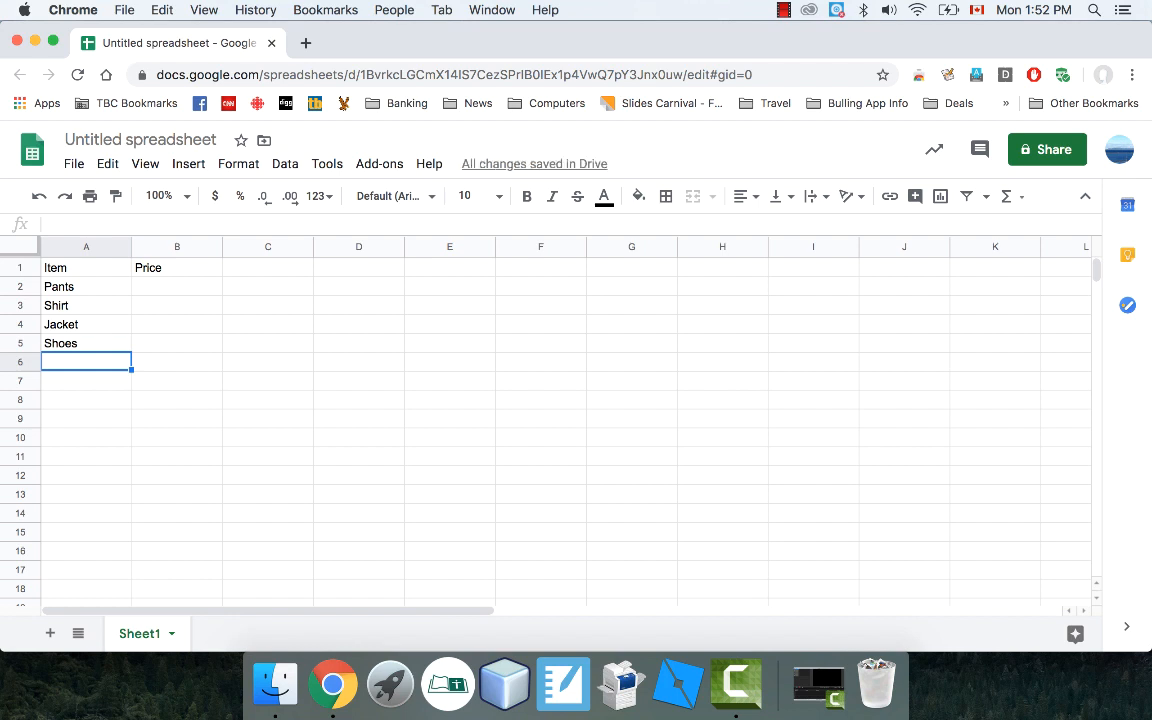
text(Hat)
key(Return)
Fill in the prices 45.99, 32.75, 125, 79 and 38 in cells B2 to B6.
key(Right)
key(Up)
key(Up)
key(Up)
key(Up)
key(Up)
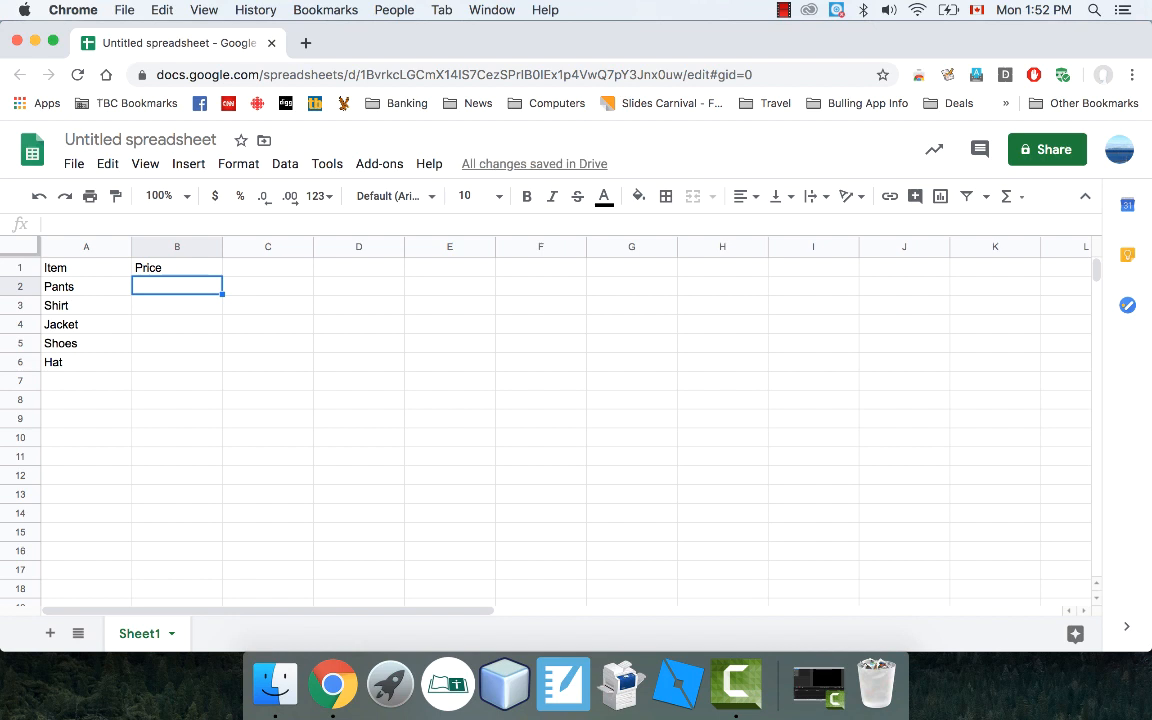
text(45.99)
key(Return)
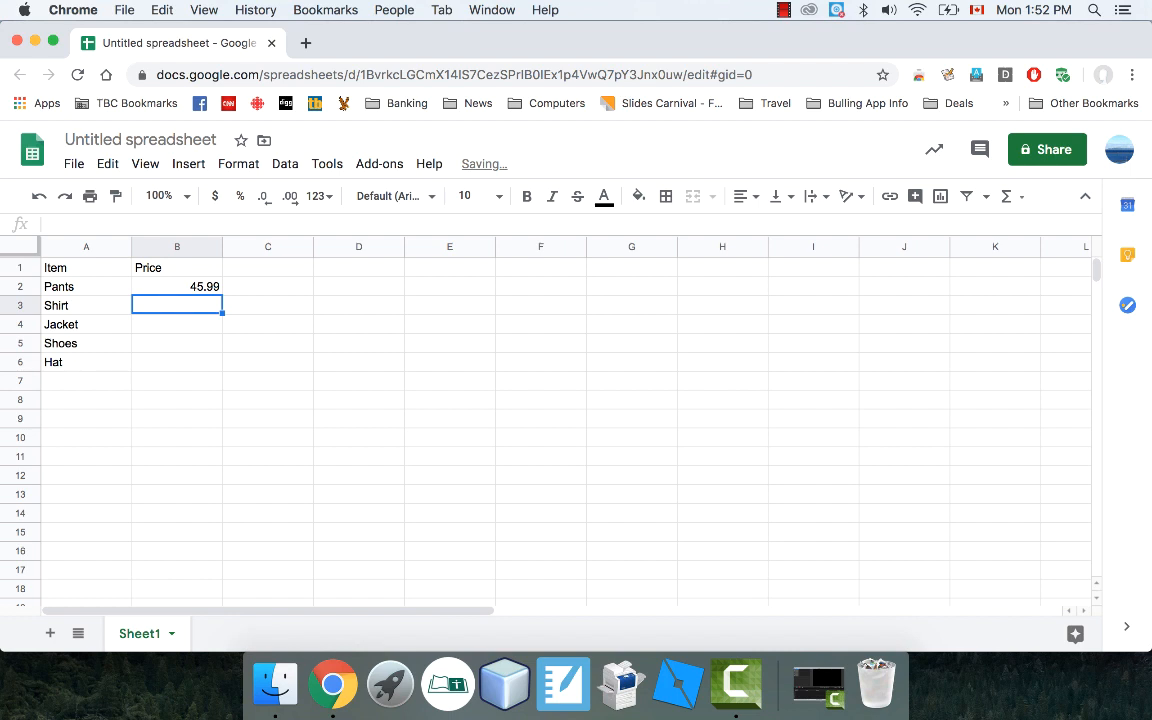
text(32.75)
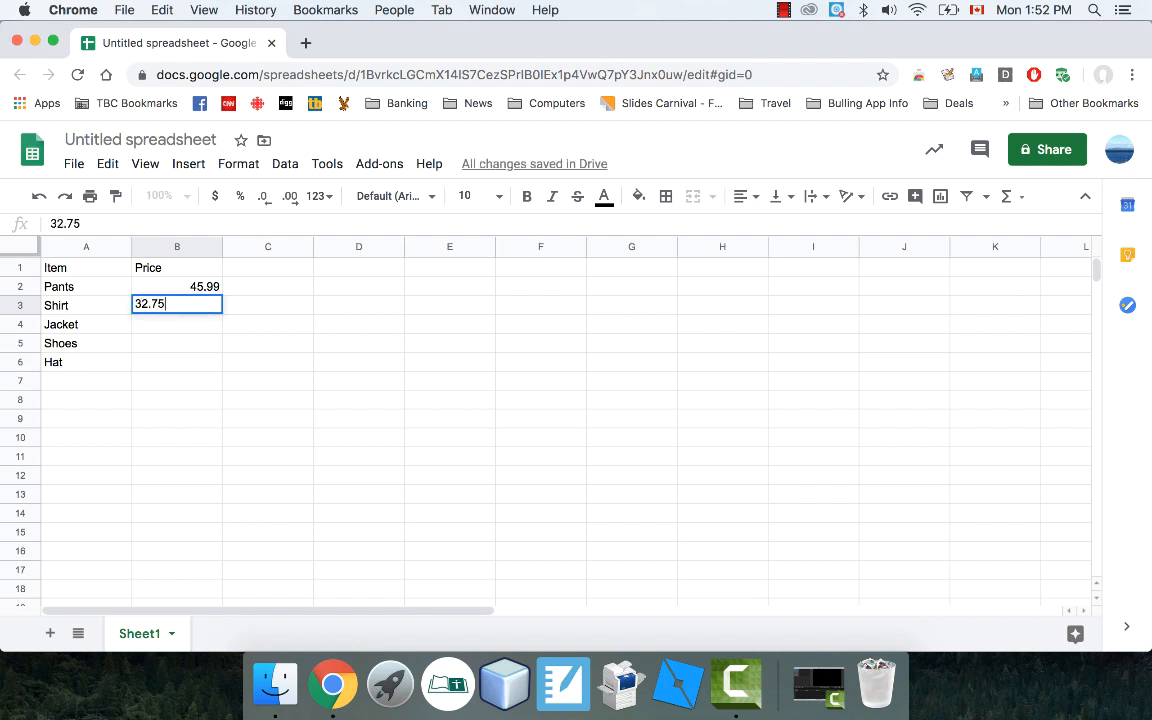
key(Return)
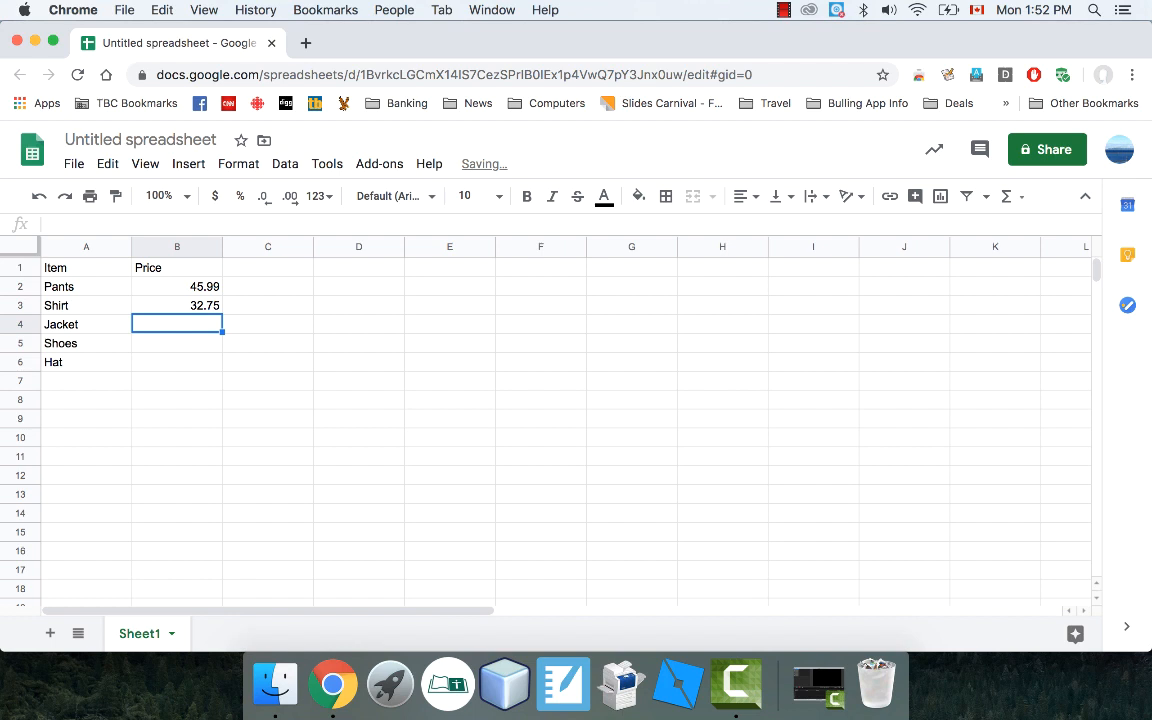
text(125)
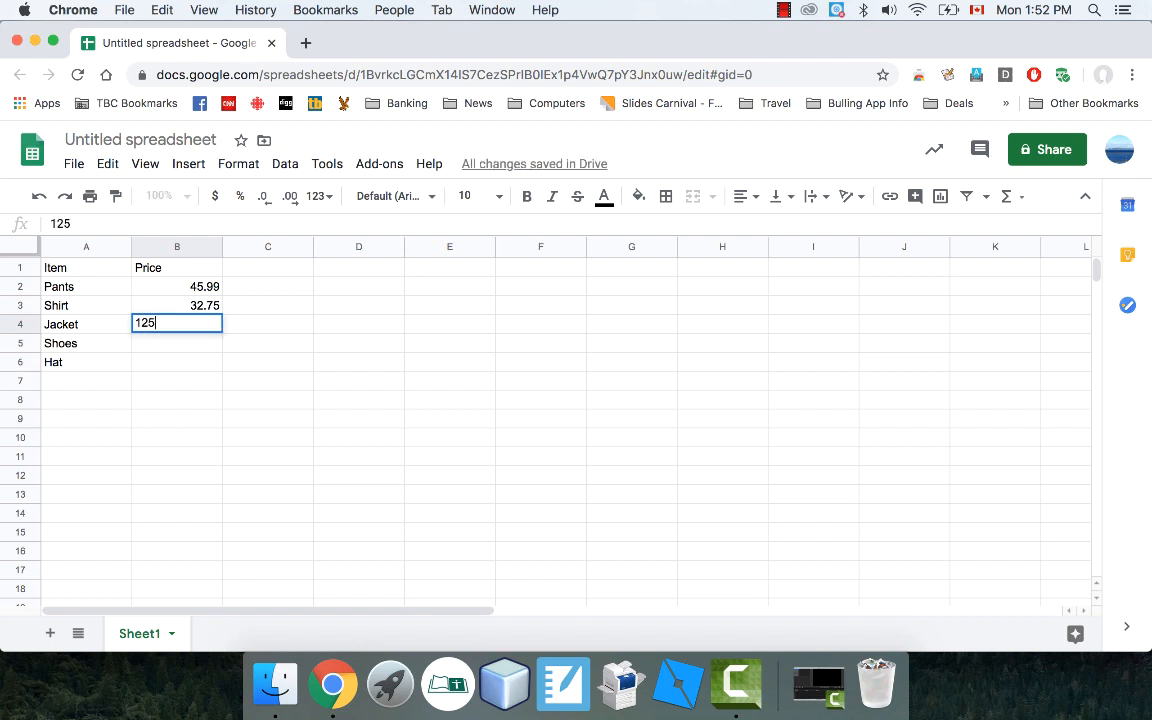
key(Return)
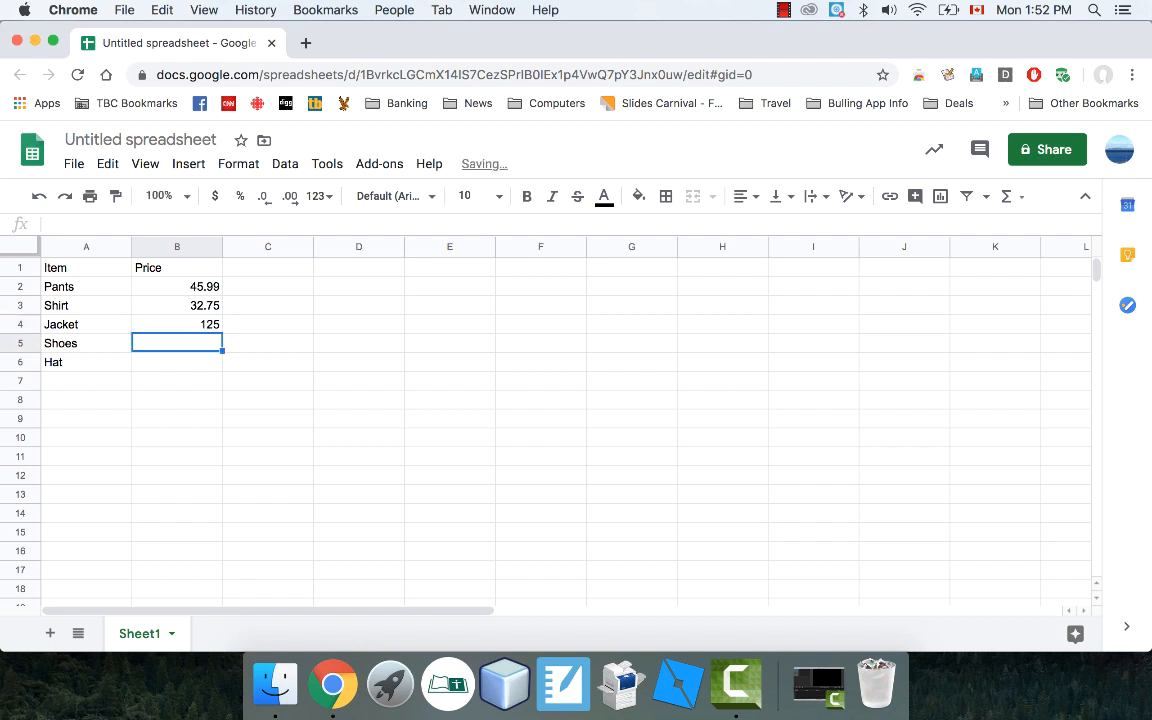
text(79)
key(Return)
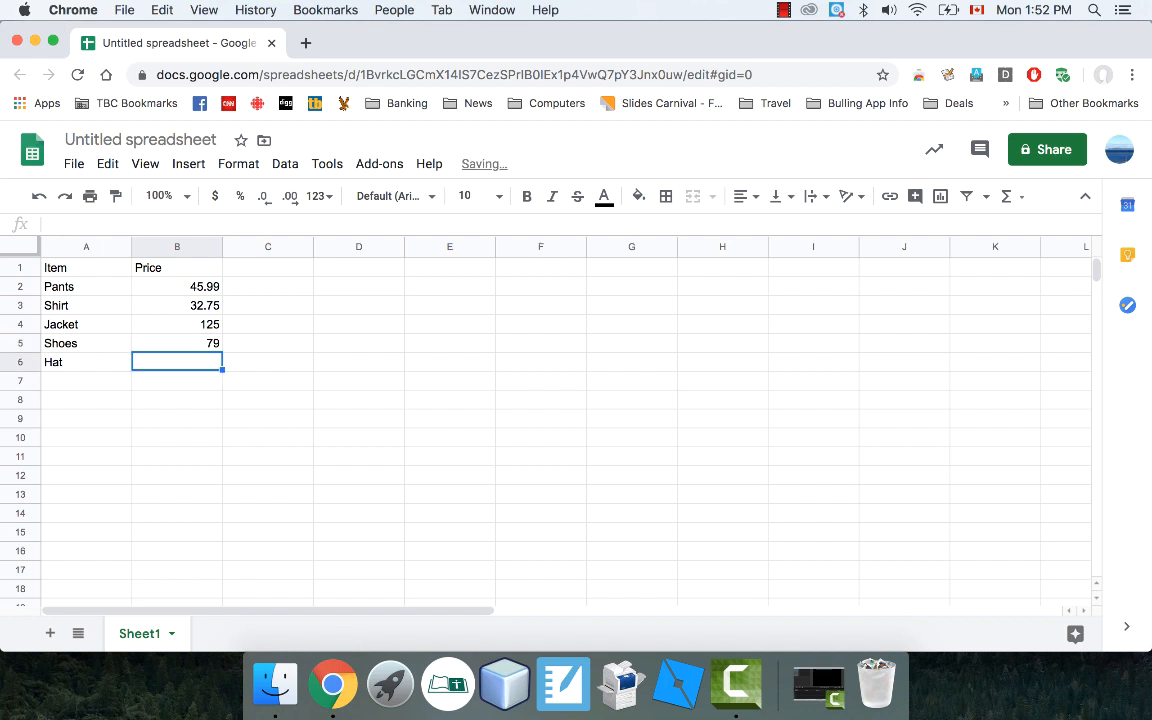
text(38)
key(Return)
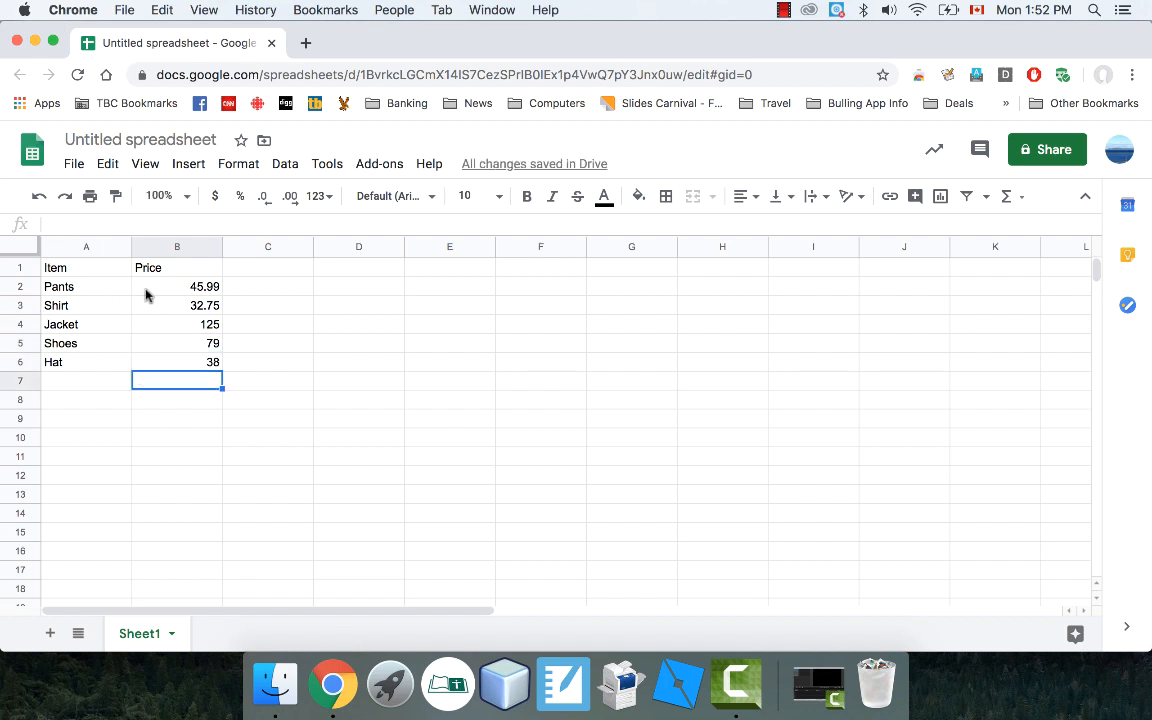
Format the prices in B2:B6 as currency in dollars.
drag(150, 290, 159, 362)
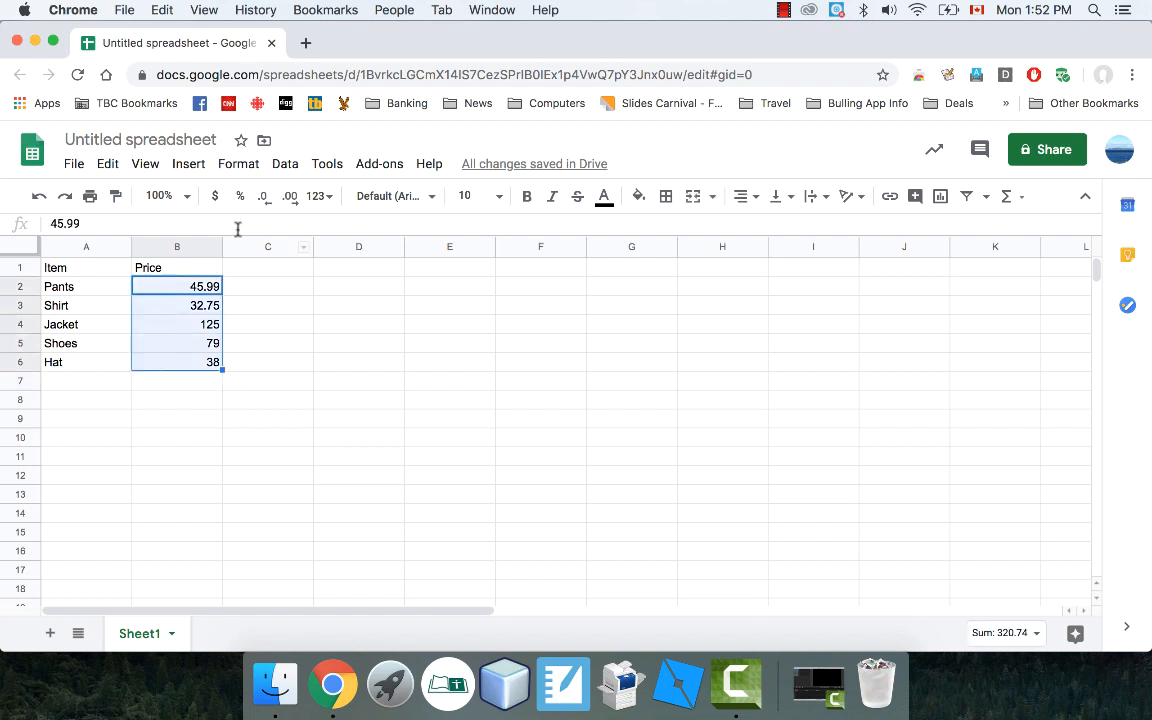
click(215, 196)
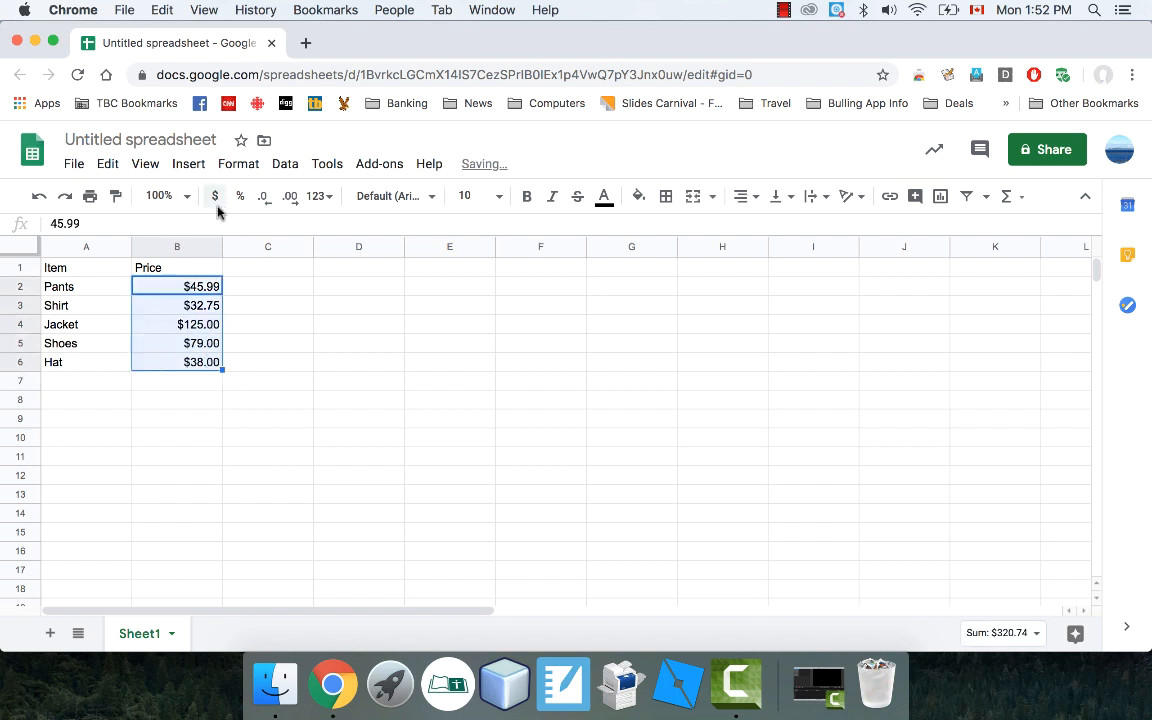
click(160, 426)
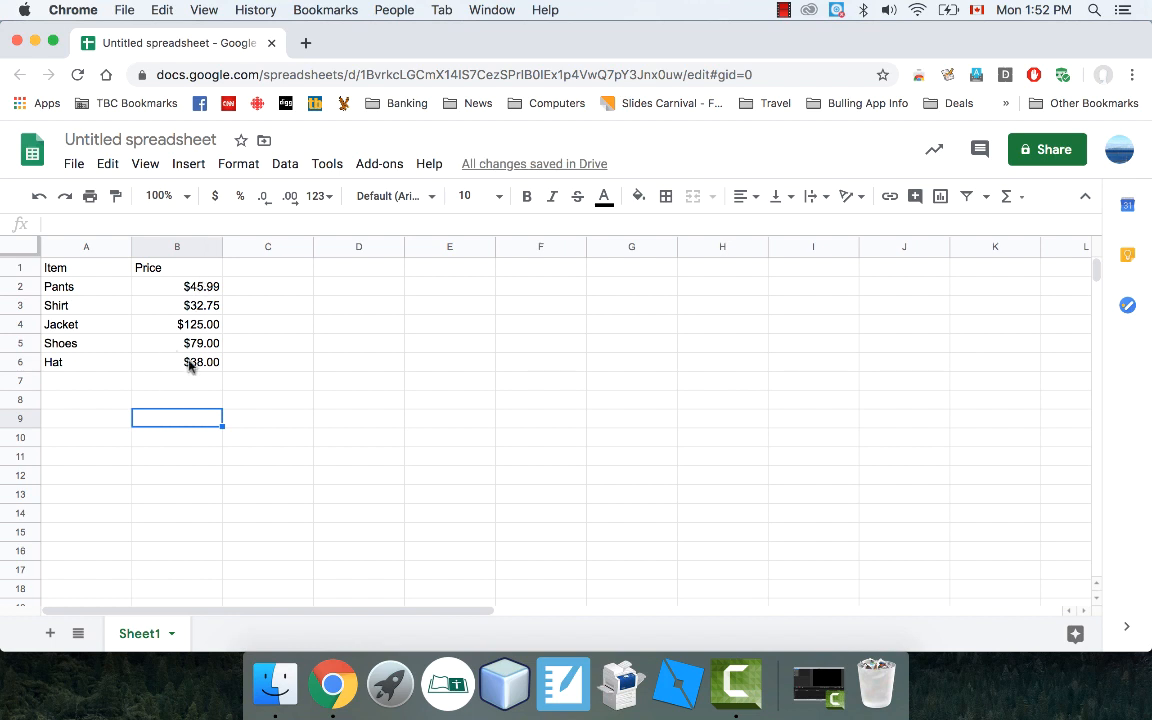
Enter the label "Subtotal" in cell A8, below the item list.
click(80, 401)
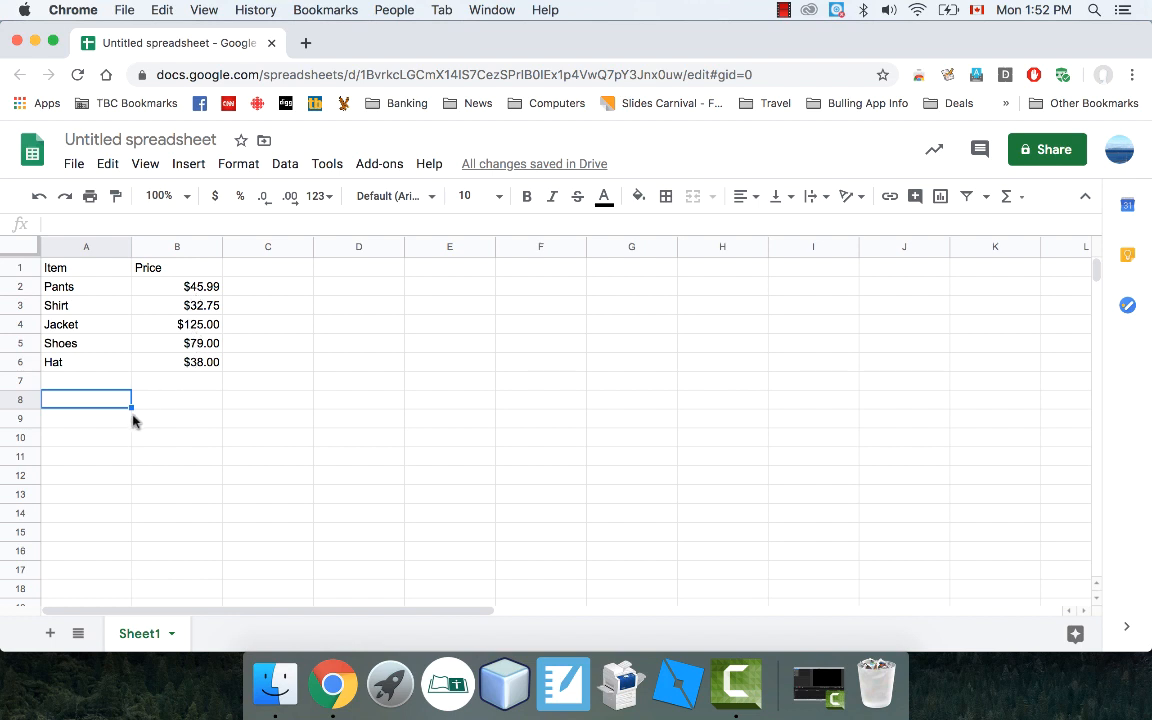
text(Subtotal)
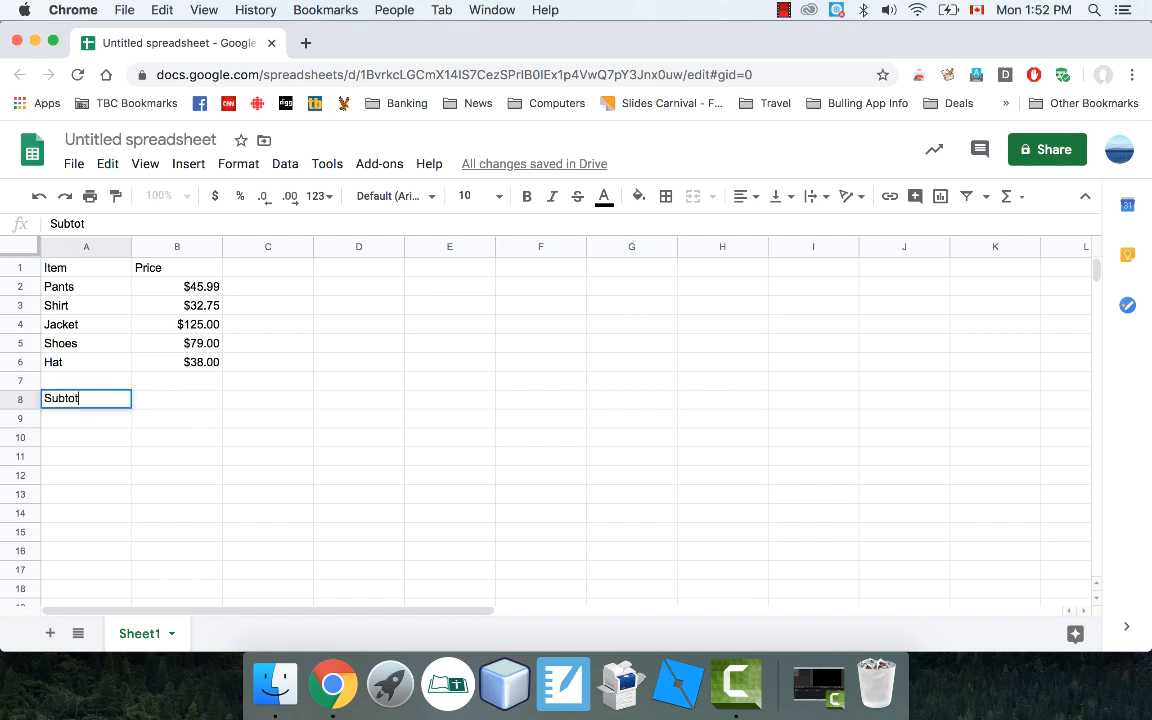
key(Return)
Calculate the subtotal in cell B8 with the formula =sum(B2:B6).
click(193, 402)
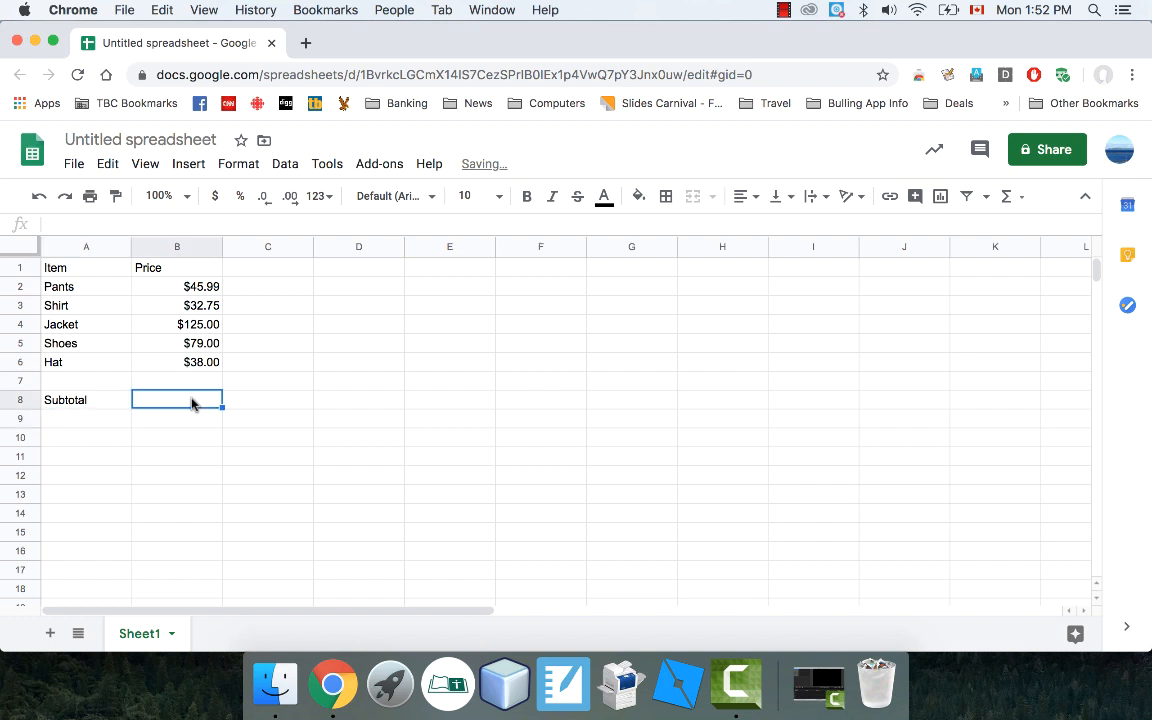
text(=)
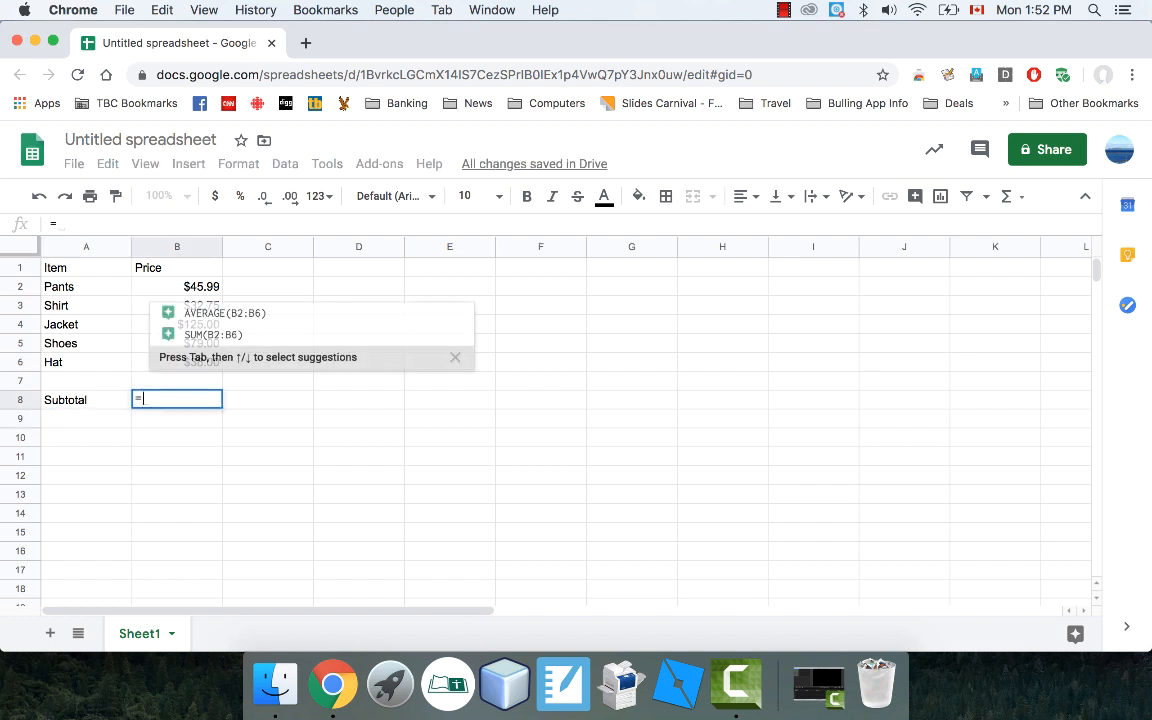
text(sum()
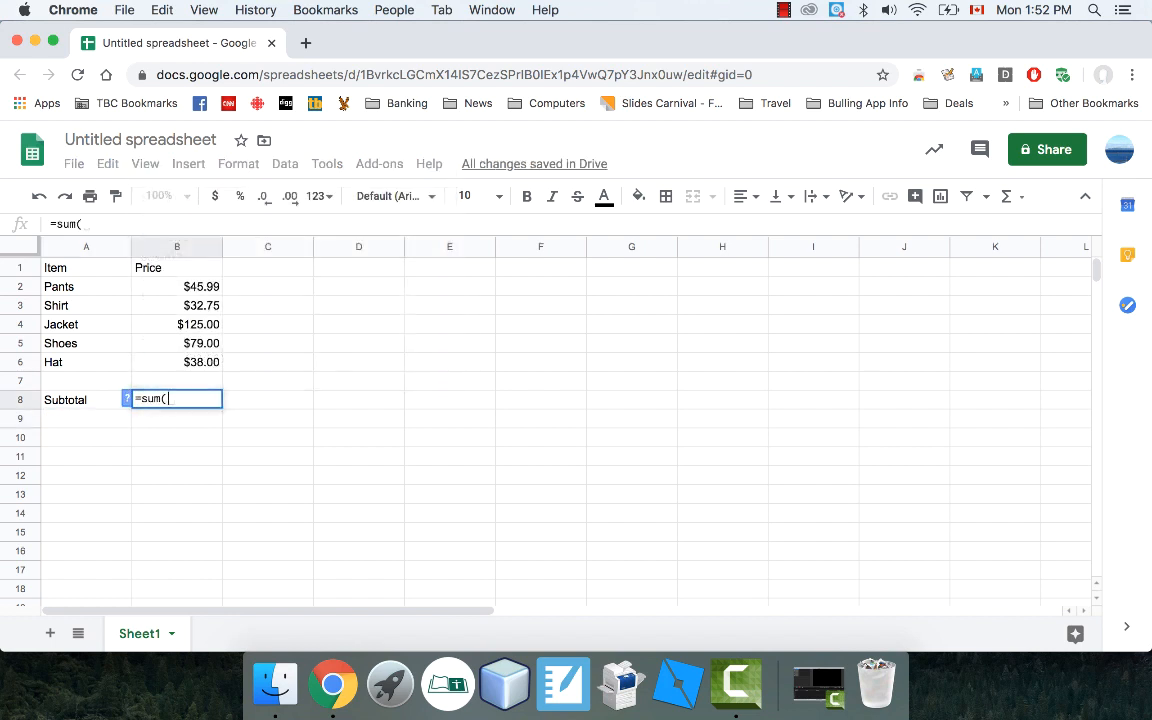
click(197, 287)
drag(197, 287, 186, 364)
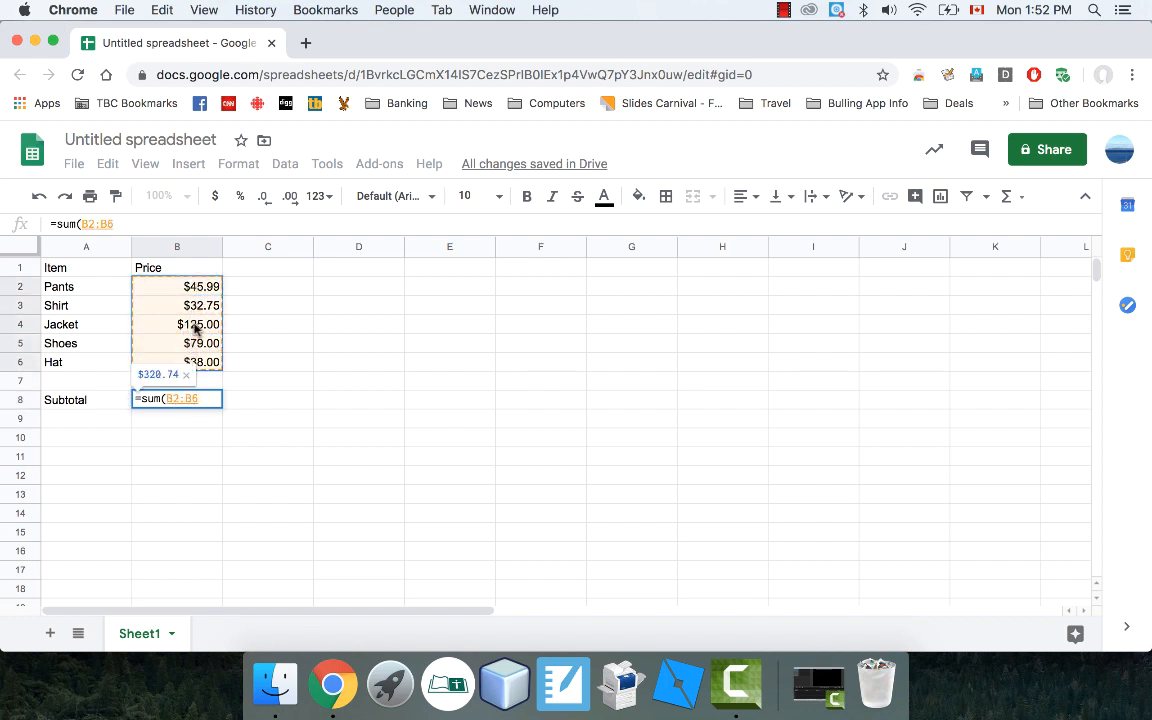
text())
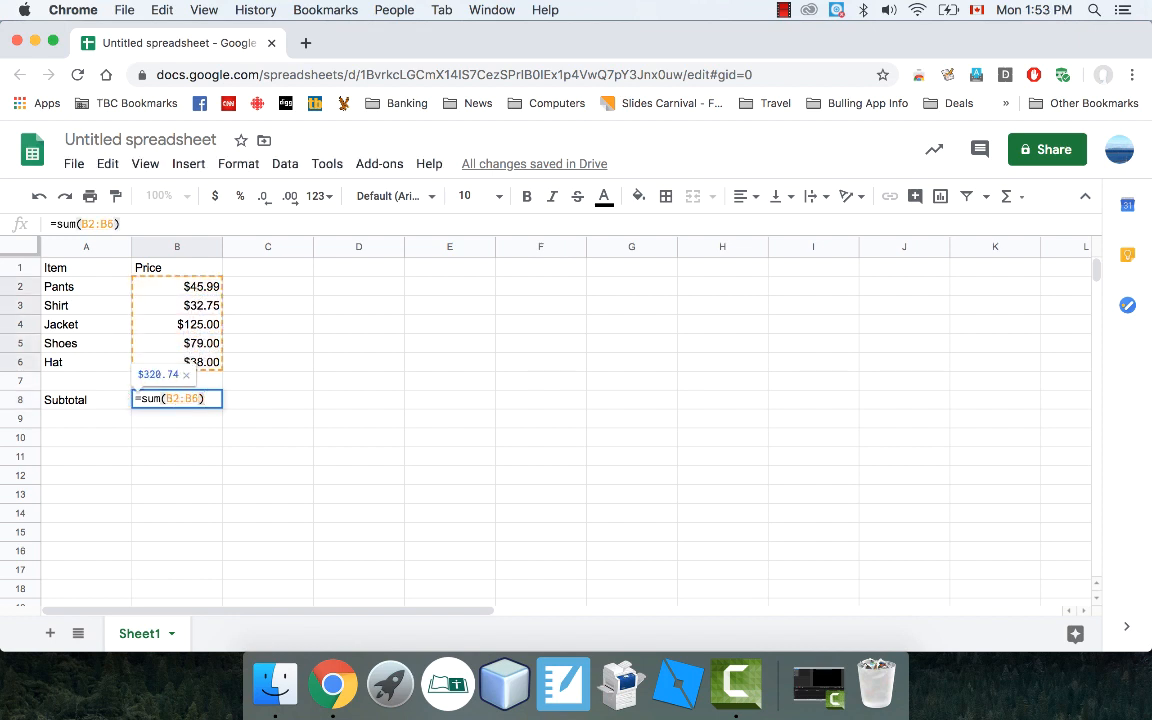
key(Return)
click(208, 403)
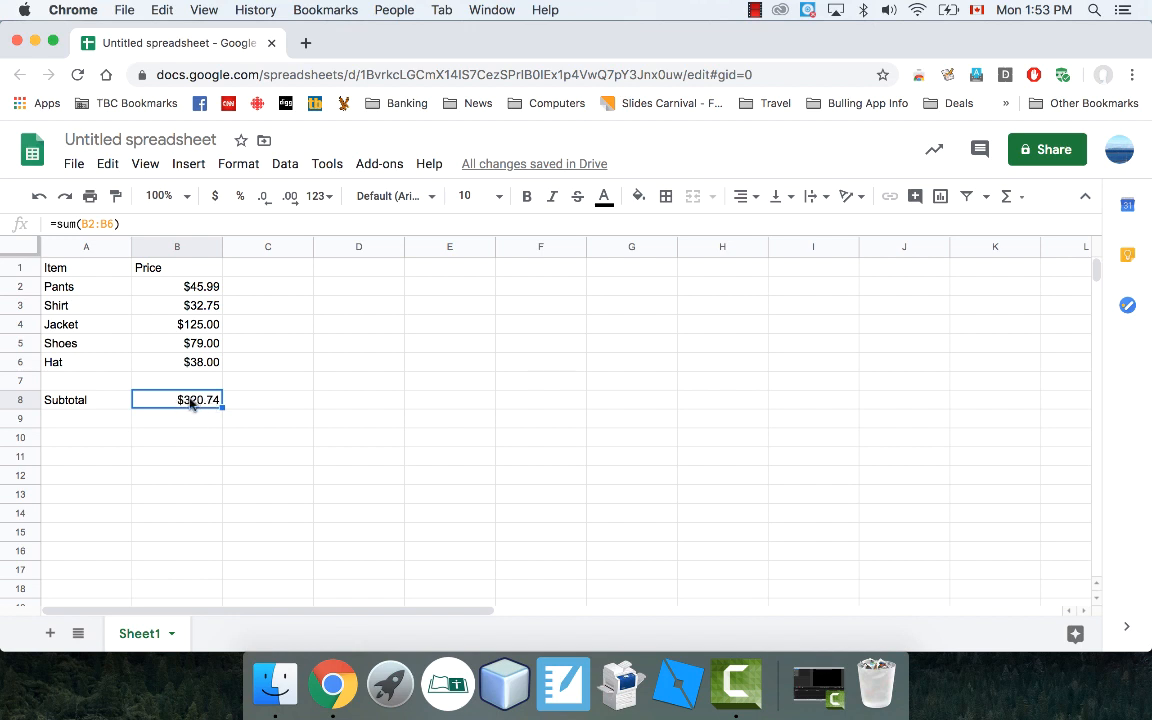
Enter the label "10% Discount" in cell A10.
click(96, 446)
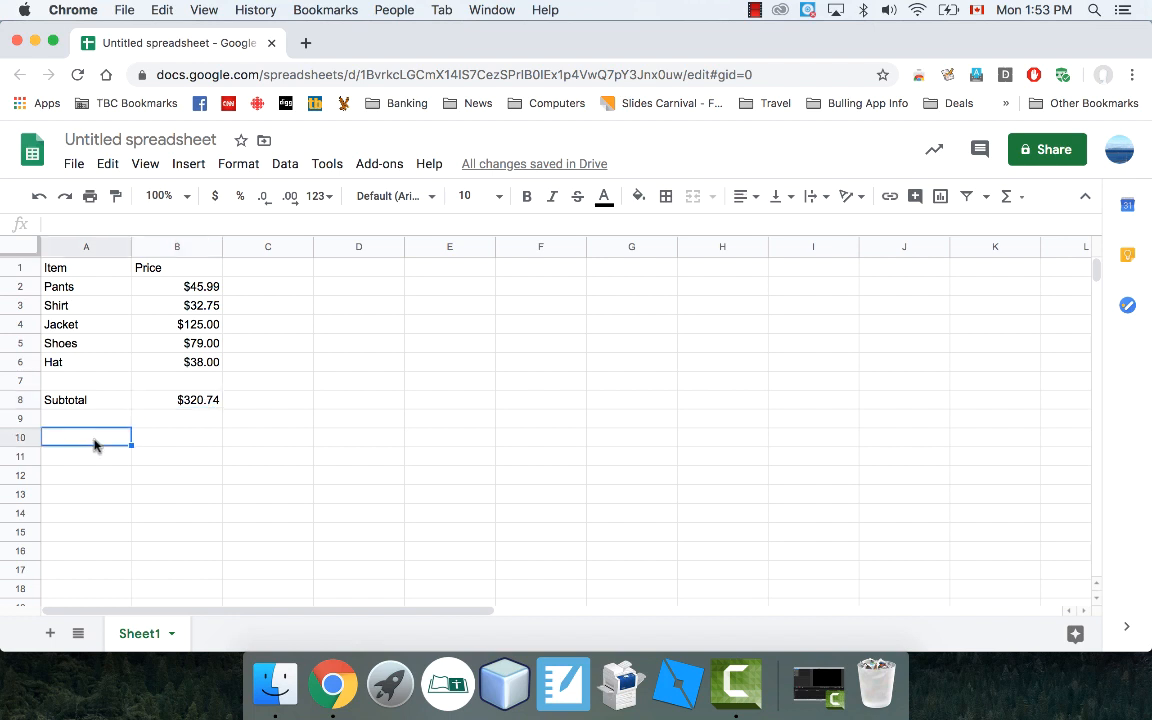
text(1)
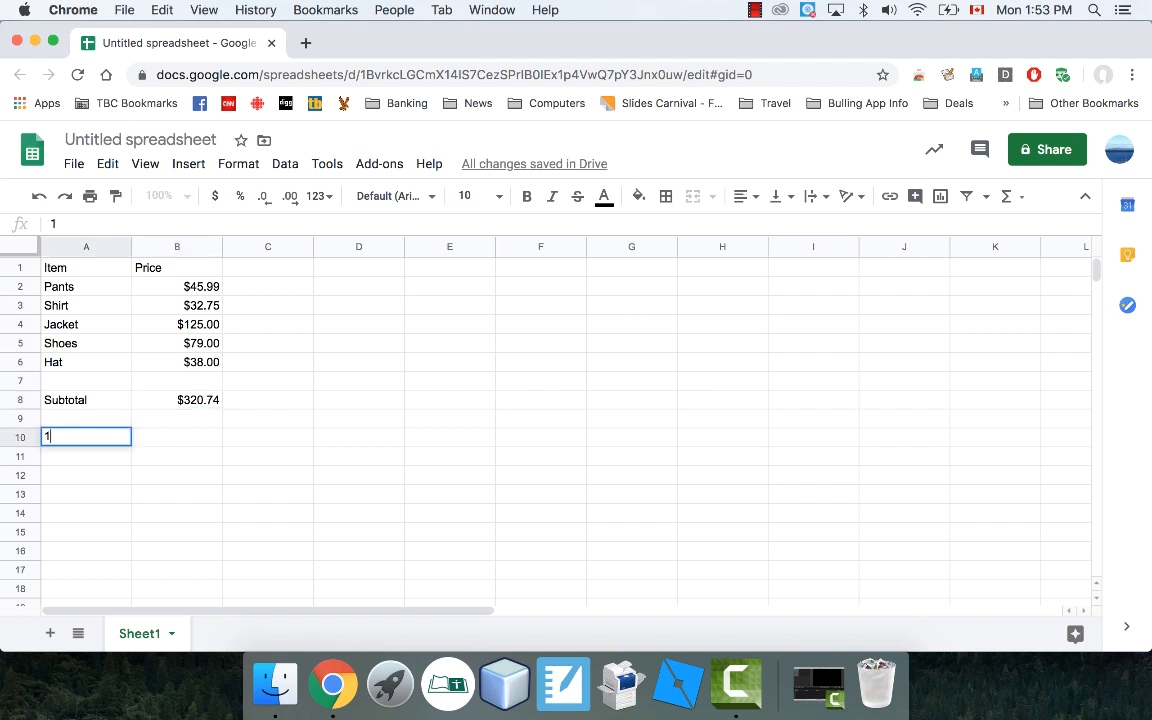
text(0% Discount)
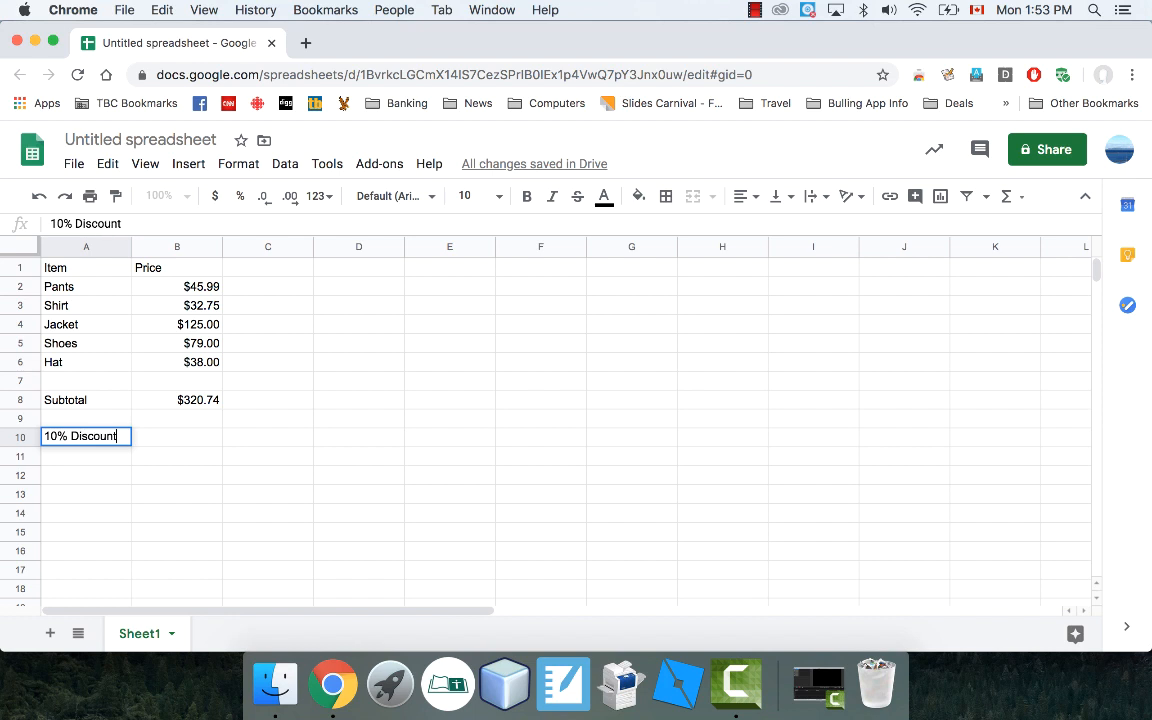
key(Return)
Calculate the discount in cell B10 with the formula =B8*0.10.
click(177, 437)
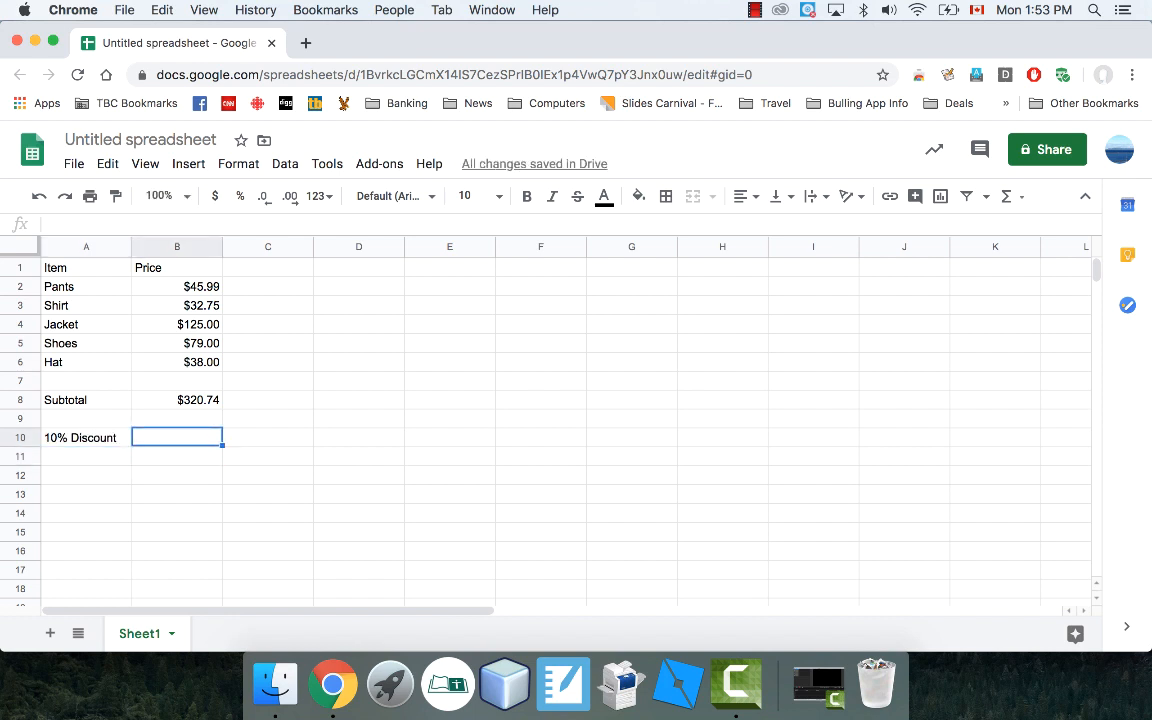
text(=)
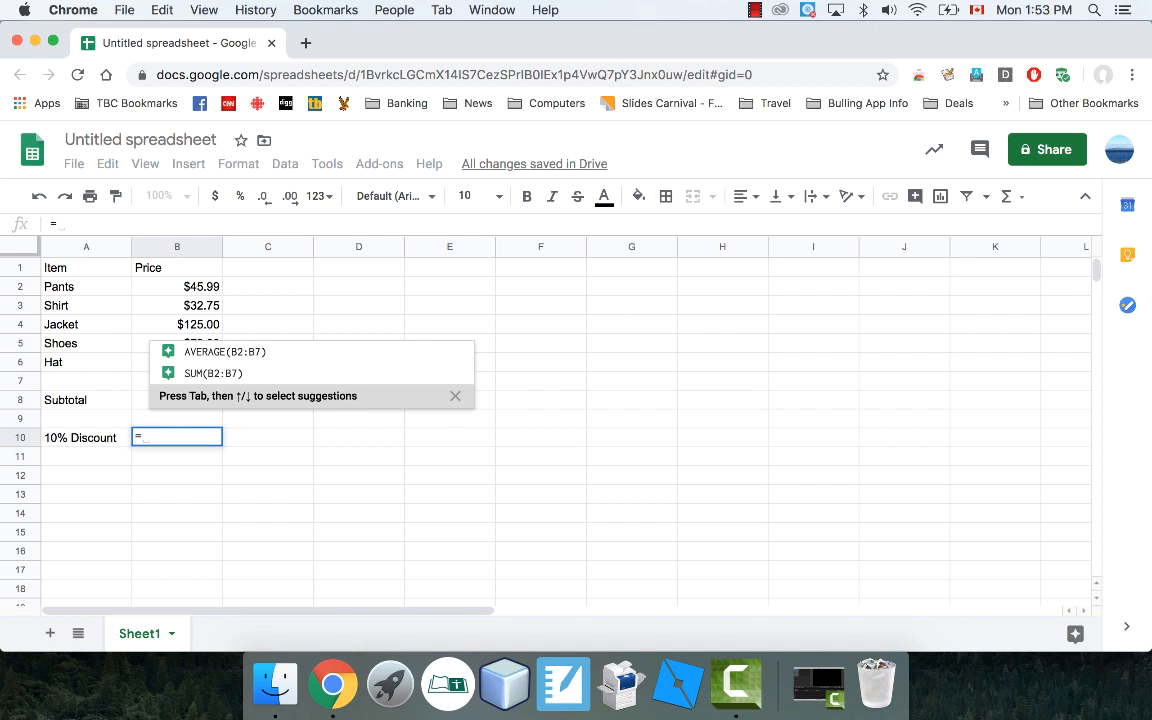
click(140, 401)
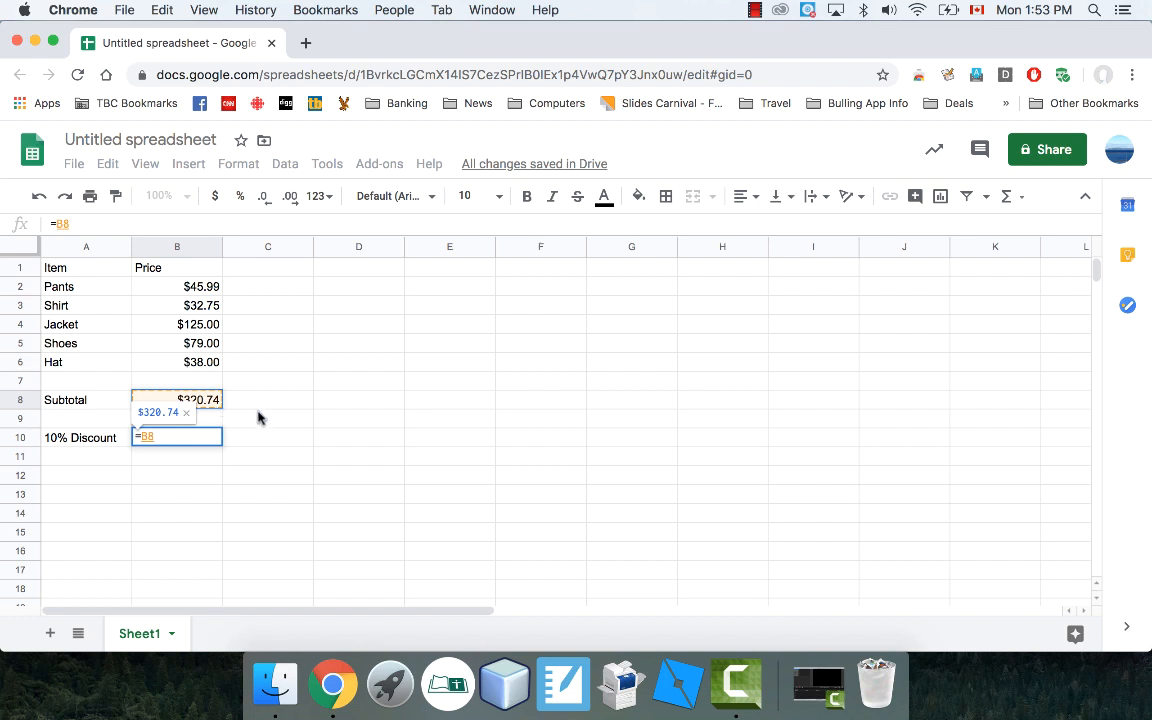
text(*)
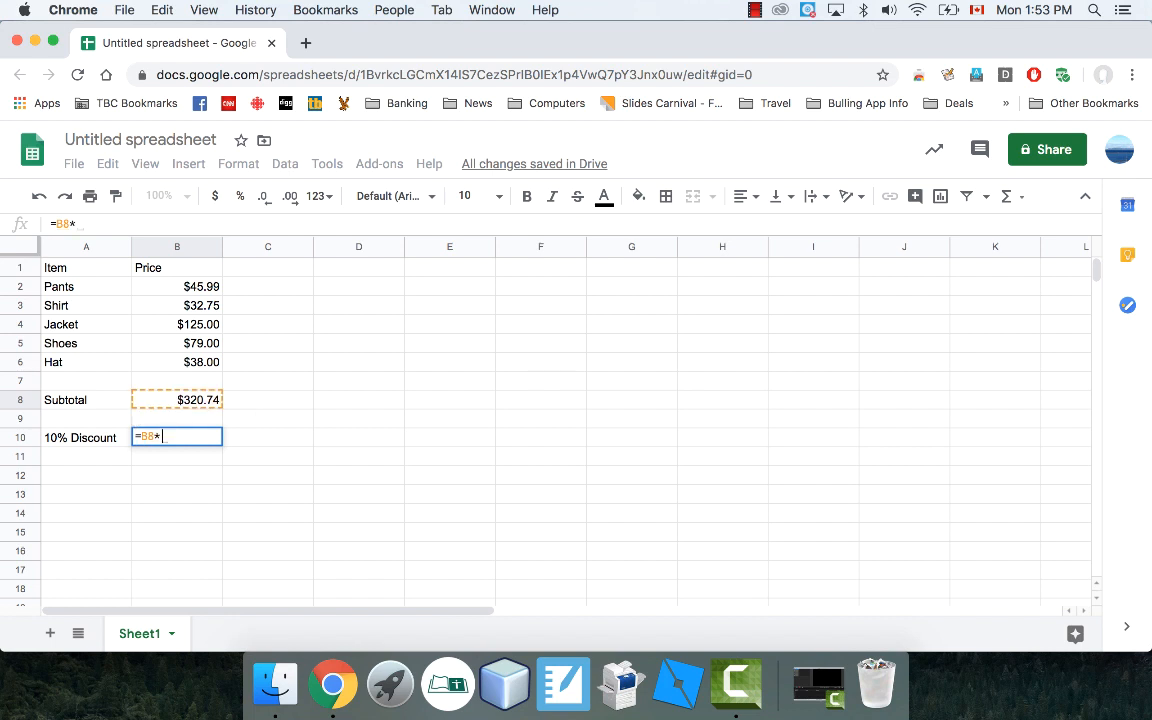
text(0.)
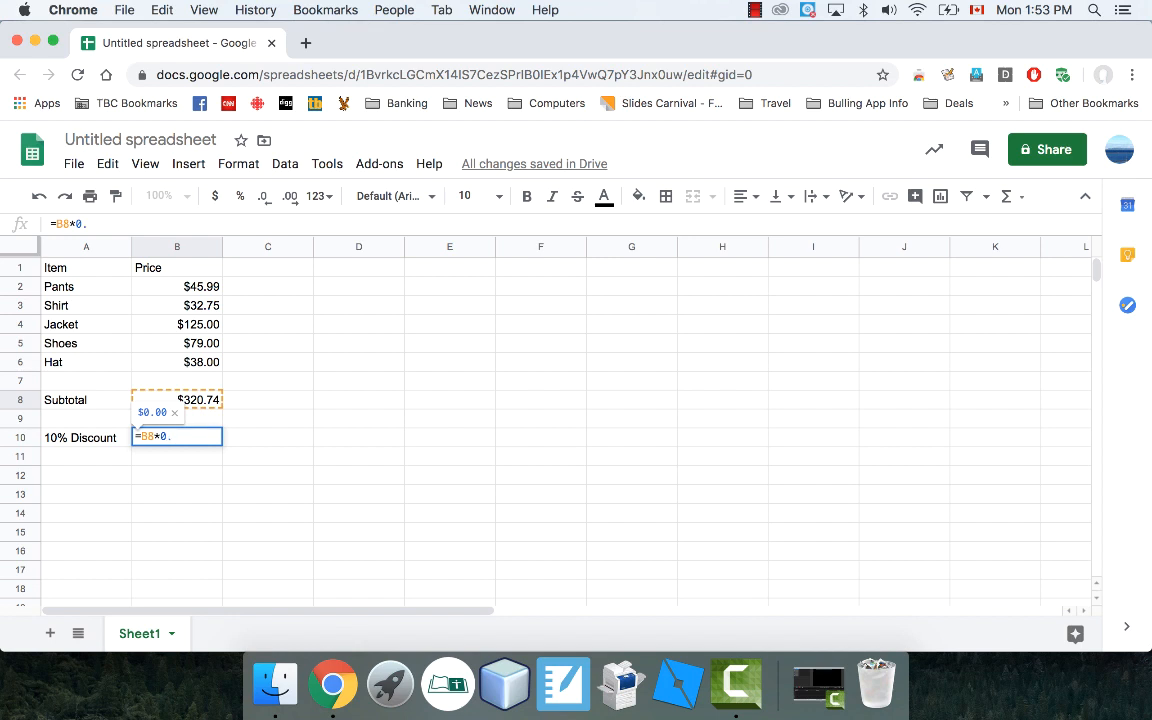
text(10)
key(Return)
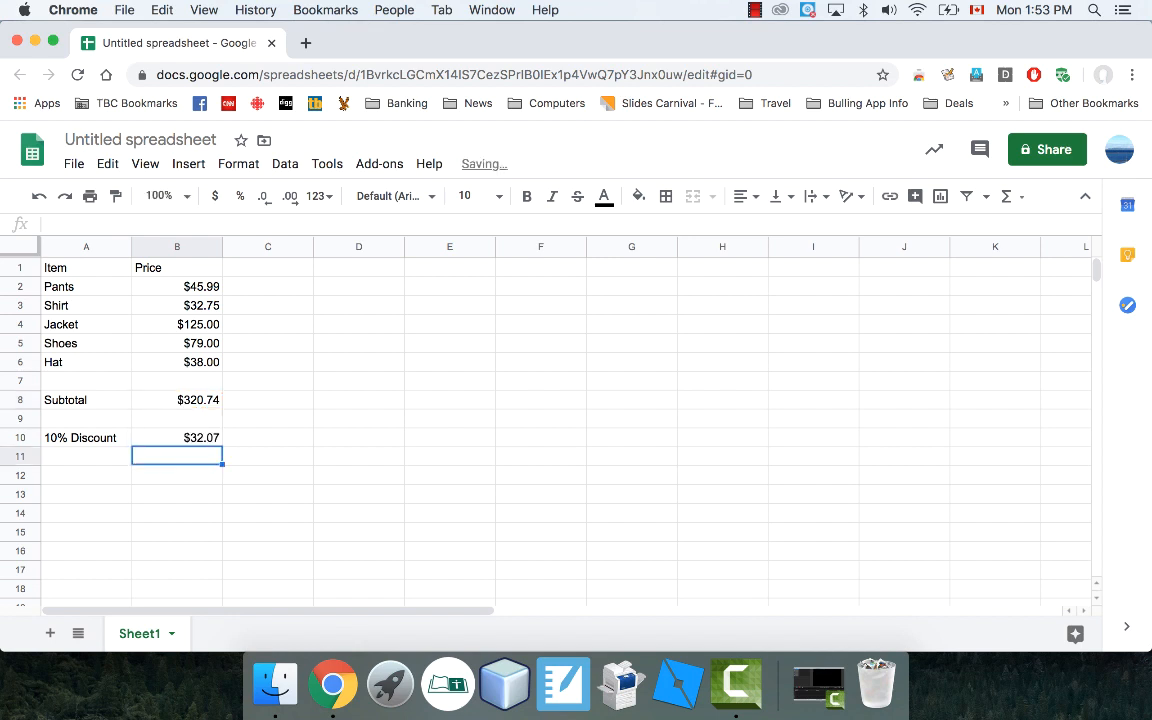
Enter the label "Price After Discount" in cell A12, below the discount row.
click(206, 439)
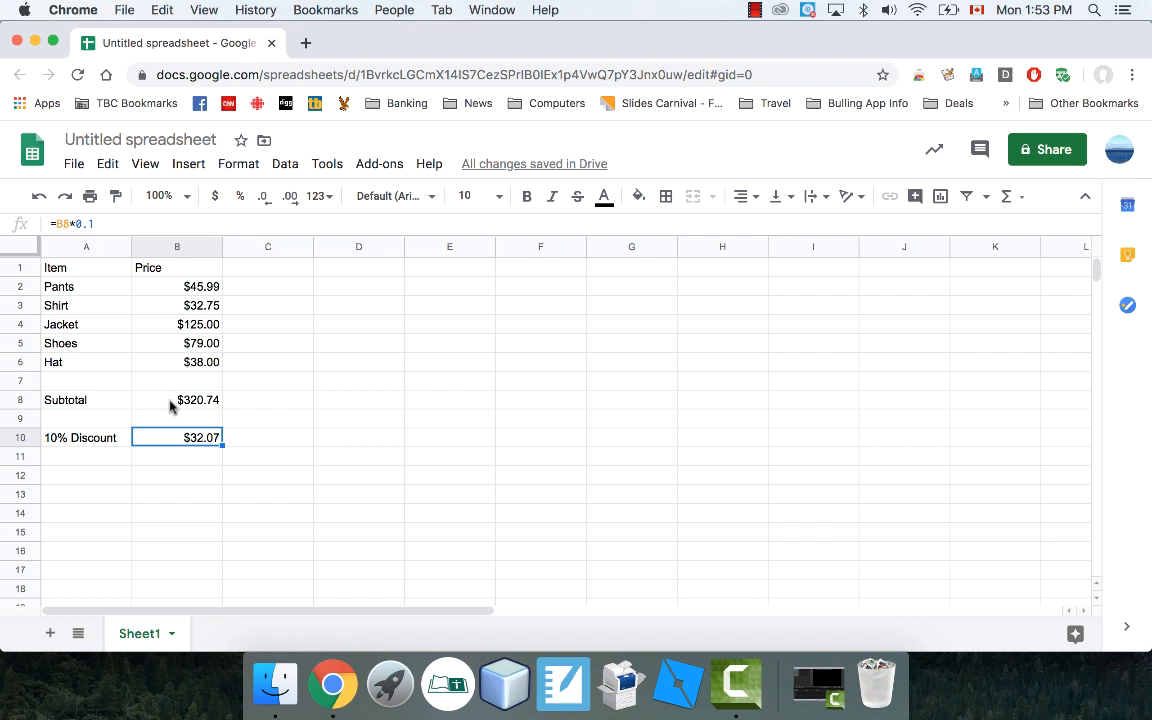
click(73, 226)
click(97, 475)
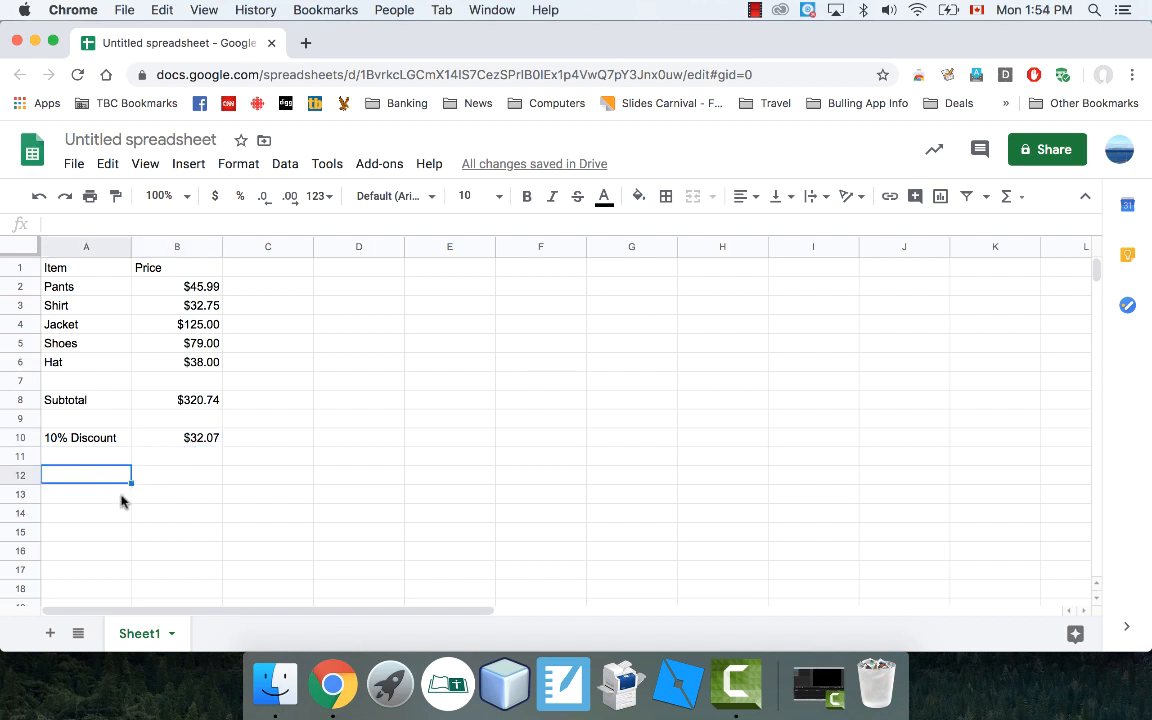
text(Price)
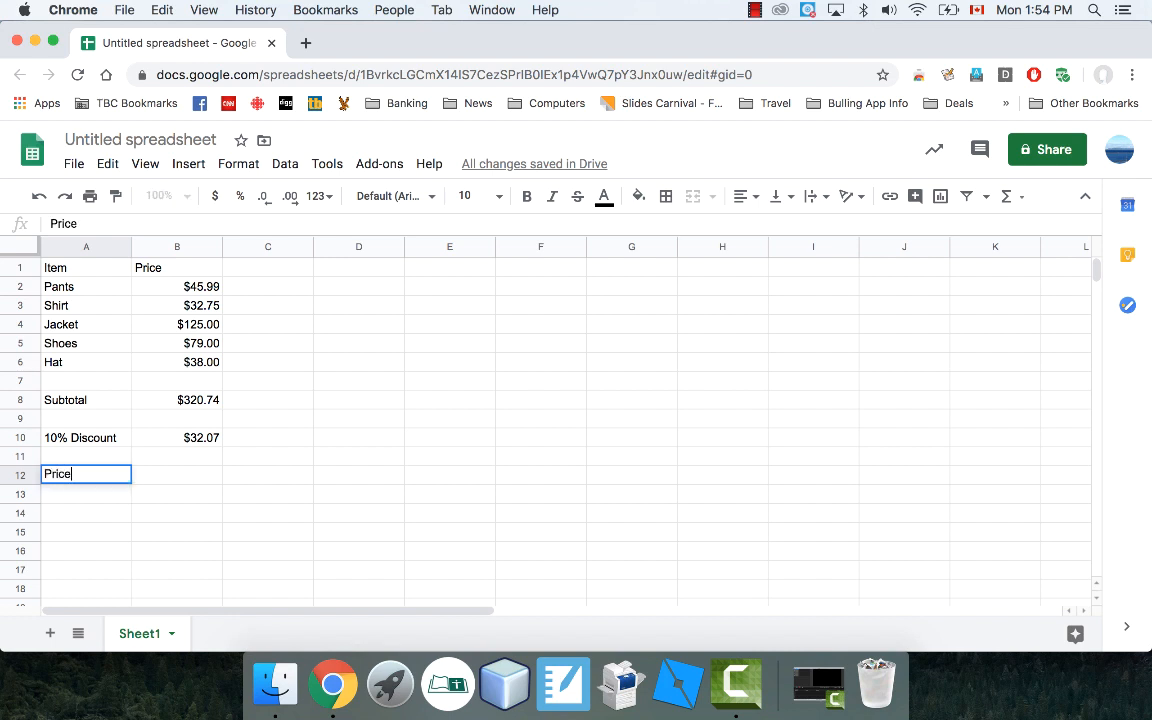
text( After Discount)
key(Return)
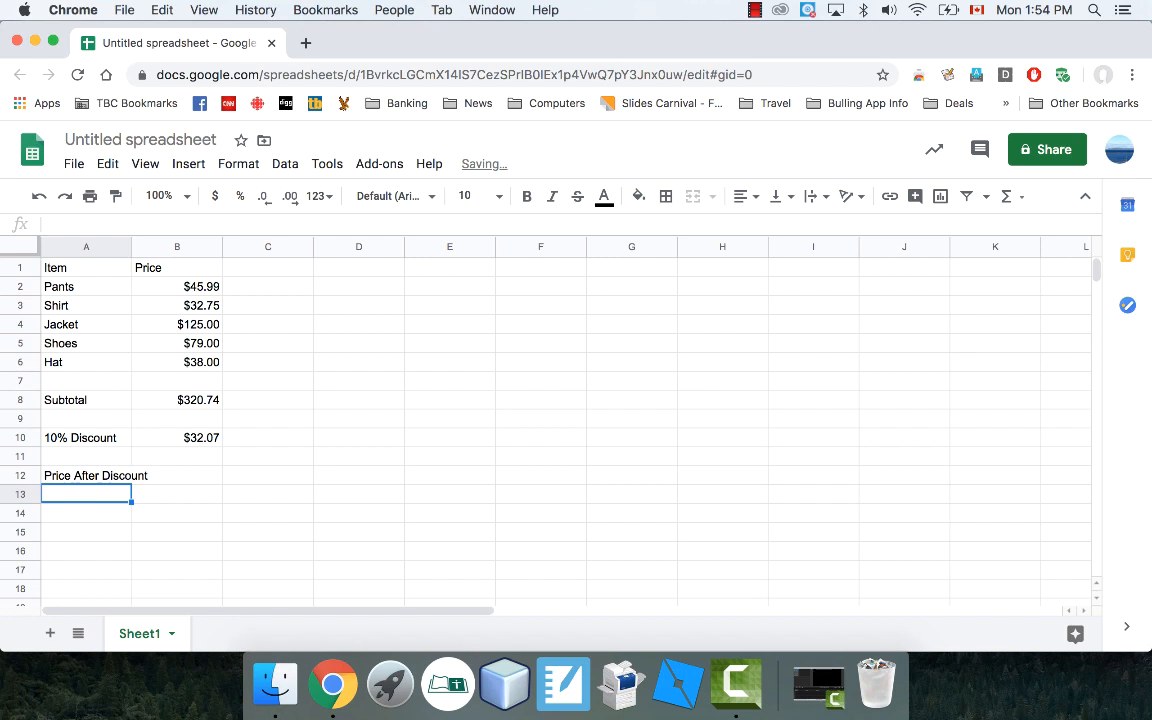
Widen column A so that the "Price After Discount" label fits inside its cell.
key(Up)
key(Right)
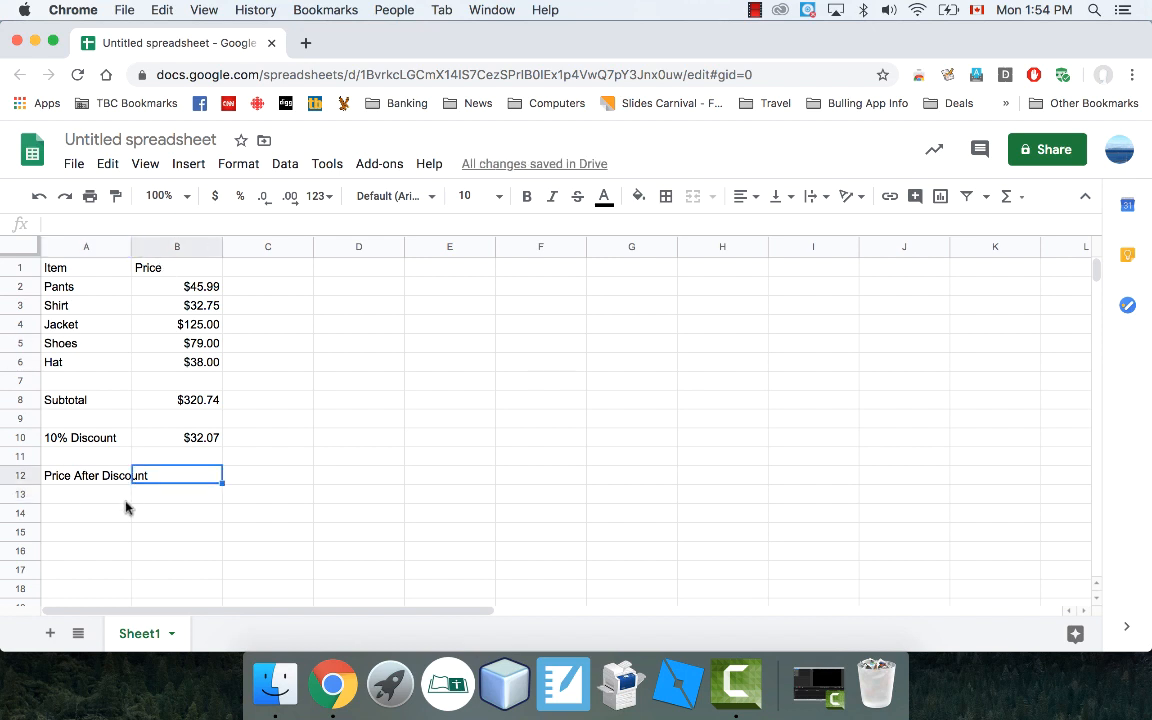
click(95, 513)
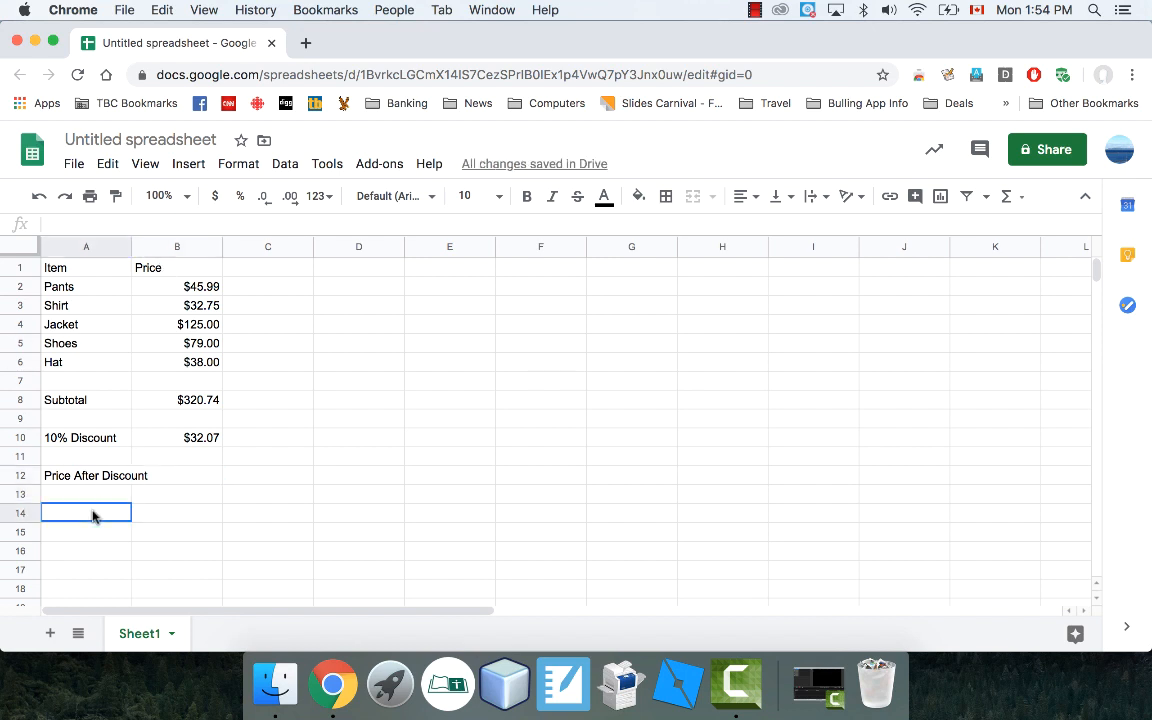
click(121, 477)
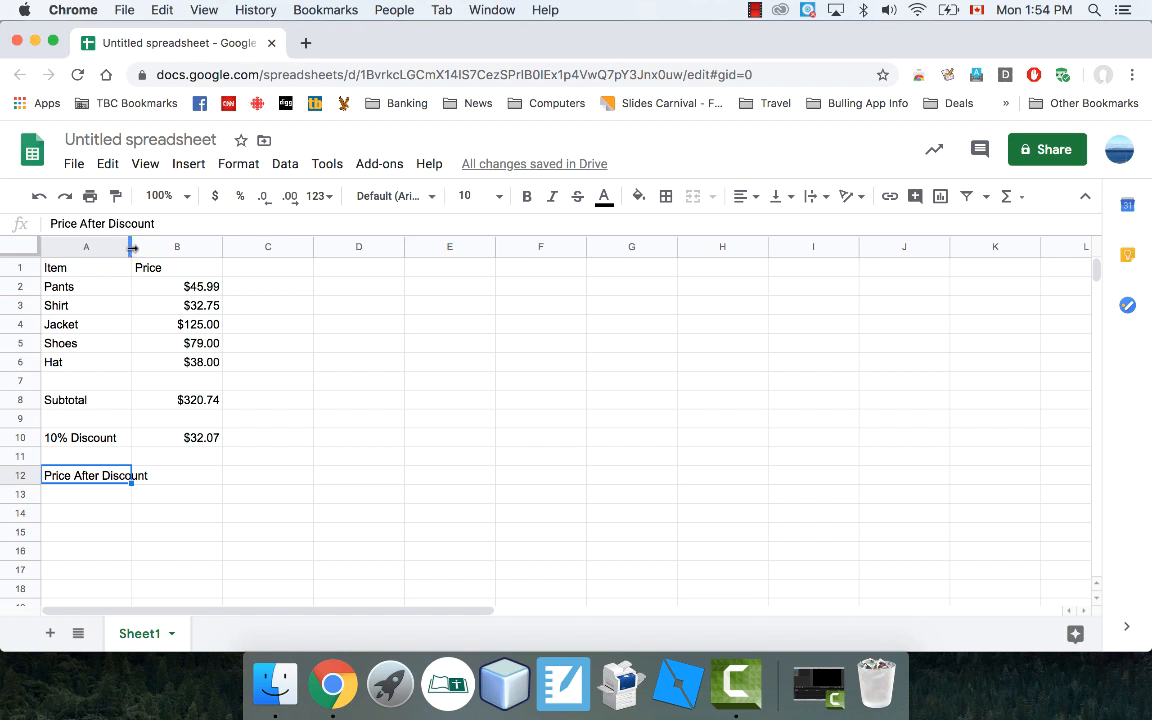
drag(131, 247, 154, 248)
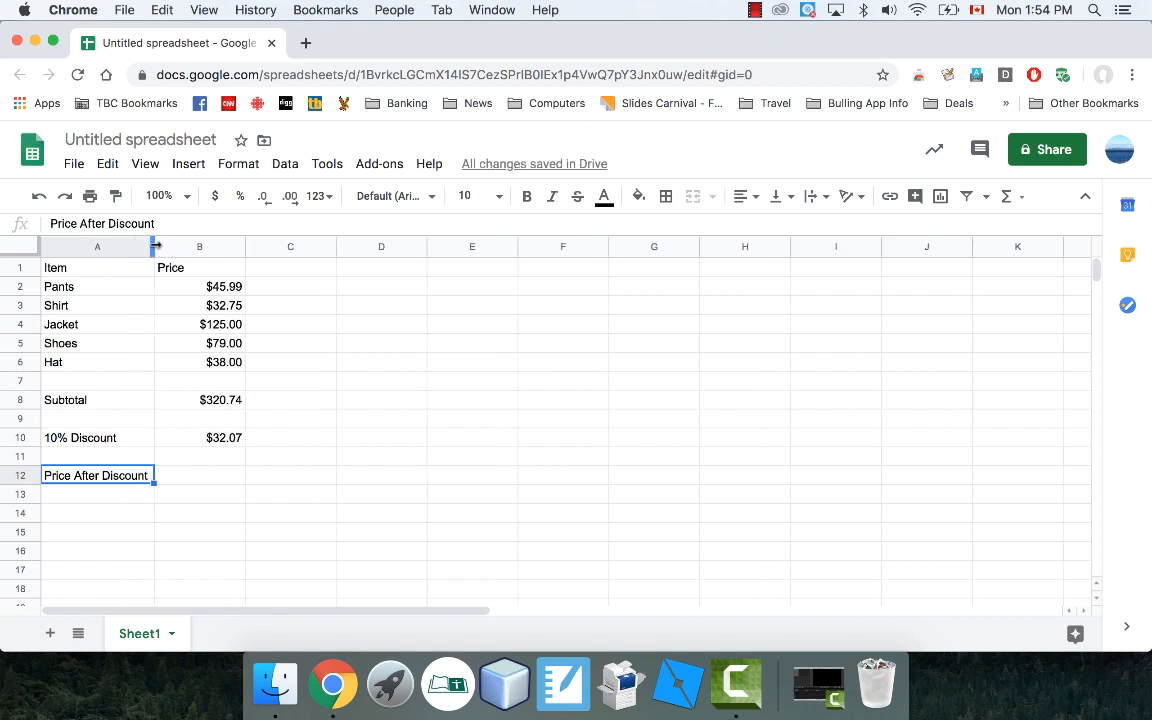
mouse_move(154, 247)
mouse_down()
mouse_move(237, 247)
mouse_move(145, 247)
mouse_move(160, 247)
mouse_up()
Calculate the price after discount in cell B12 with the formula =B8-B10, and check it against the discount formula.
click(220, 476)
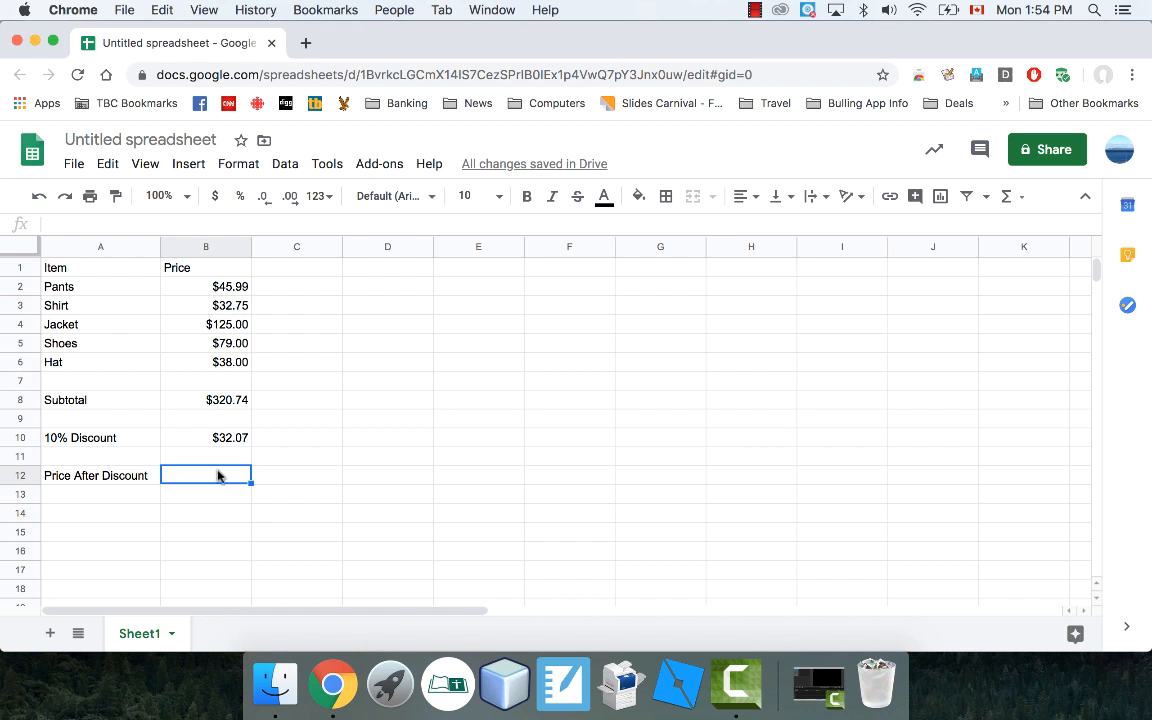
text(=)
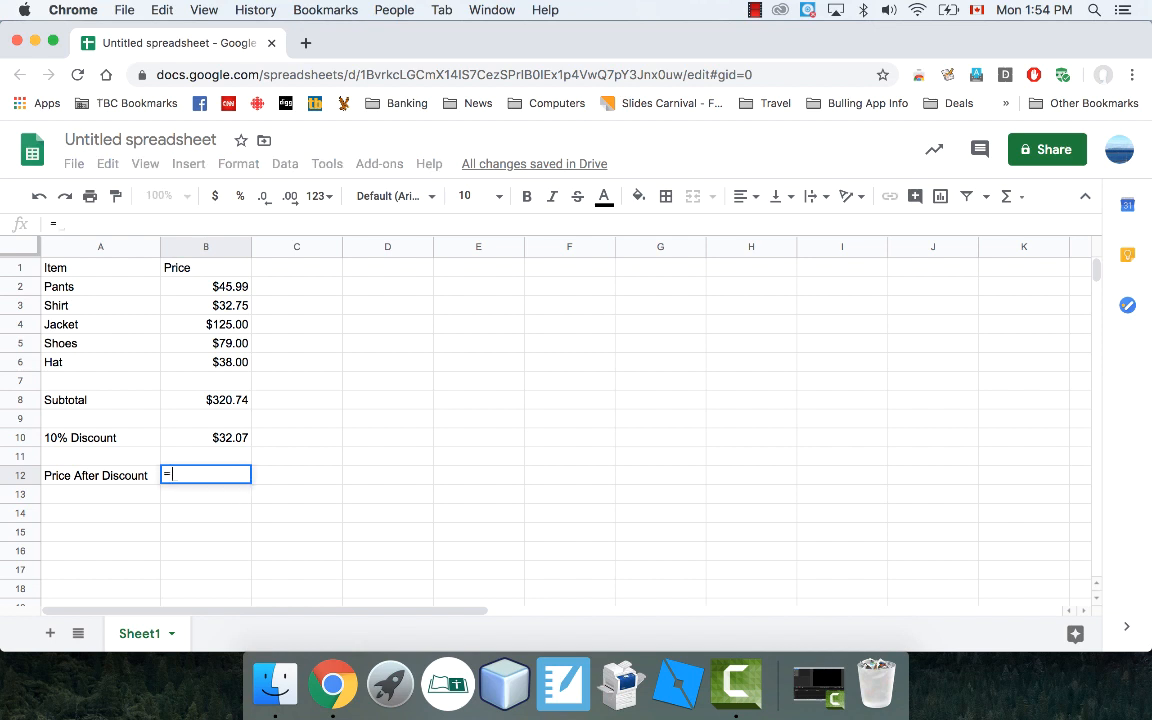
click(210, 399)
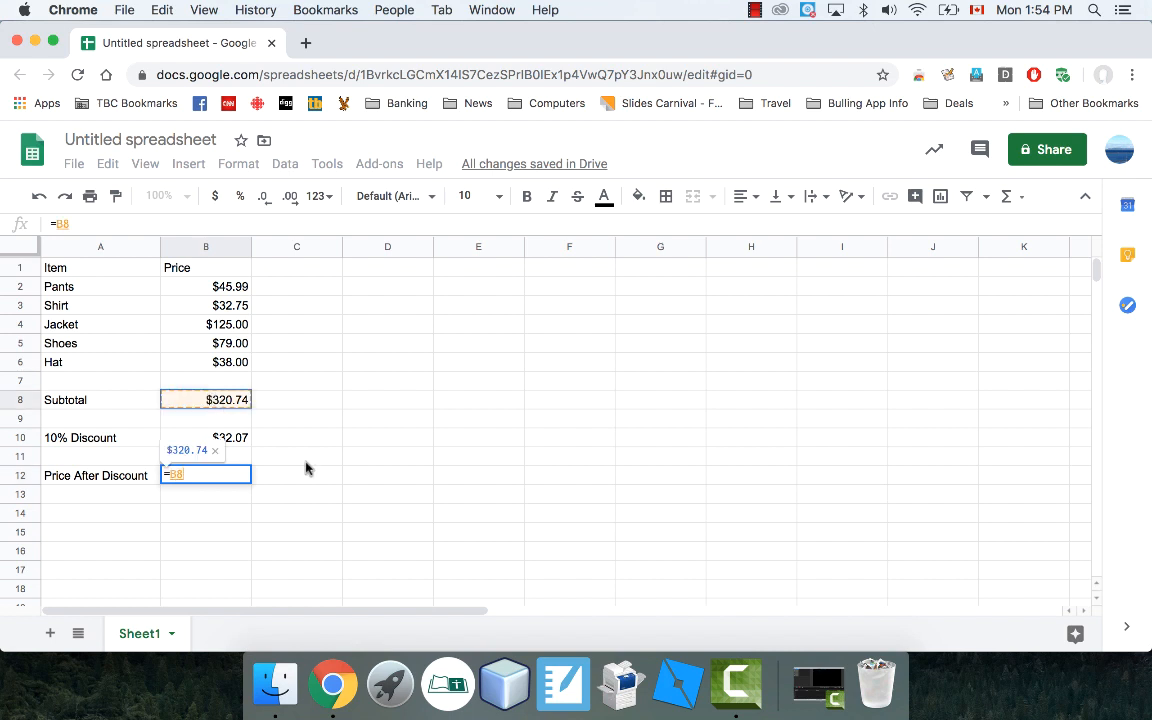
text(-)
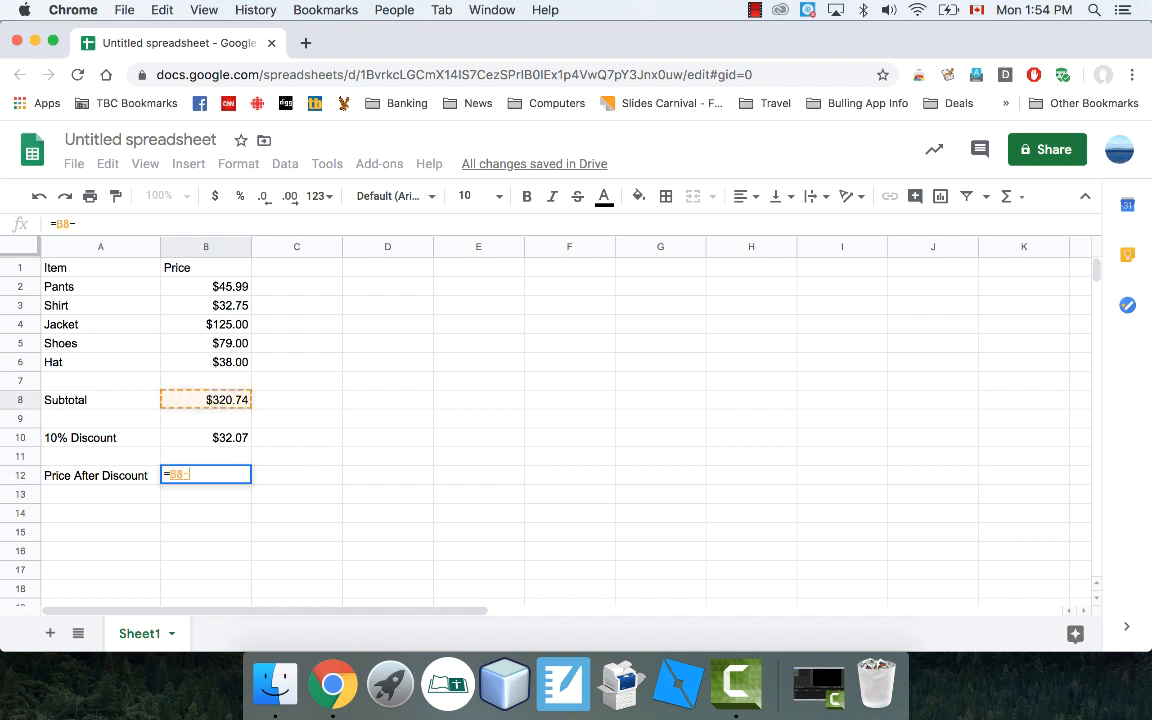
click(226, 438)
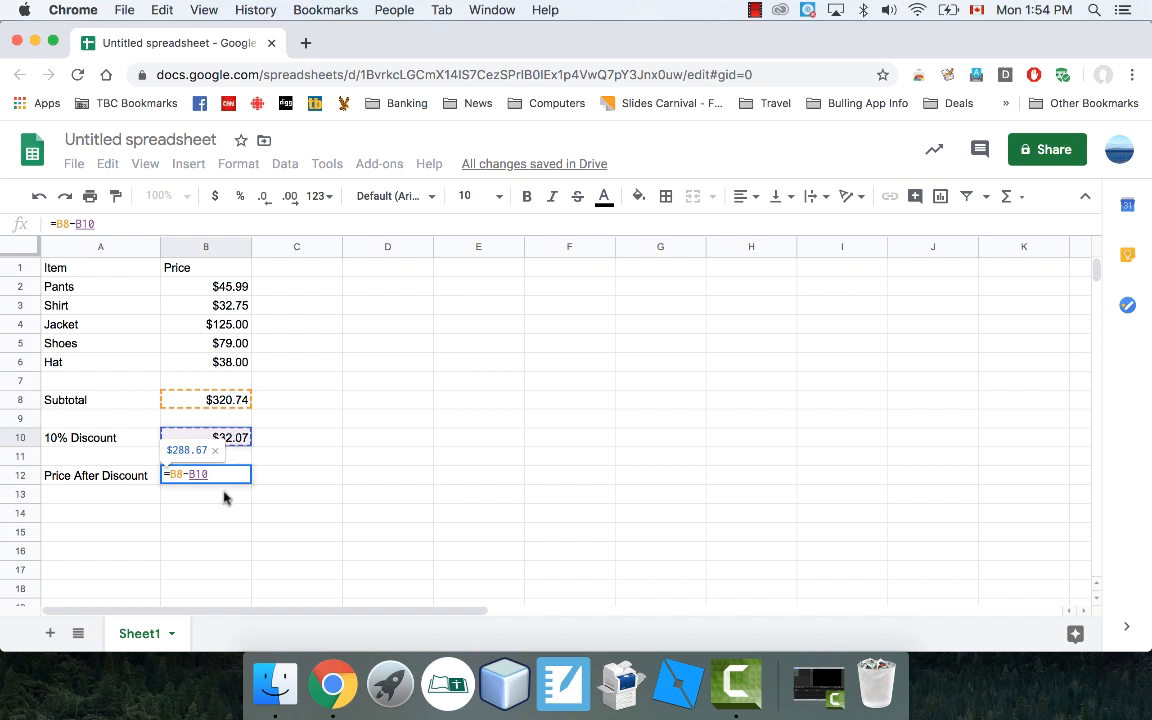
key(Return)
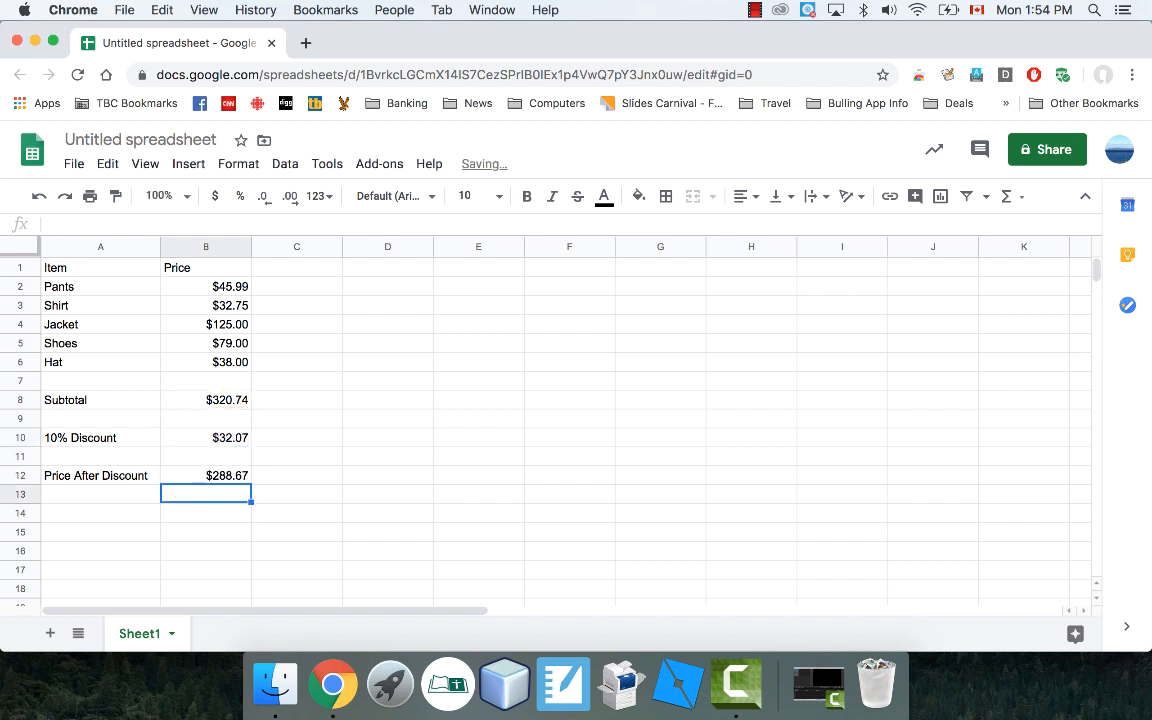
click(230, 477)
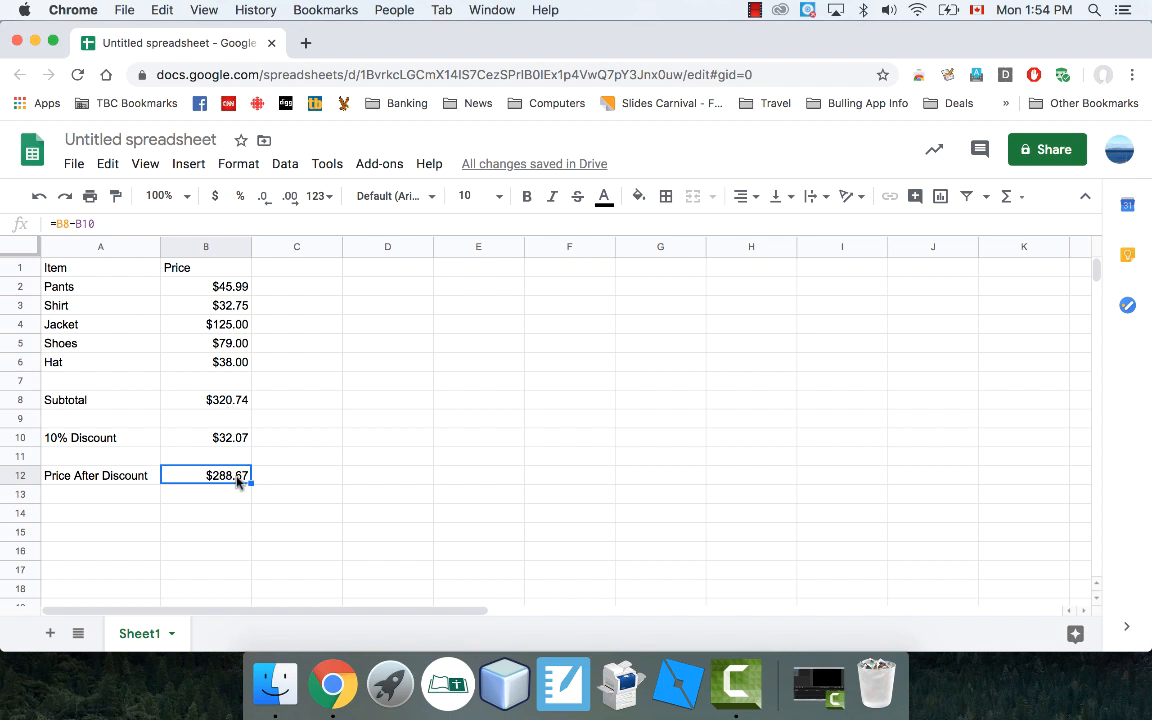
click(219, 438)
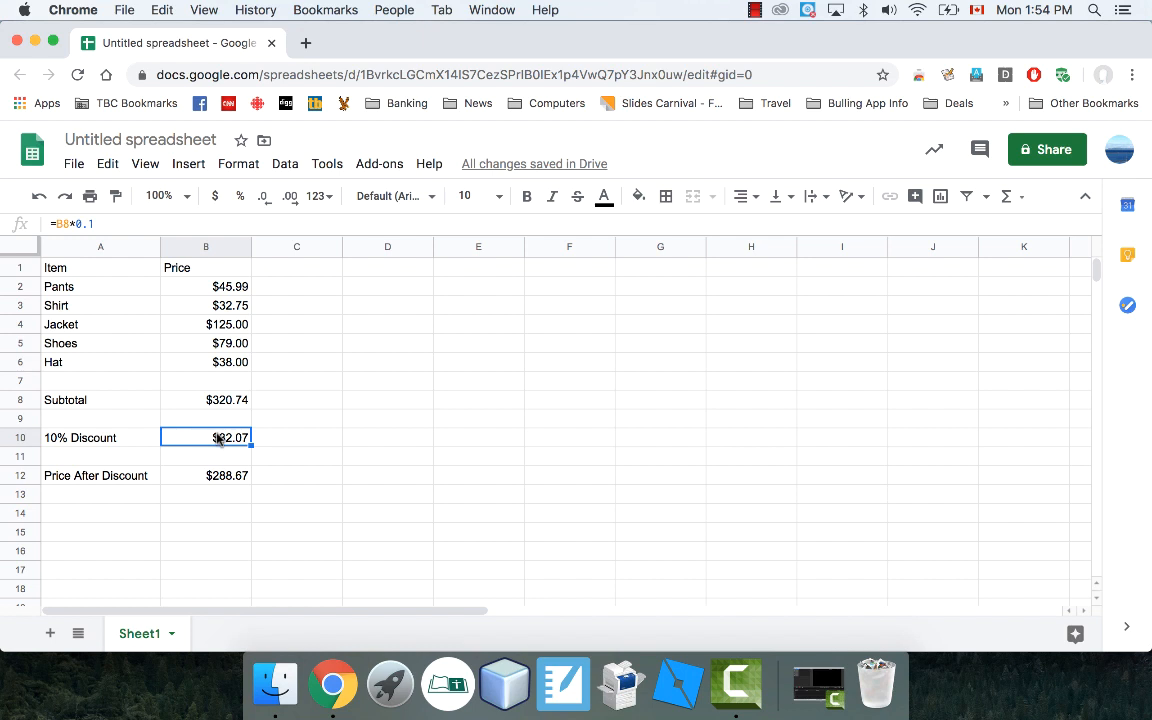
click(211, 484)
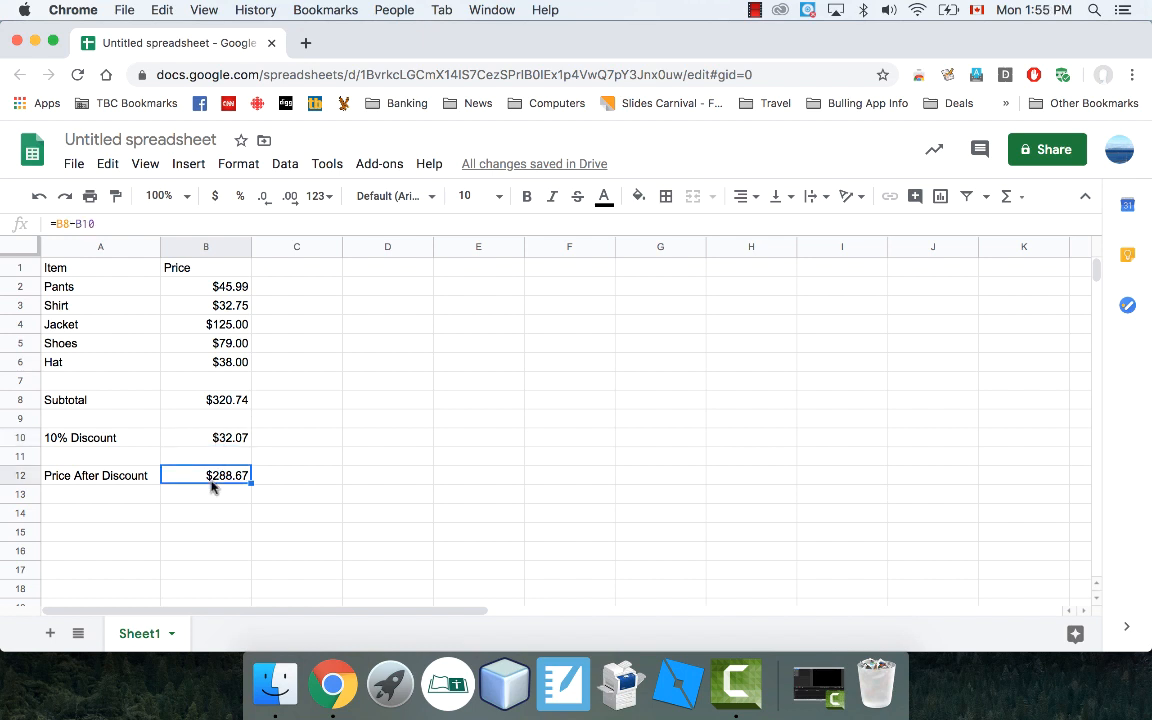
Enter the label "Tax" in cell A14.
click(86, 513)
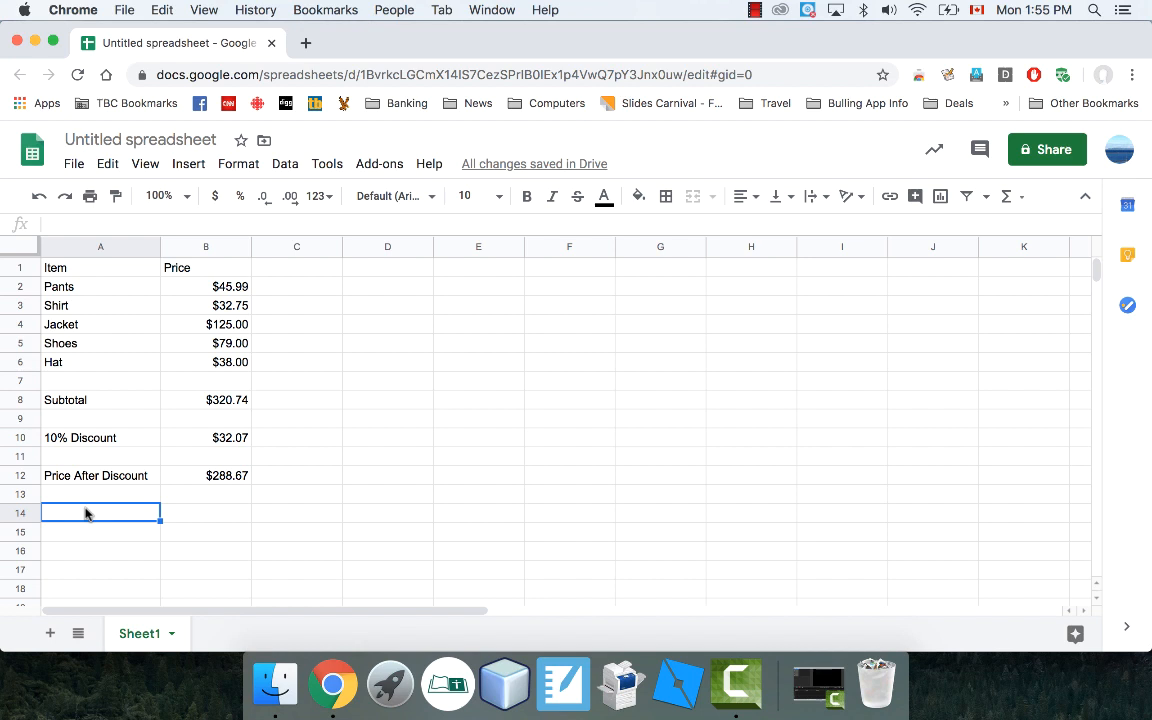
text(Tax)
key(Return)
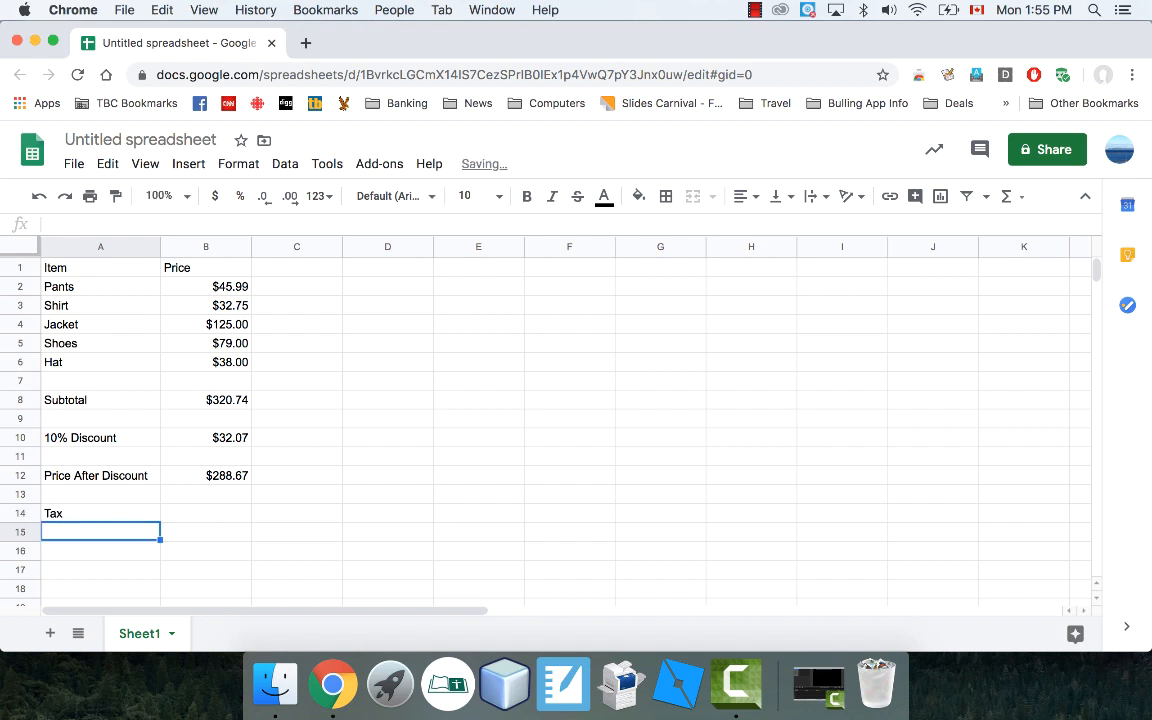
Calculate the tax on the discounted price in cell B14 with the formula =B12*0.13.
key(Up)
click(176, 516)
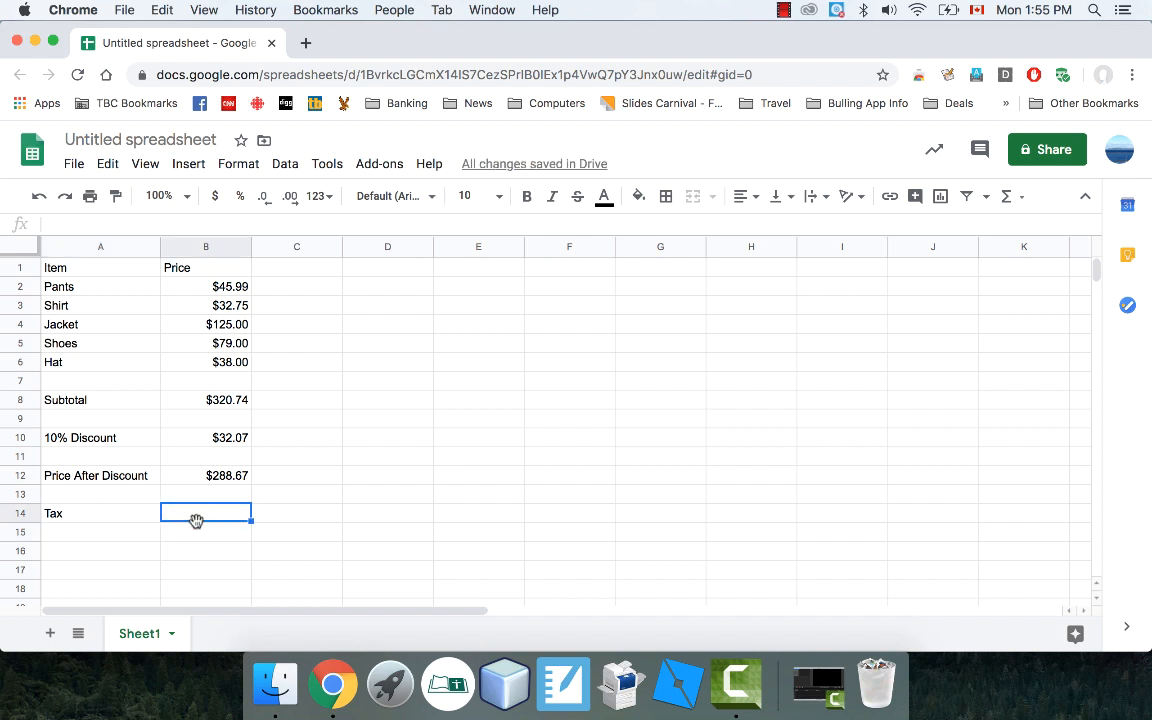
text(=)
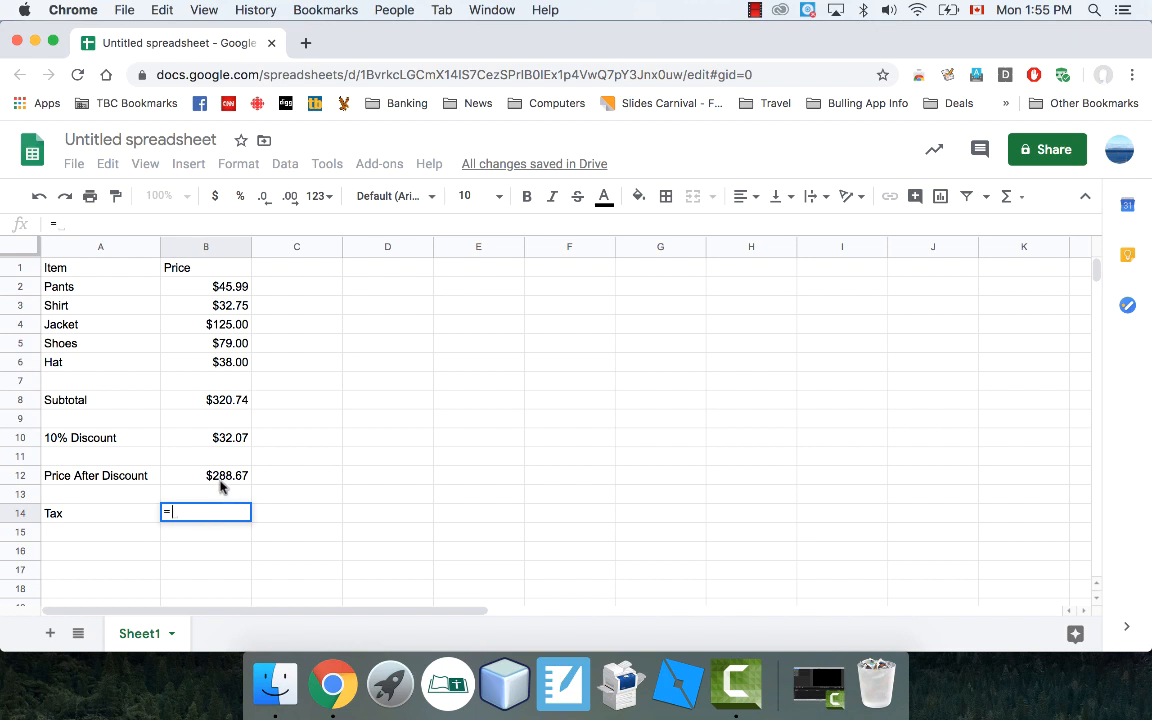
click(217, 478)
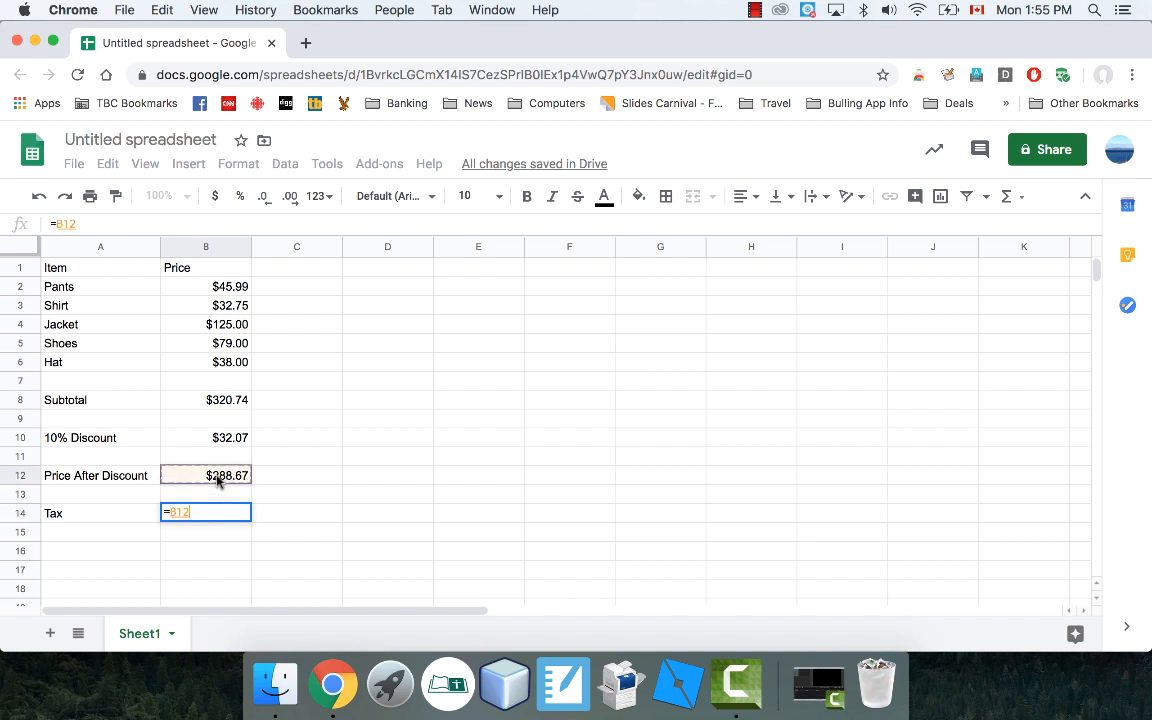
text(*)
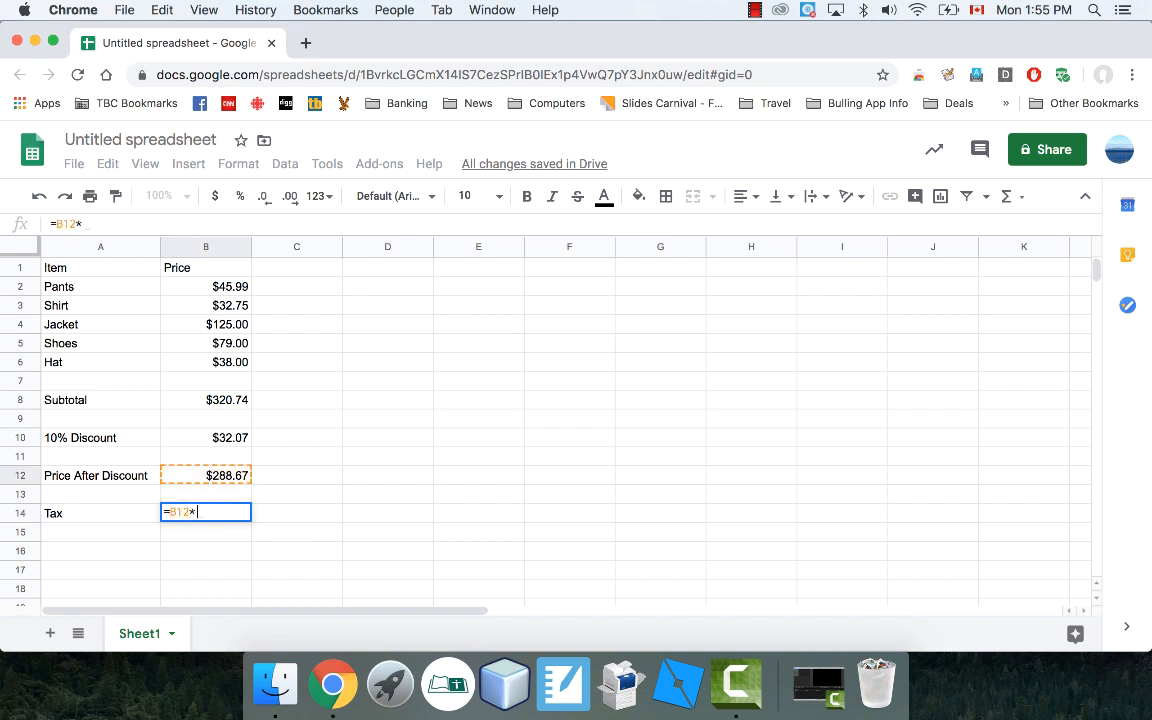
text(0.13)
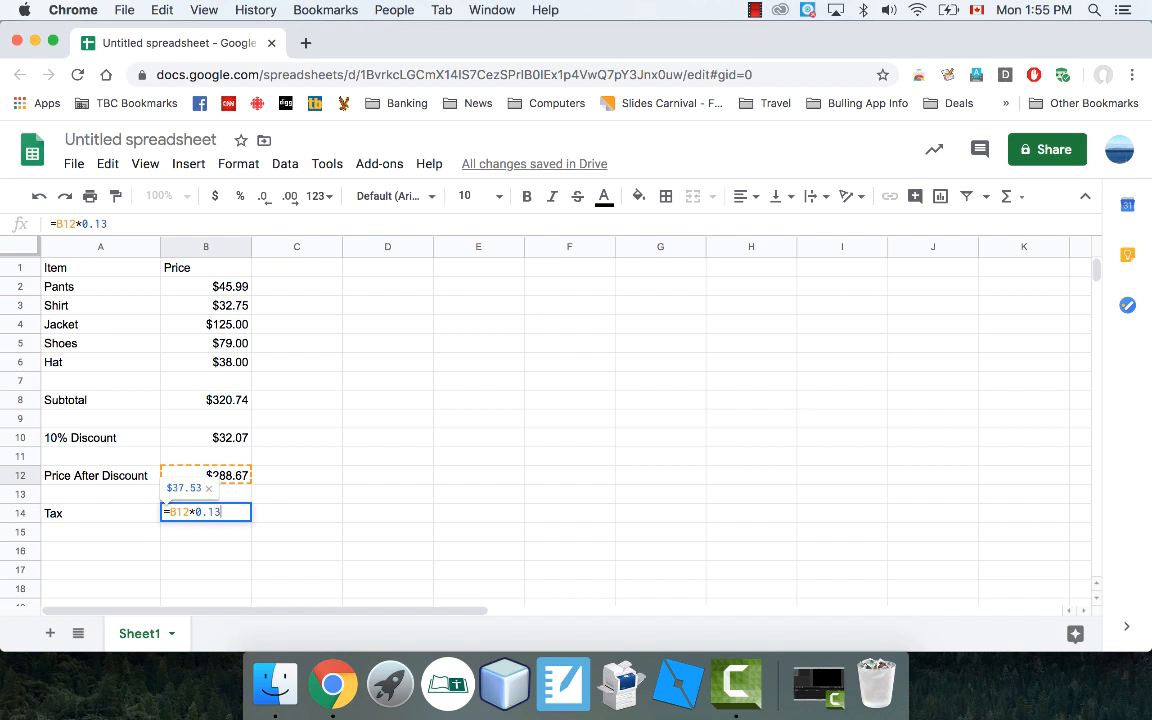
key(Return)
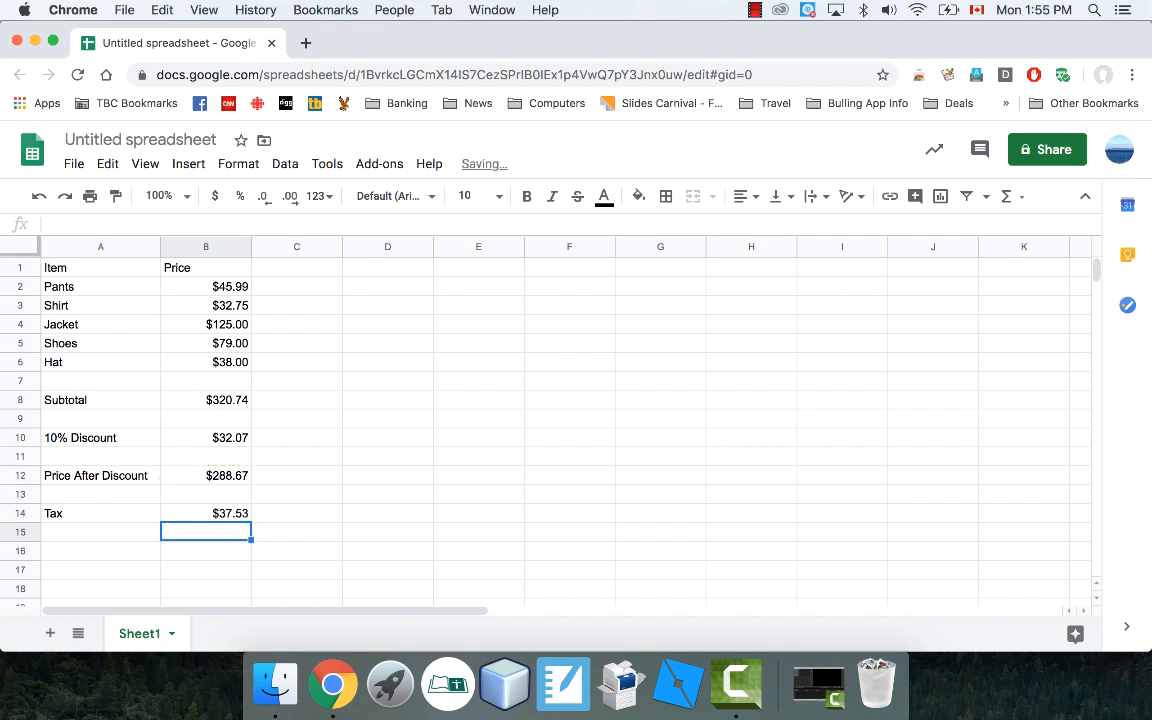
click(230, 513)
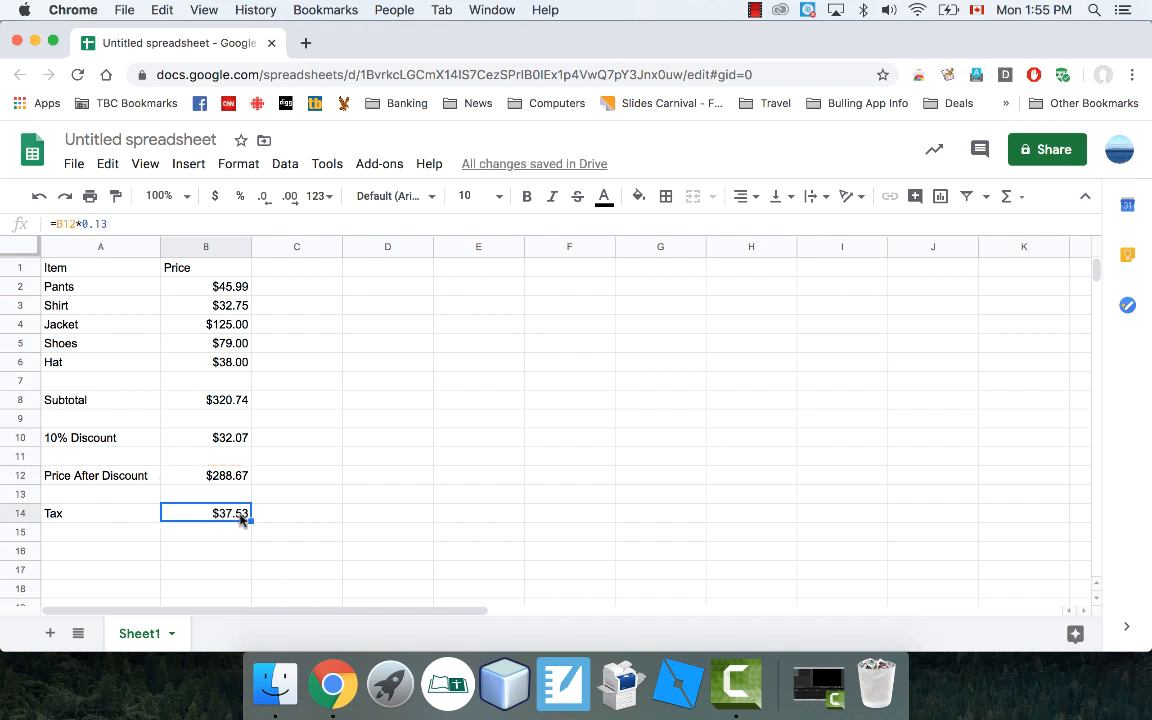
Enter the label "Final Total" in cell A16.
click(86, 553)
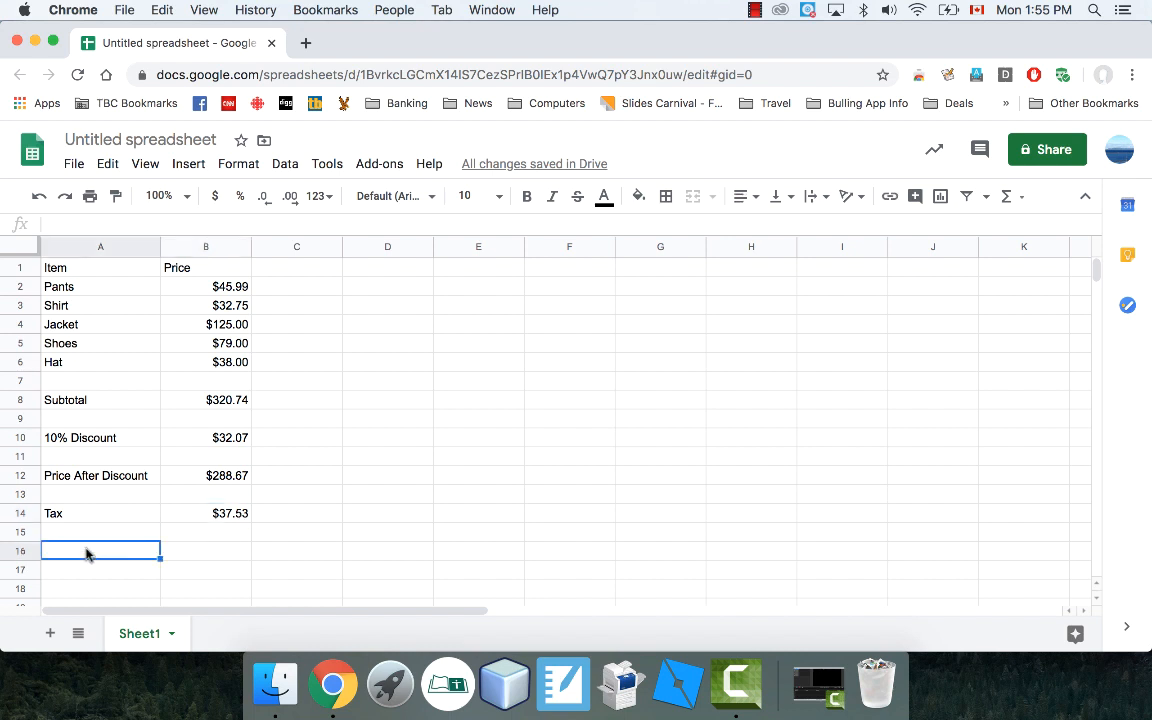
text(Final Tota)
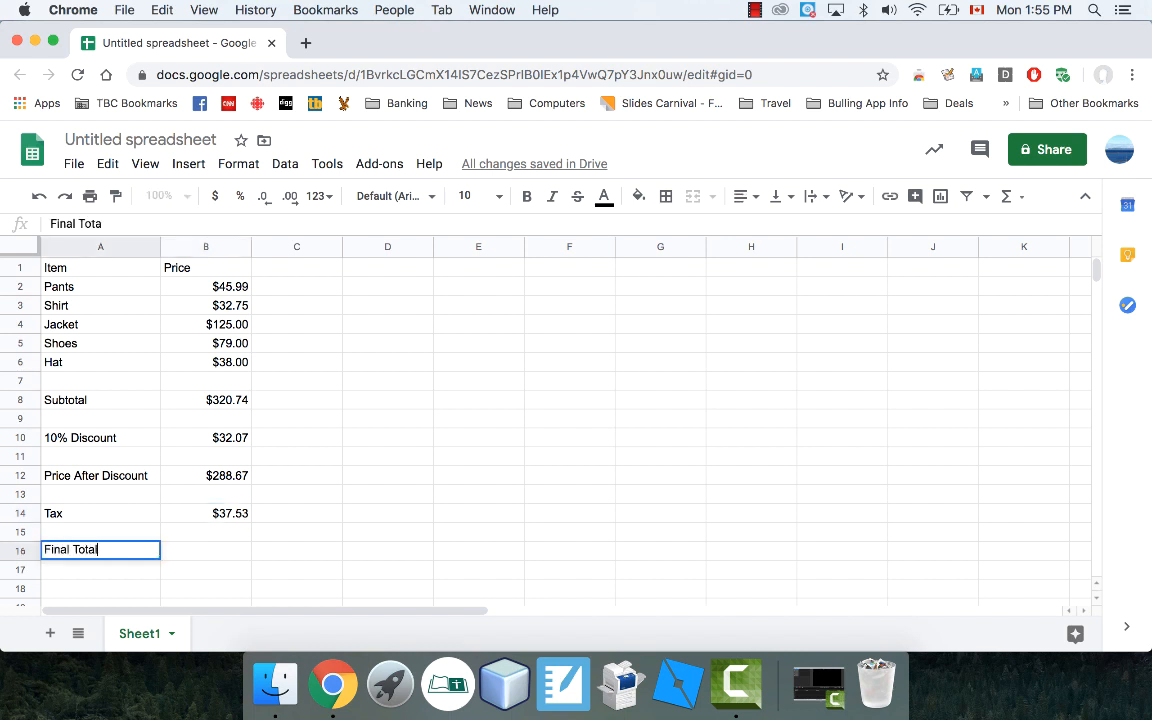
key(Return)
Calculate the final total in cell B16 with the formula =B12+B14, and review the total and subtotal formulas.
click(165, 545)
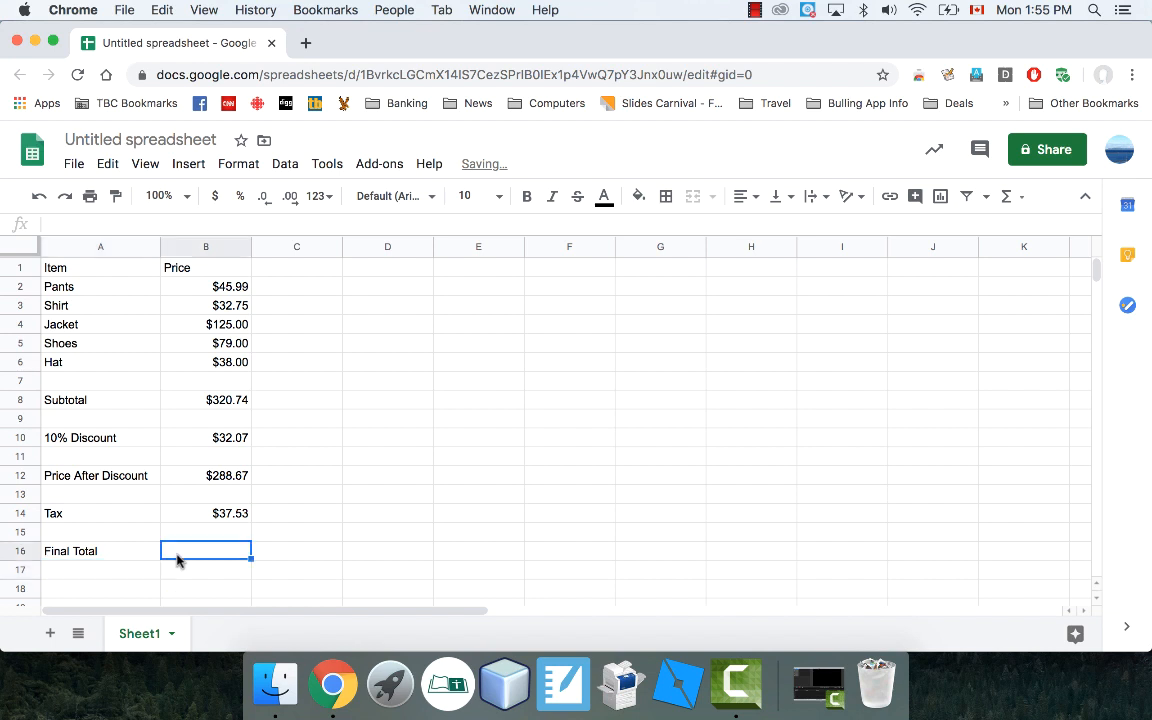
text(=)
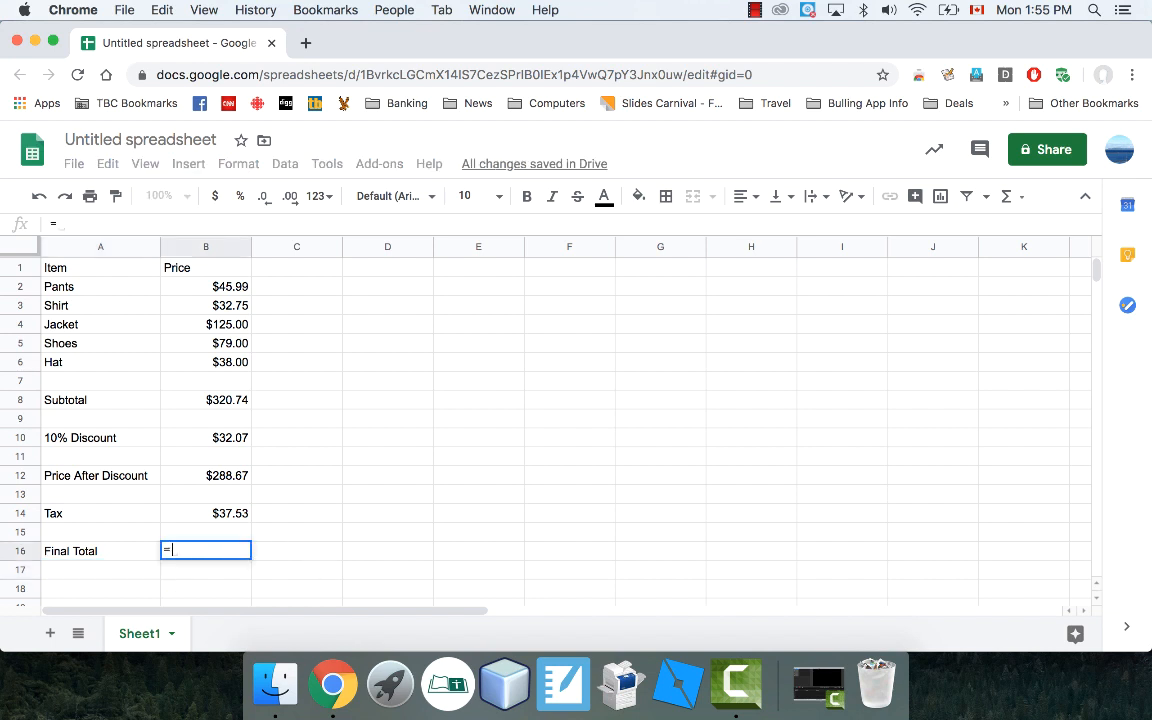
click(210, 476)
text(+)
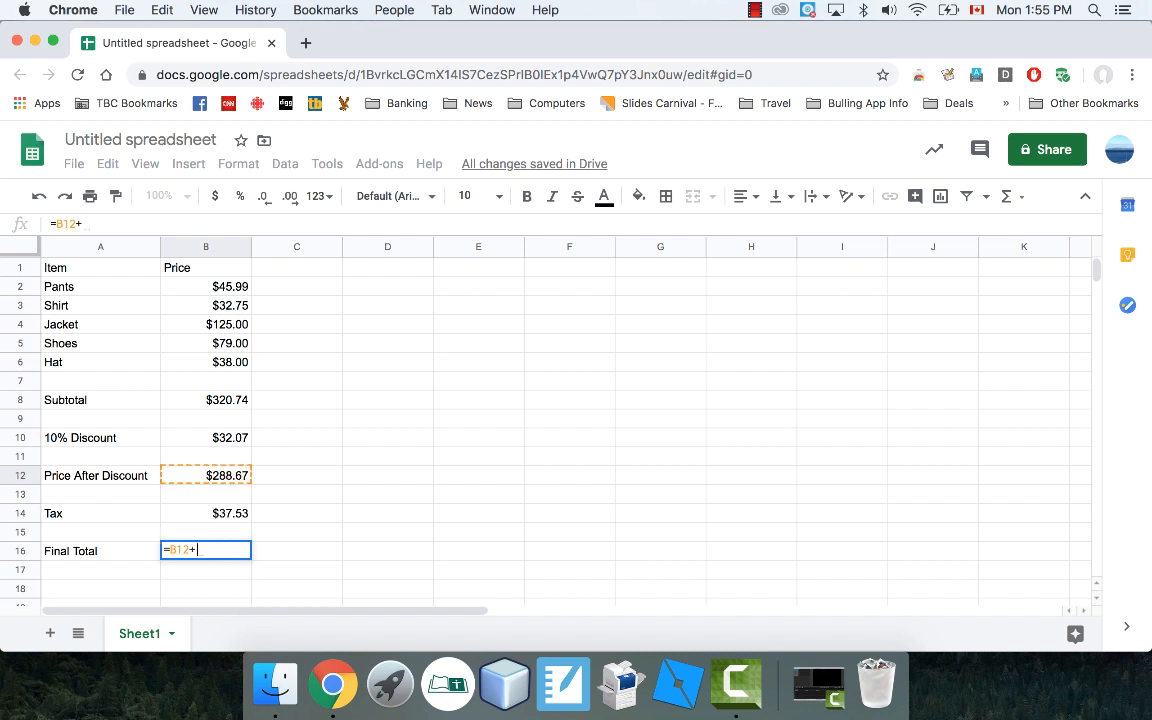
click(226, 514)
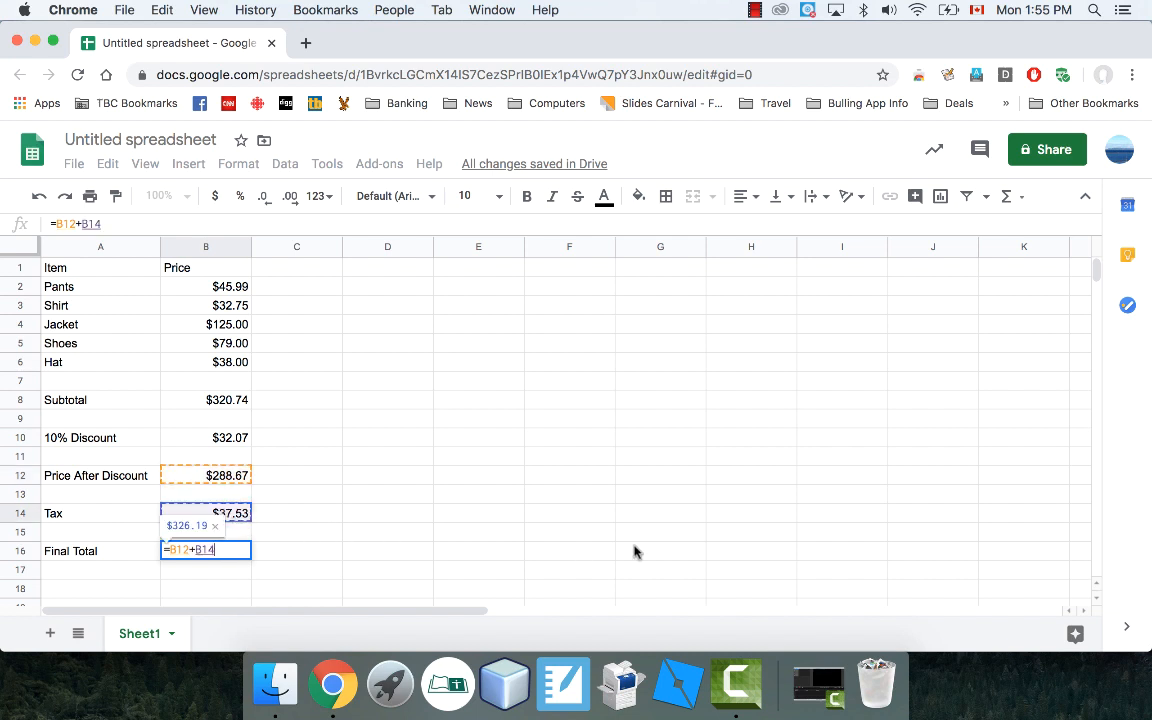
key(Return)
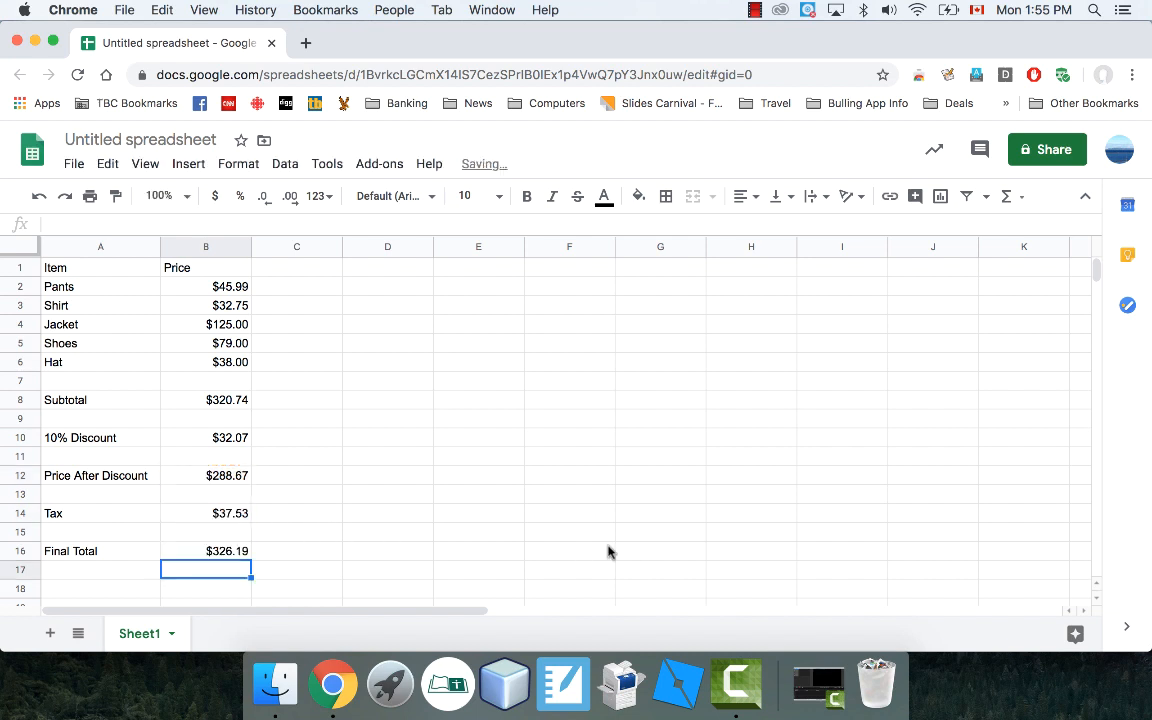
click(226, 554)
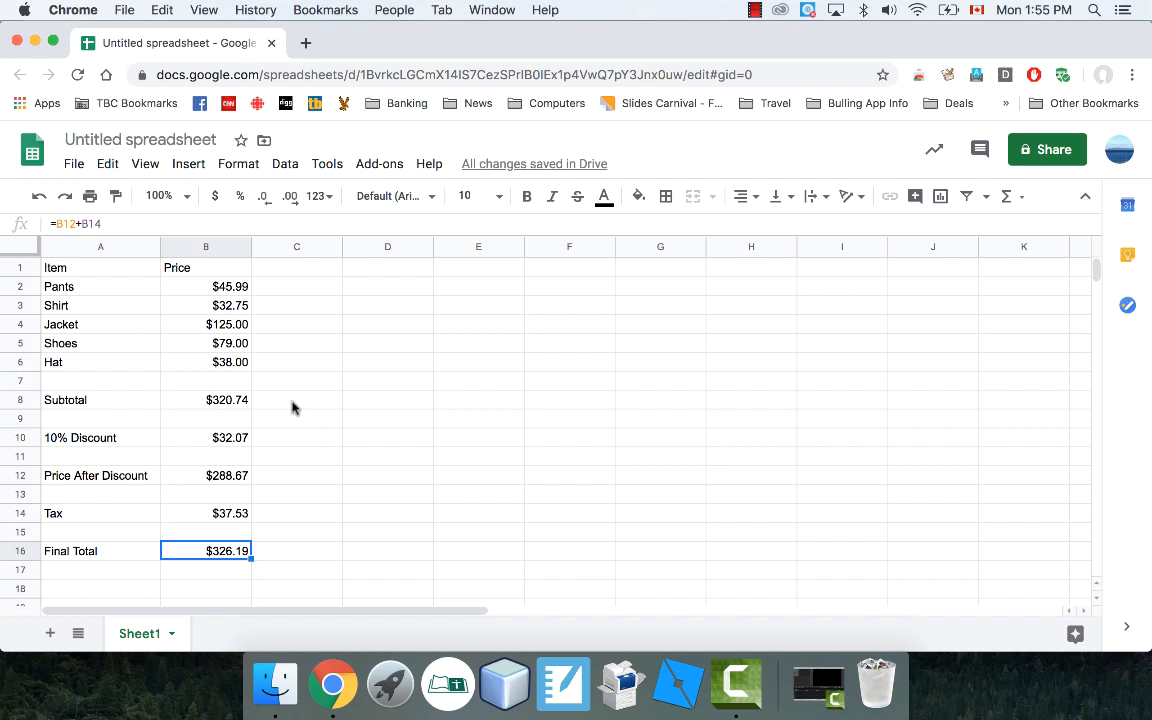
click(224, 400)
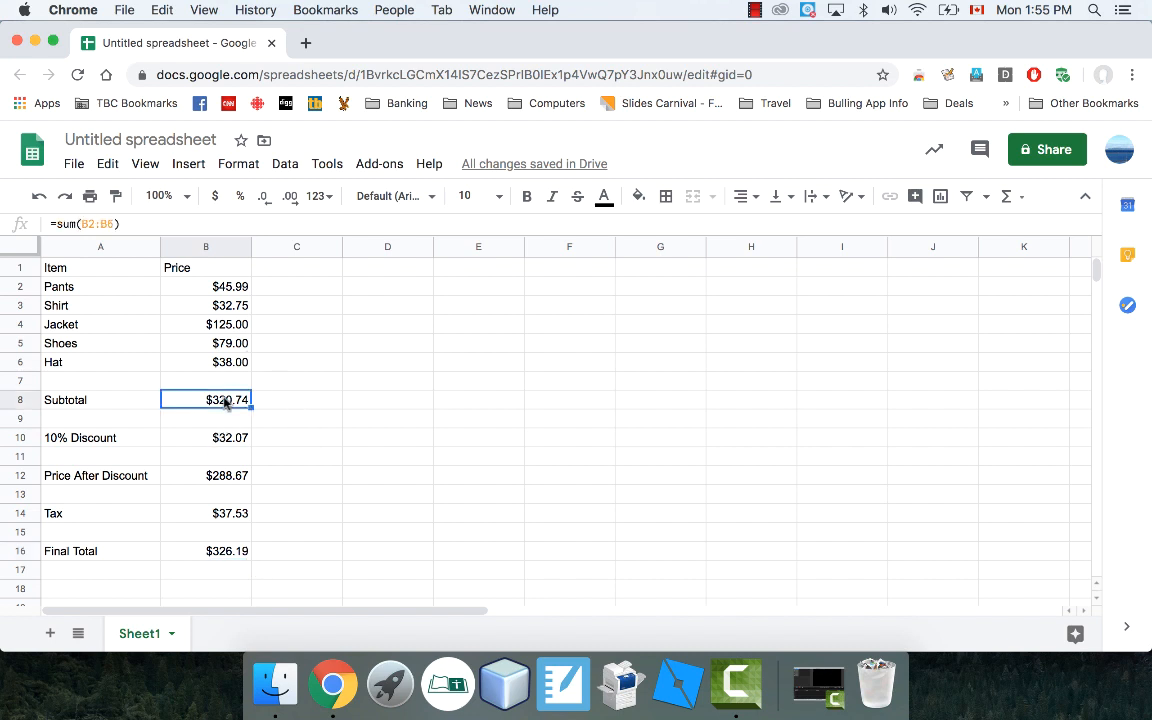
Review the formulas behind the discount, discounted price, tax and final total in column B.
click(226, 440)
click(228, 475)
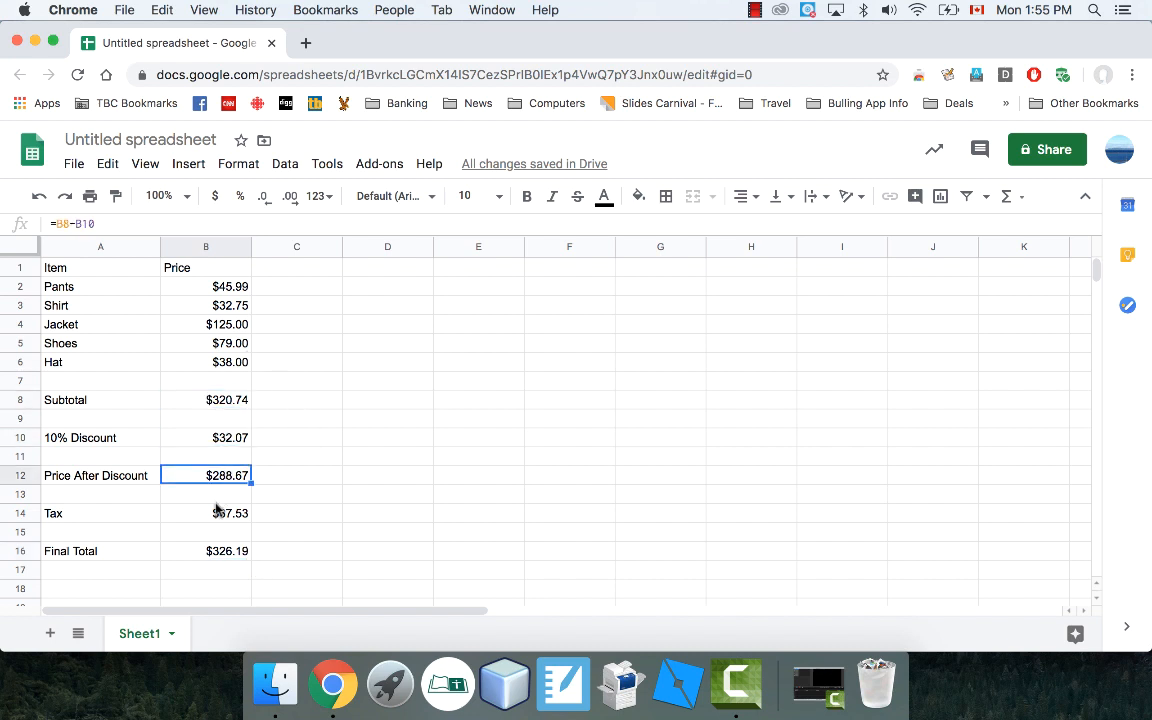
click(216, 512)
click(207, 553)
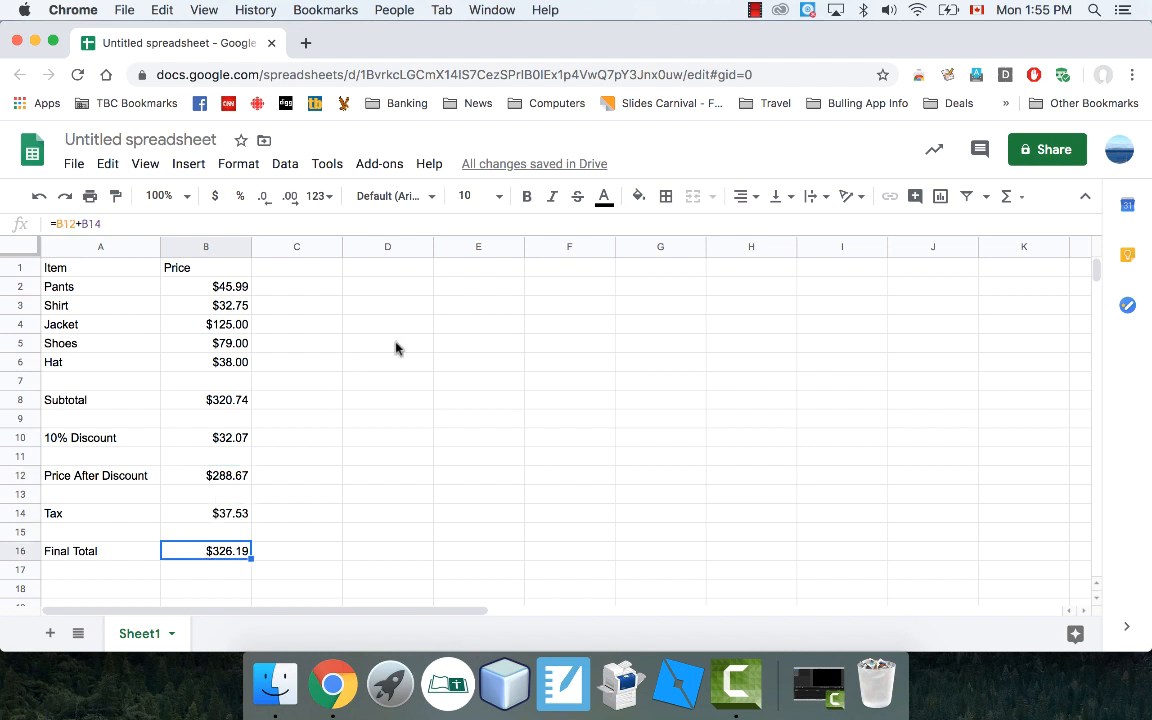
Enter the label "Restaurant Bill" in cell D2.
click(392, 289)
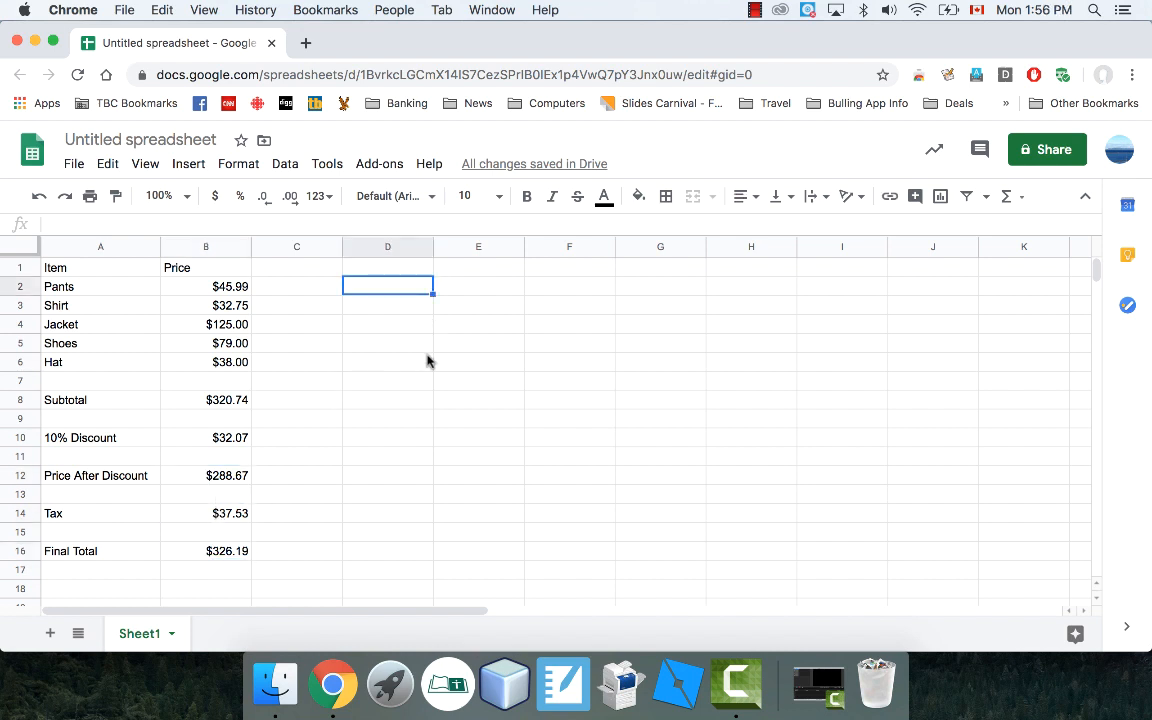
text(R)
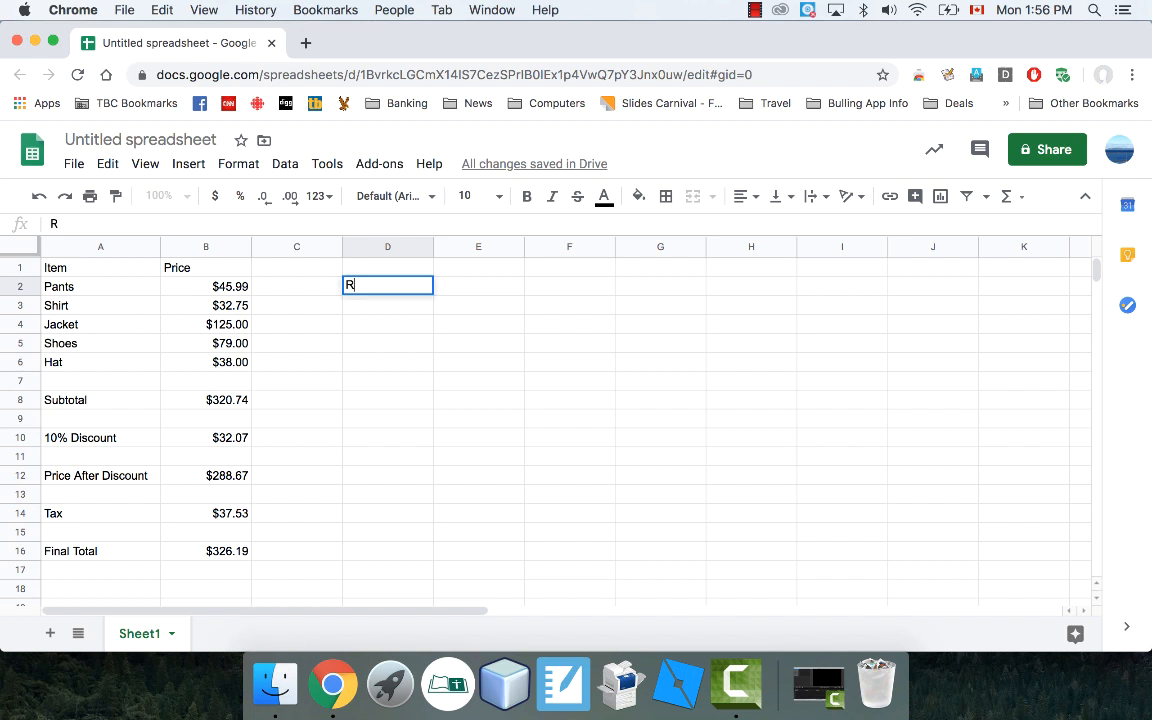
key(Escape)
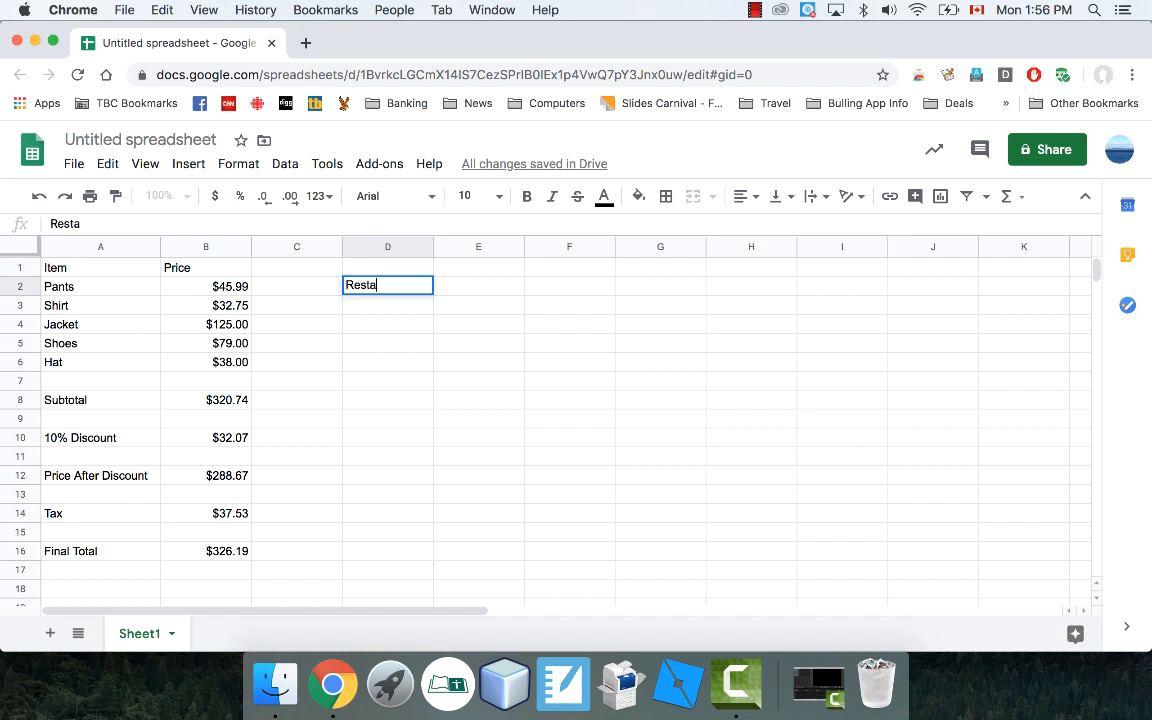
text(Restaurant Bill)
key(Return)
Enter 95 as the restaurant bill amount in cell E2 and format it as currency.
click(478, 286)
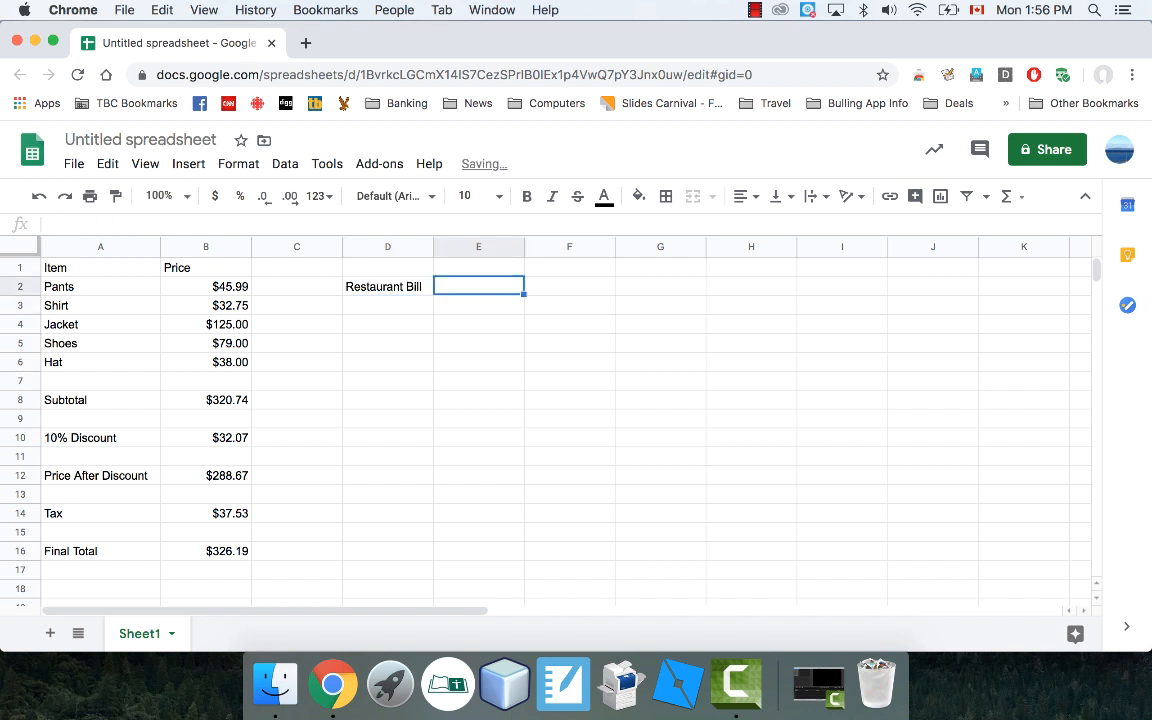
text(95)
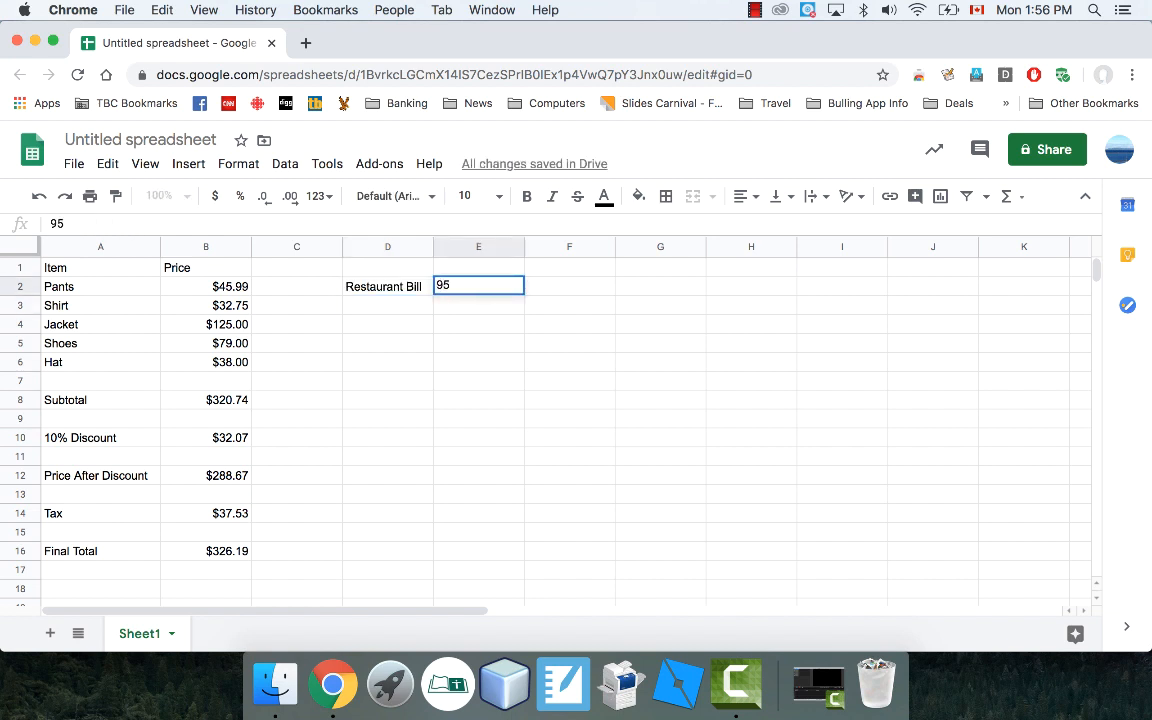
key(Return)
click(468, 287)
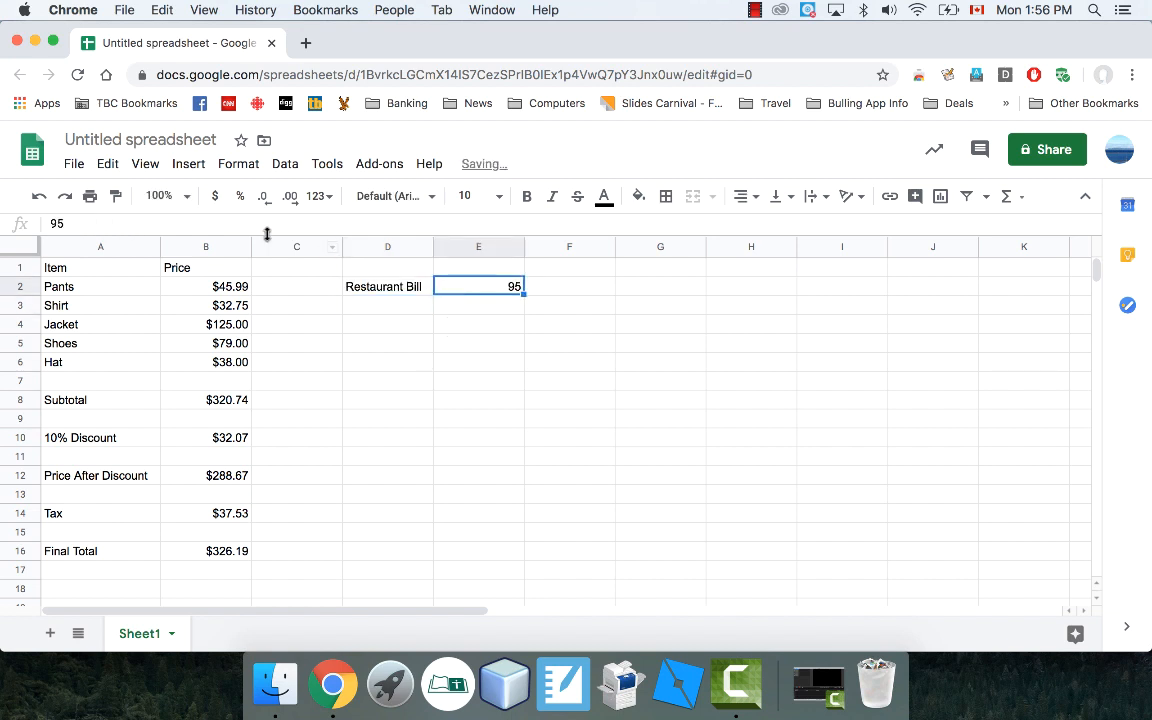
click(216, 200)
Enter the label "Bill per person" in cell D3.
click(392, 304)
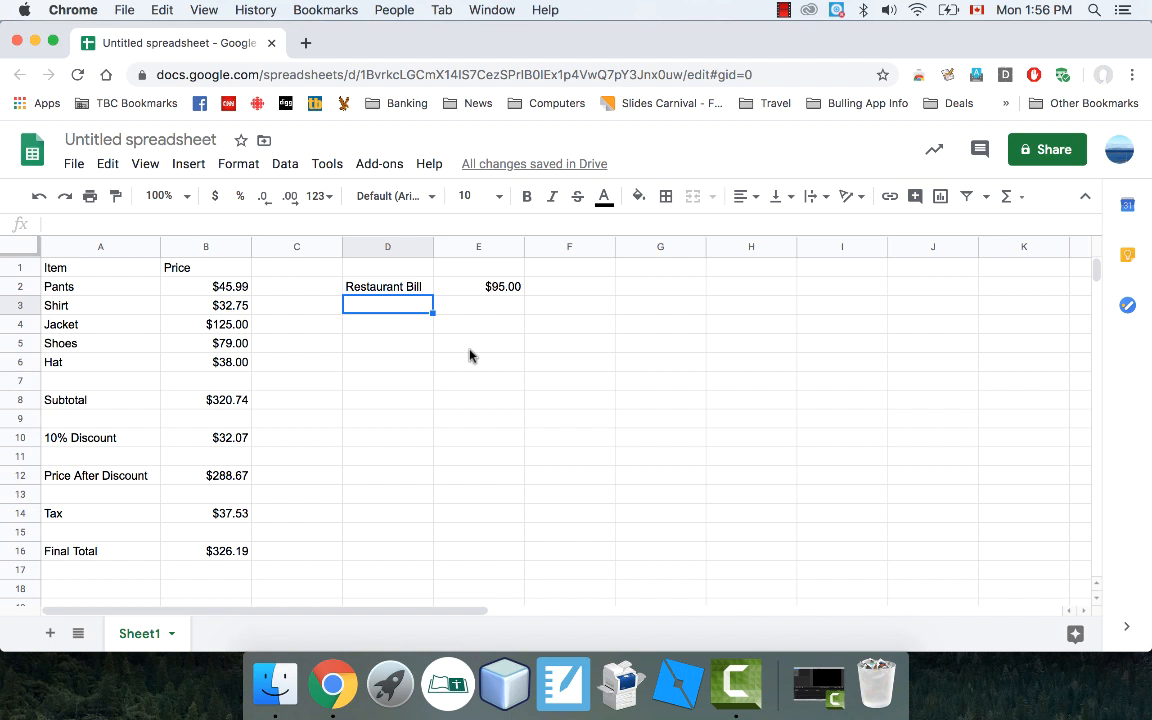
text(Bill)
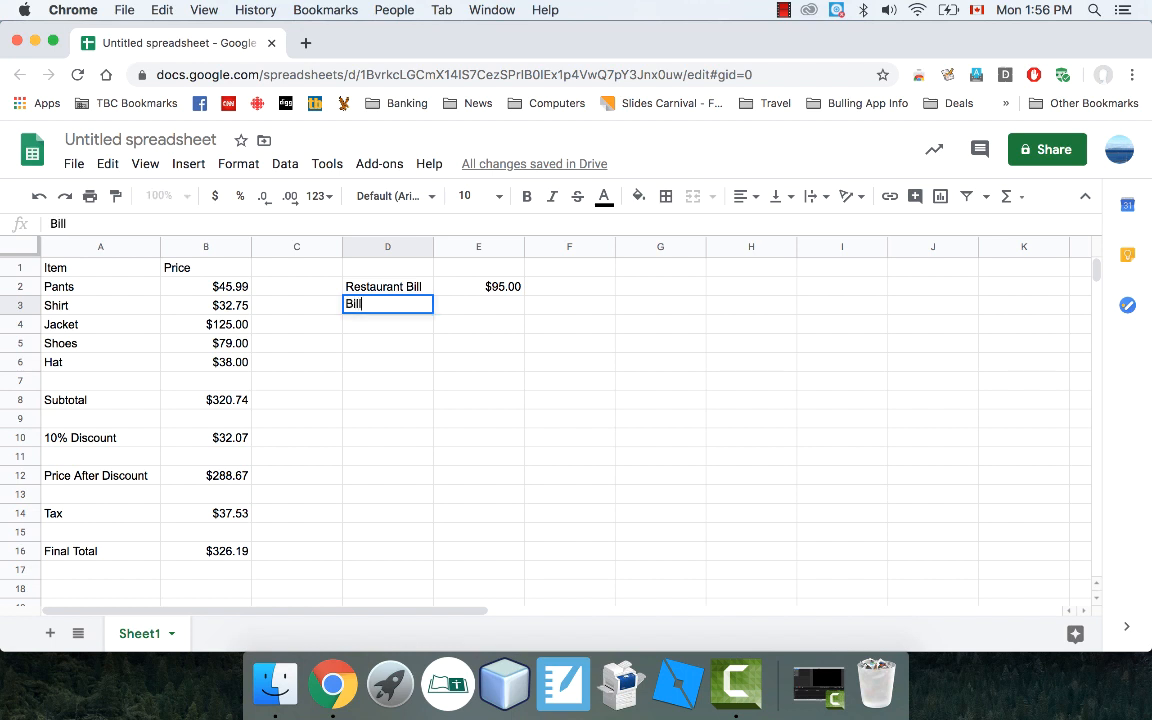
text( per person)
key(Return)
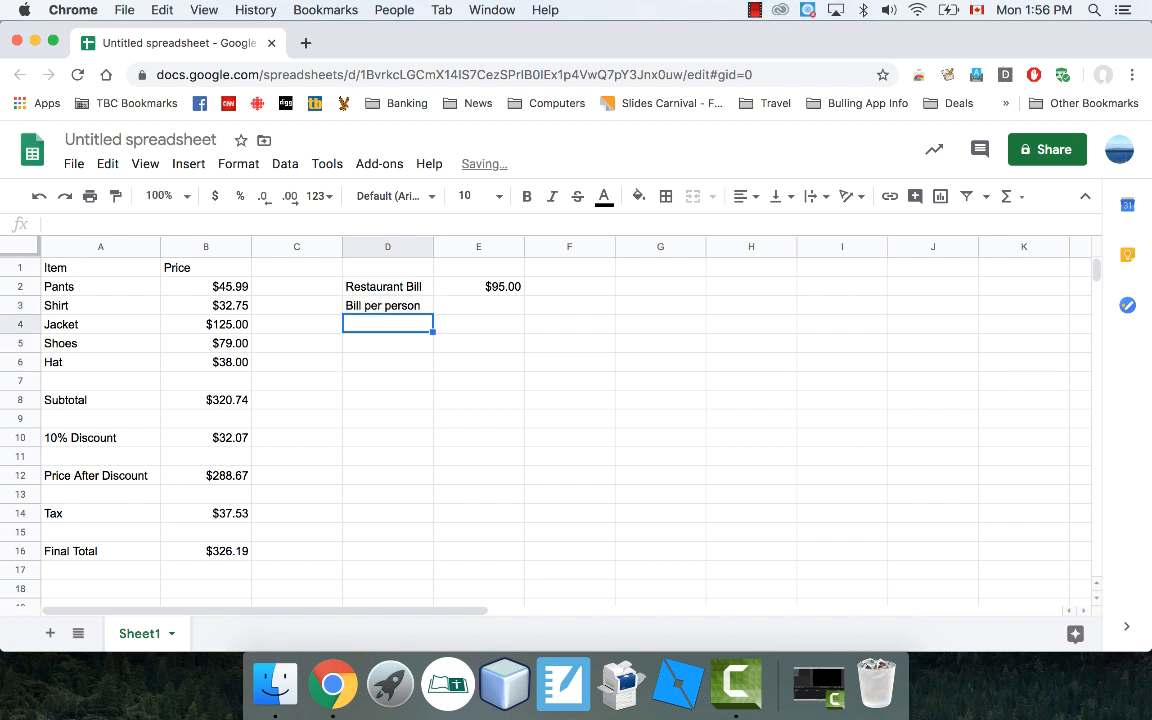
Calculate the bill per person for four people in cell E3 with the formula =E2/4.
click(488, 306)
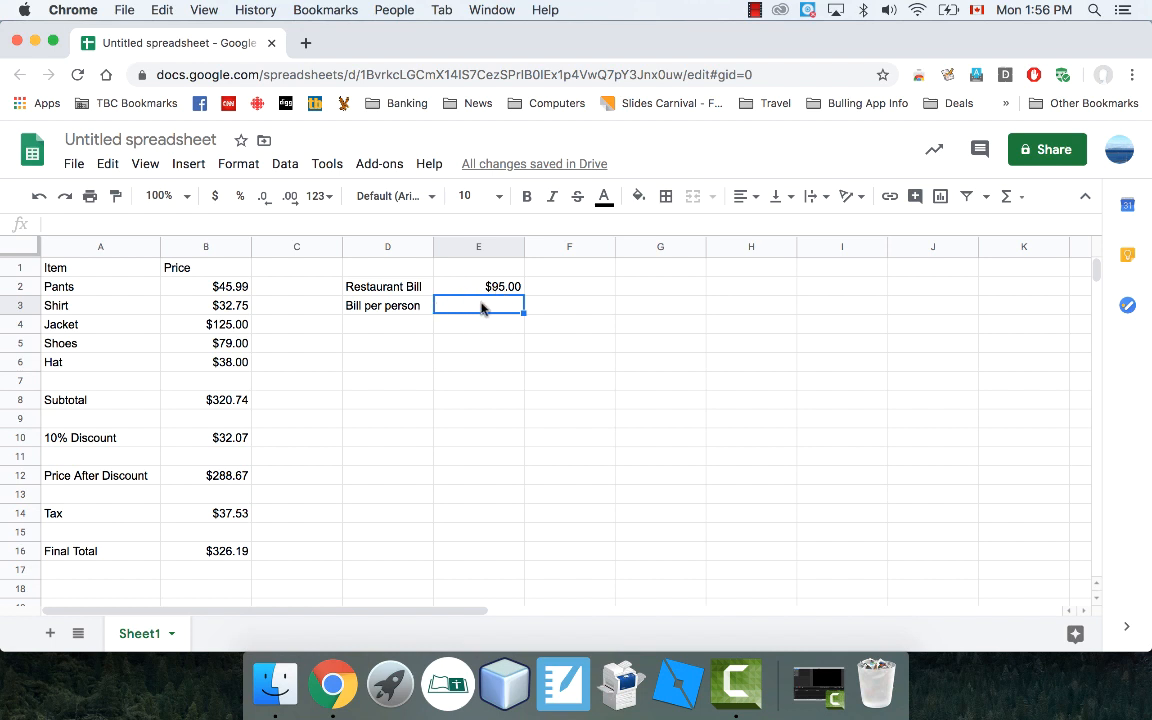
text(=)
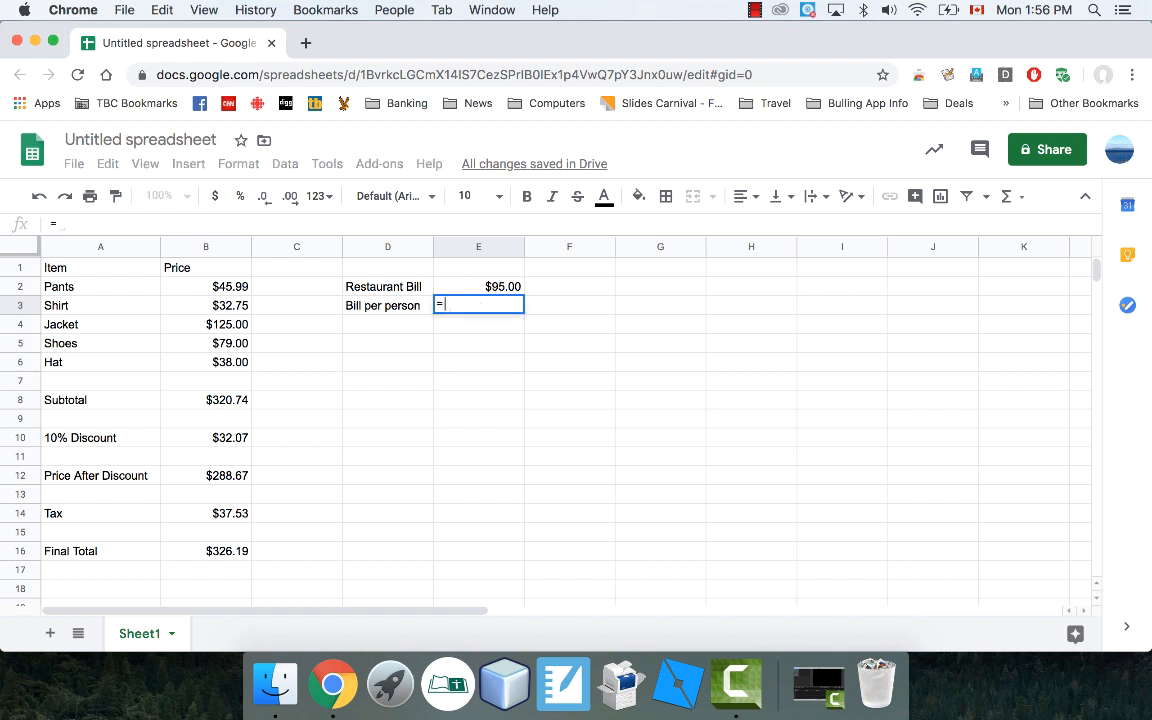
click(476, 290)
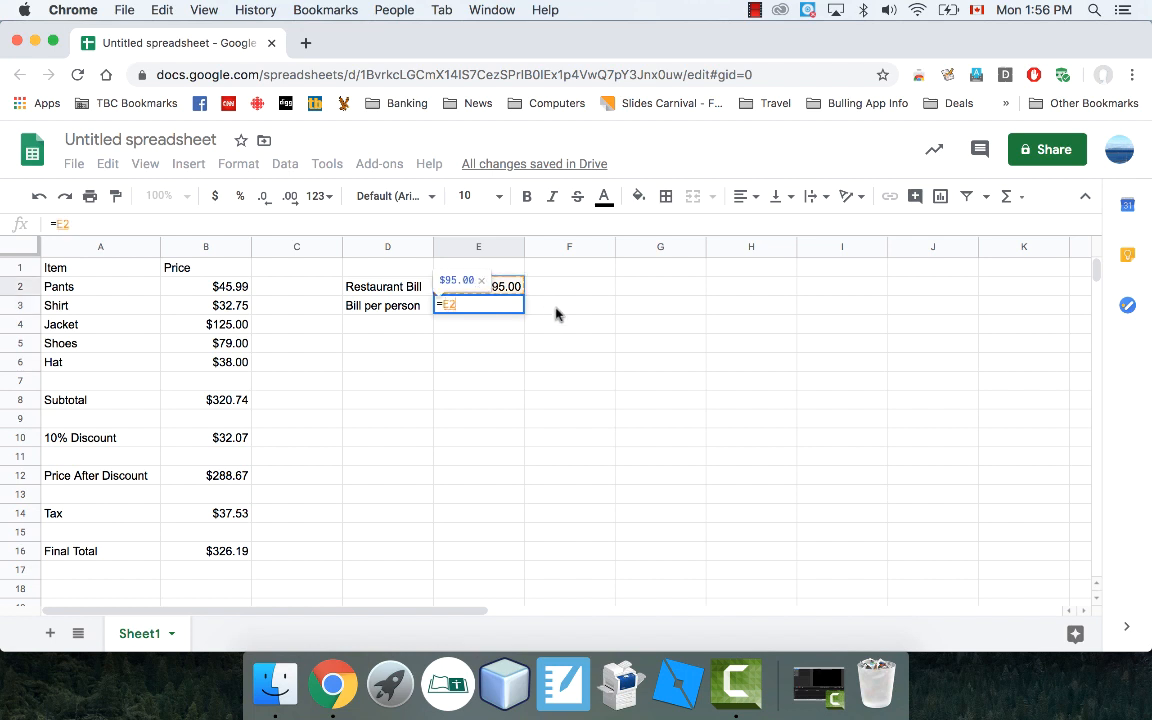
text(/)
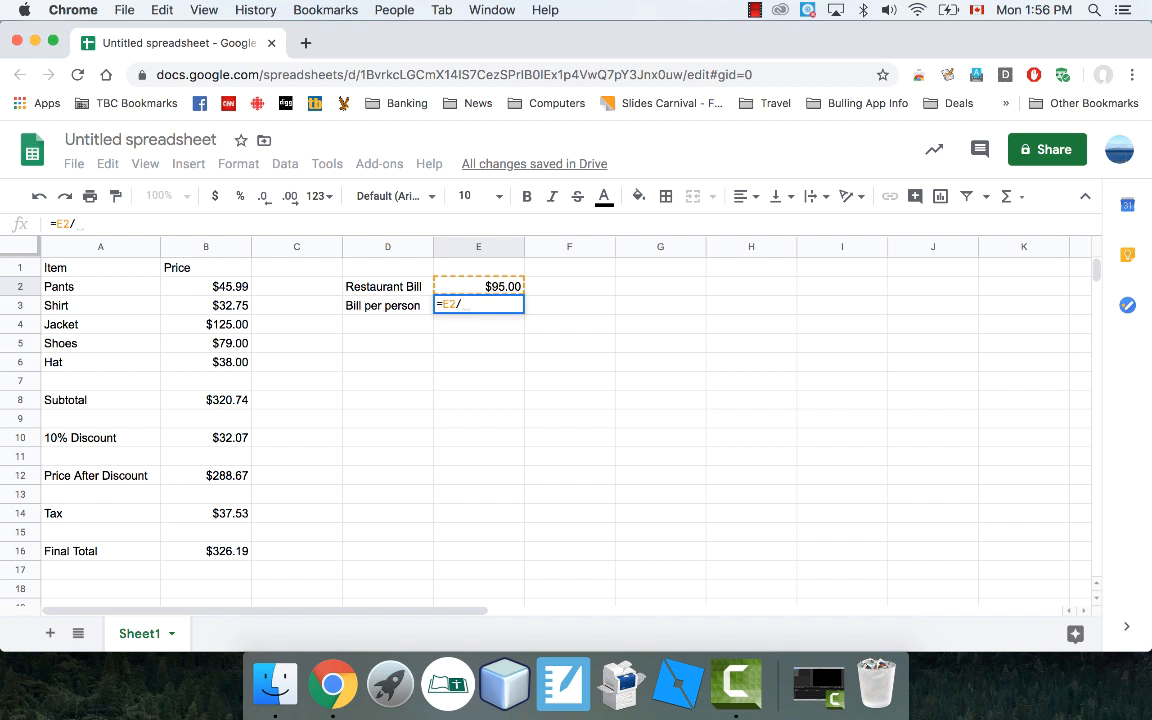
text(4)
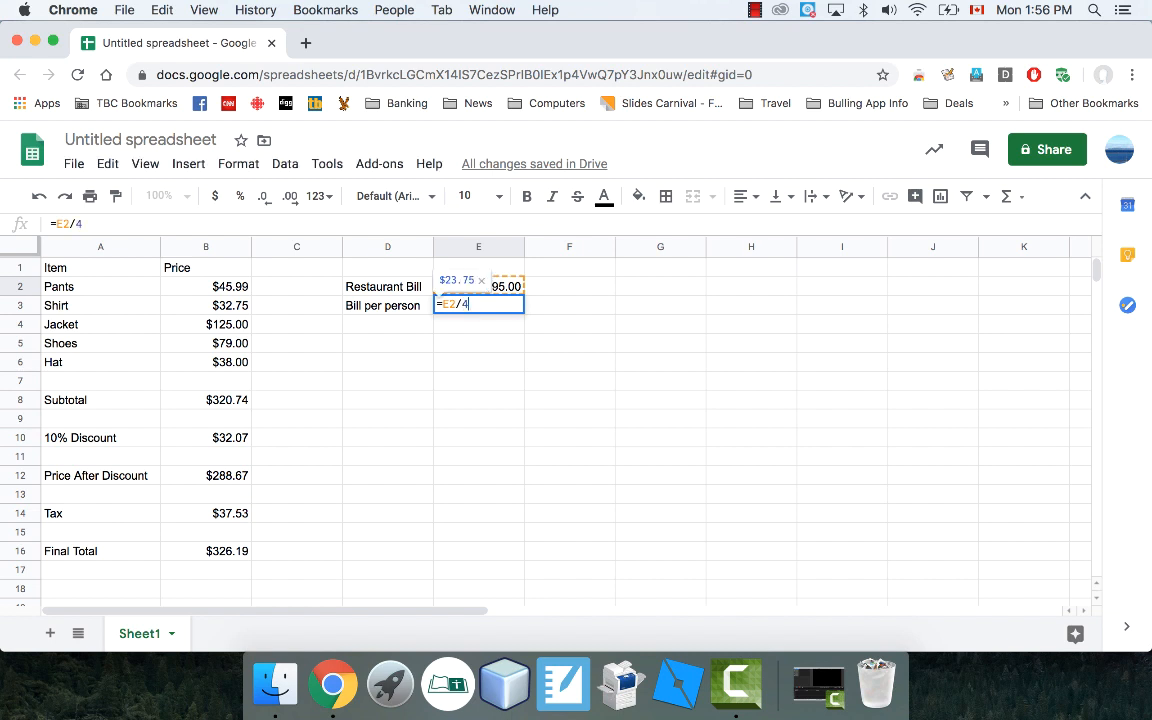
key(Return)
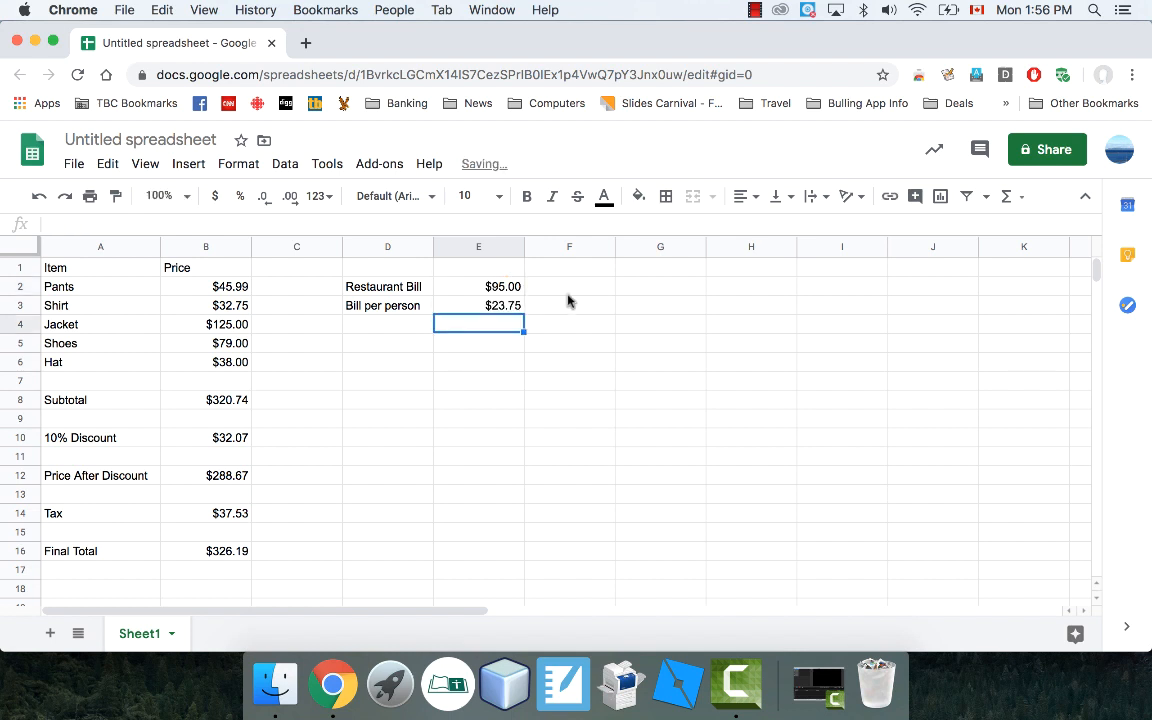
Review the formulas for the bill per person and the clothing subtotal.
click(500, 305)
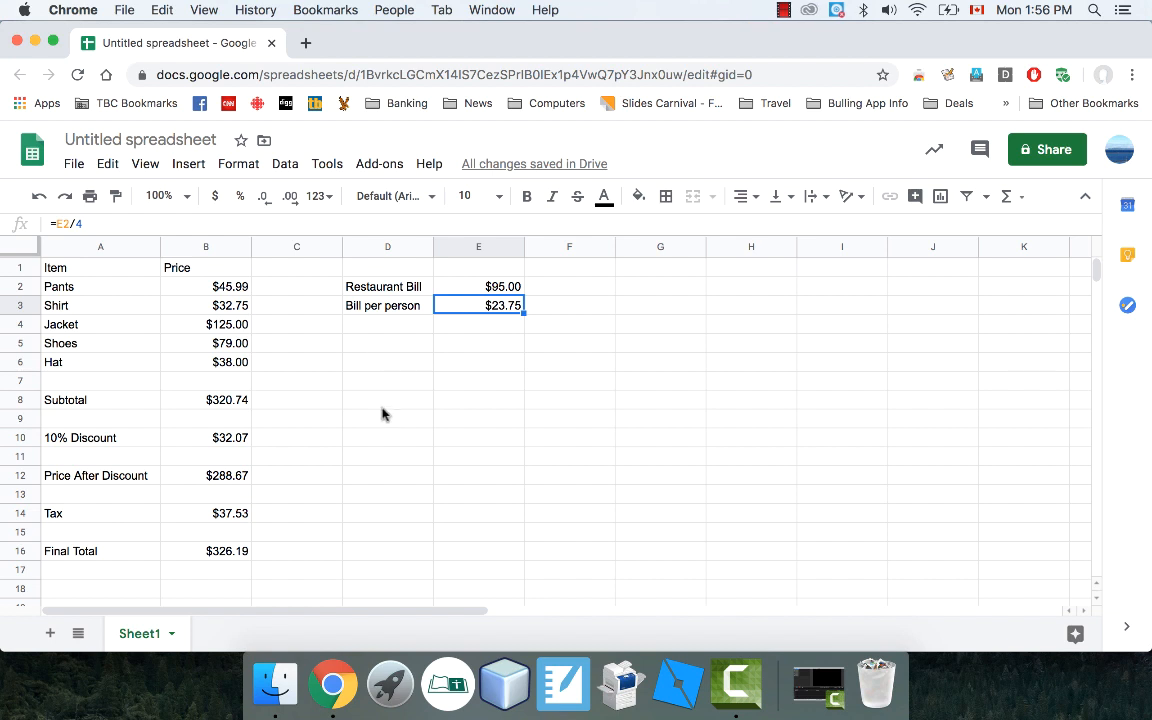
click(210, 398)
click(330, 380)
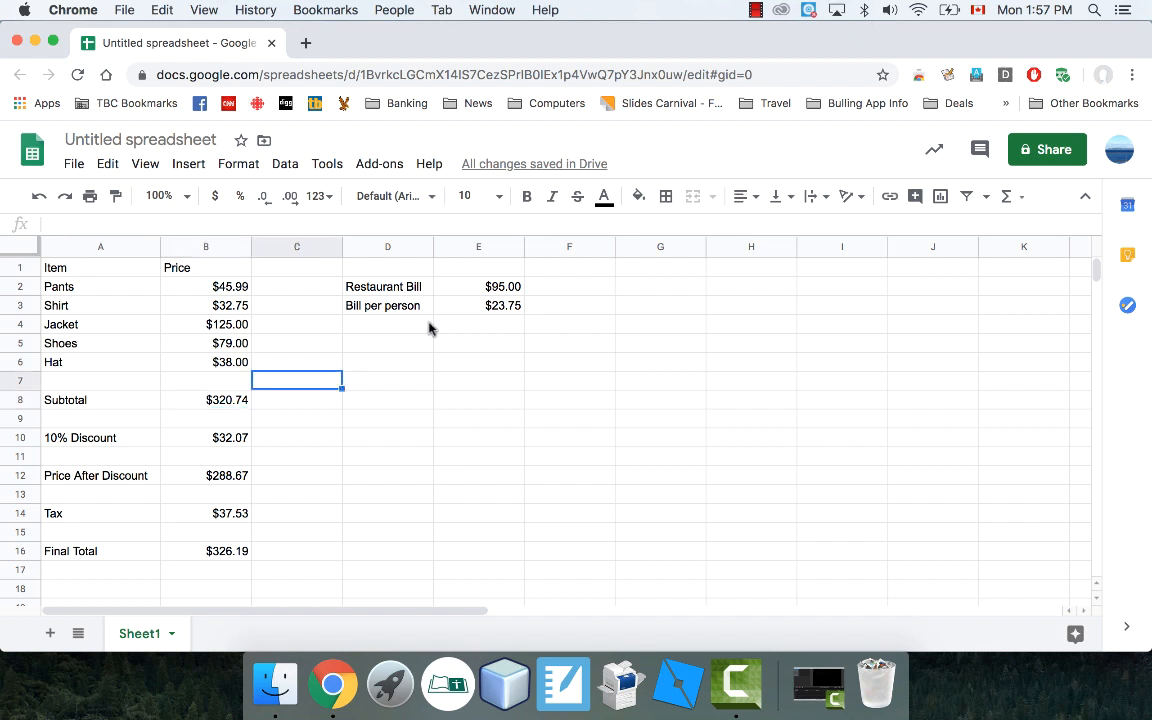
click(406, 342)
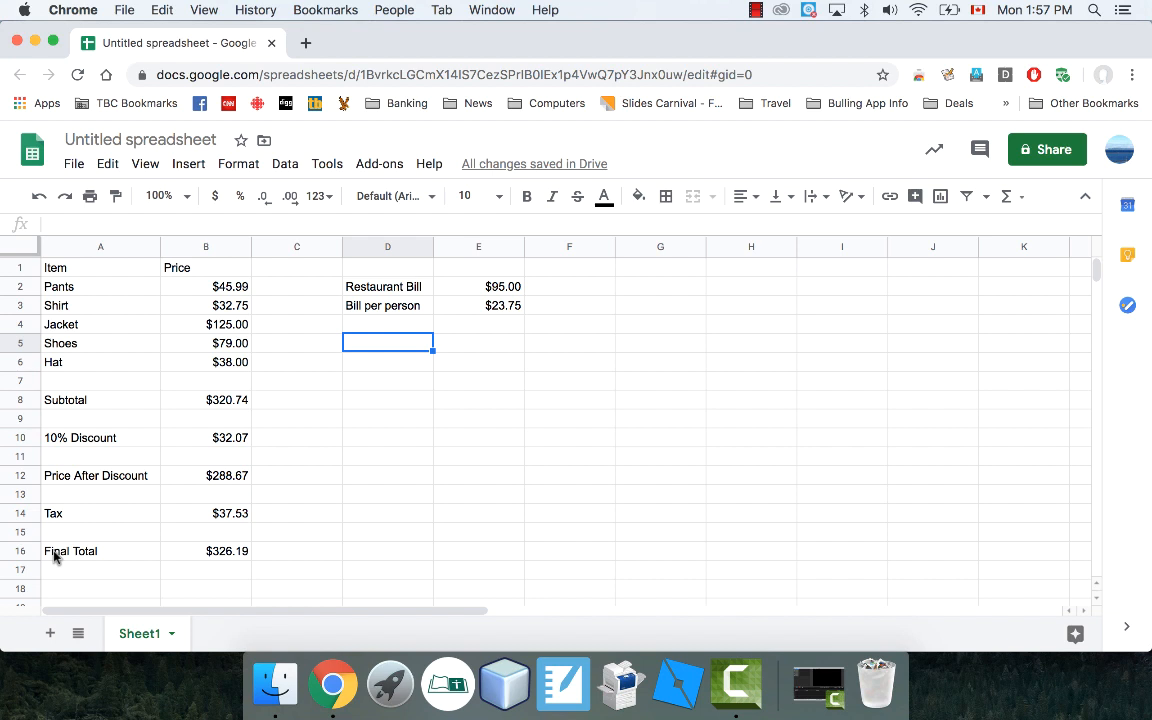
Fill the Final Total label and amount in A16:B16 with bright green.
drag(55, 557, 208, 550)
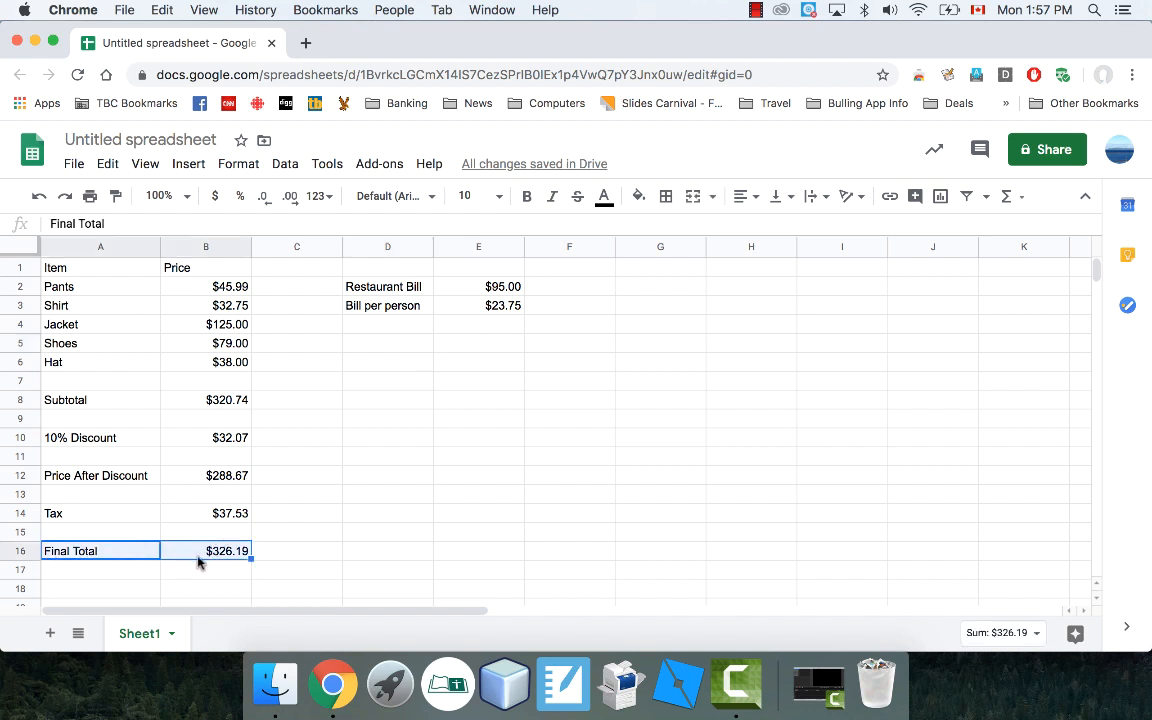
click(640, 196)
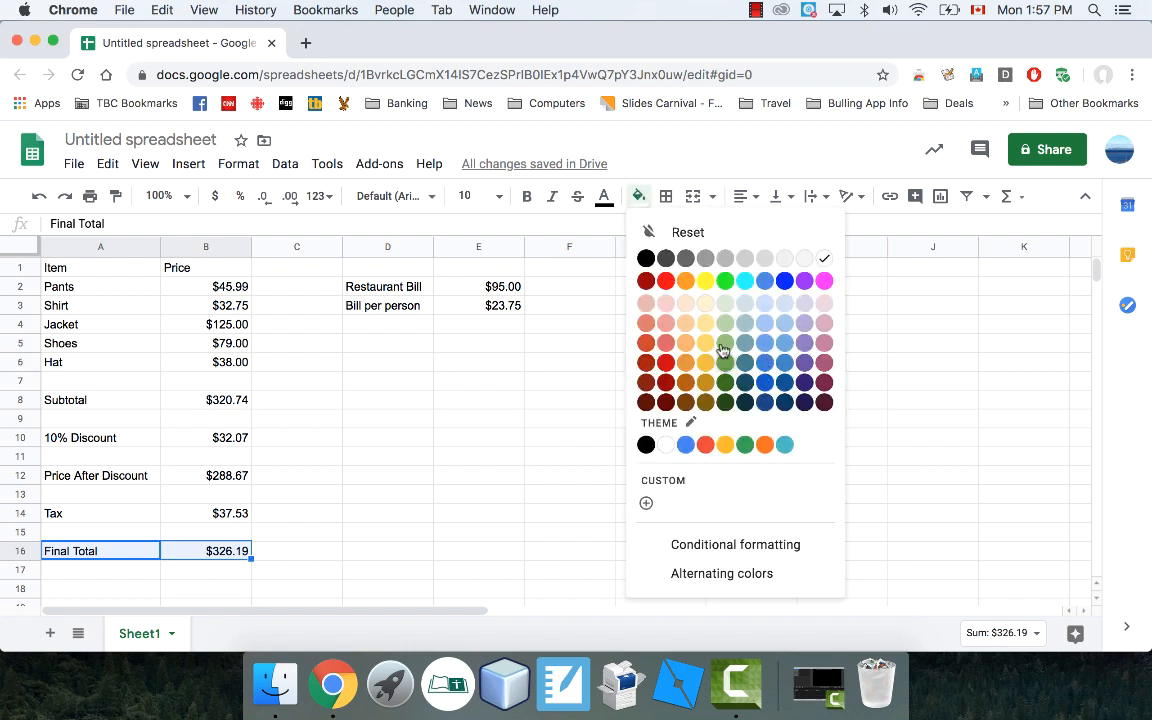
click(726, 285)
click(410, 420)
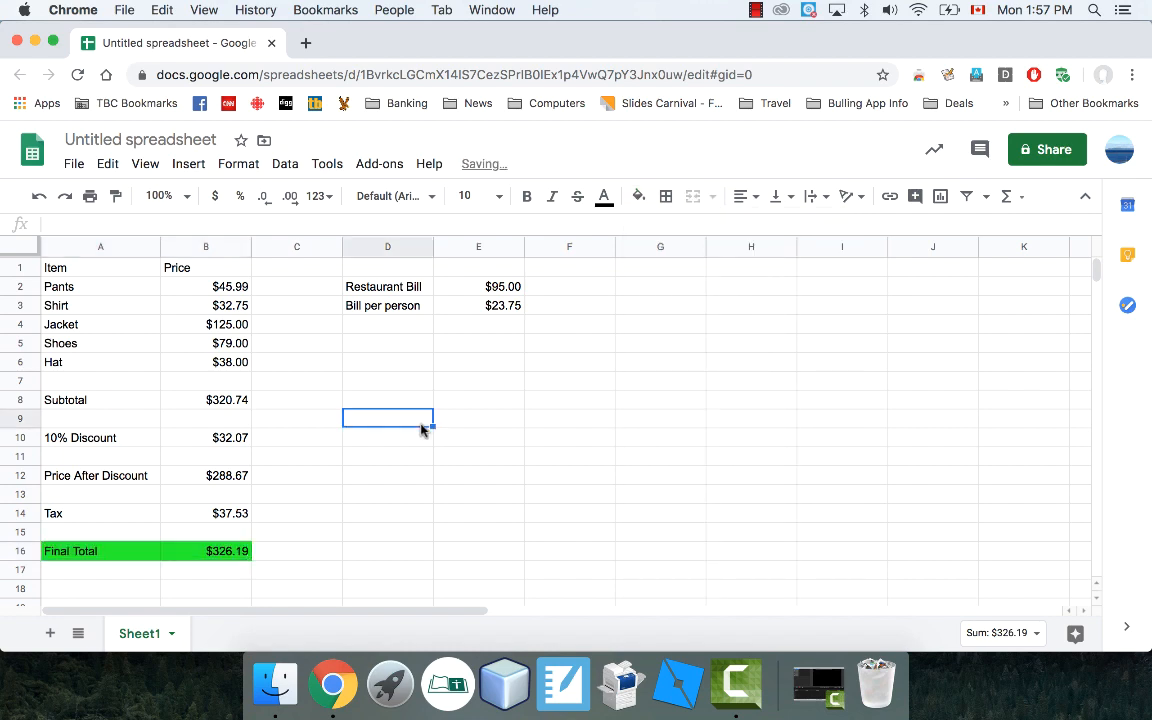
Make the final total amount in cell B16 bold.
click(181, 550)
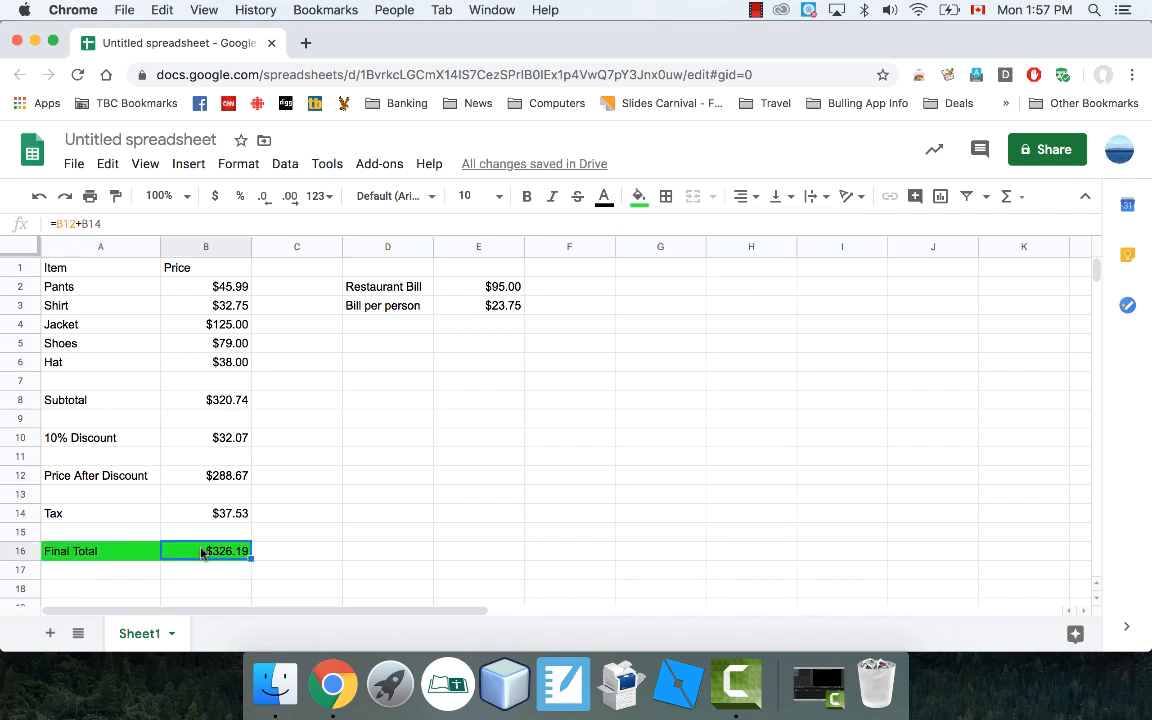
click(525, 197)
click(385, 498)
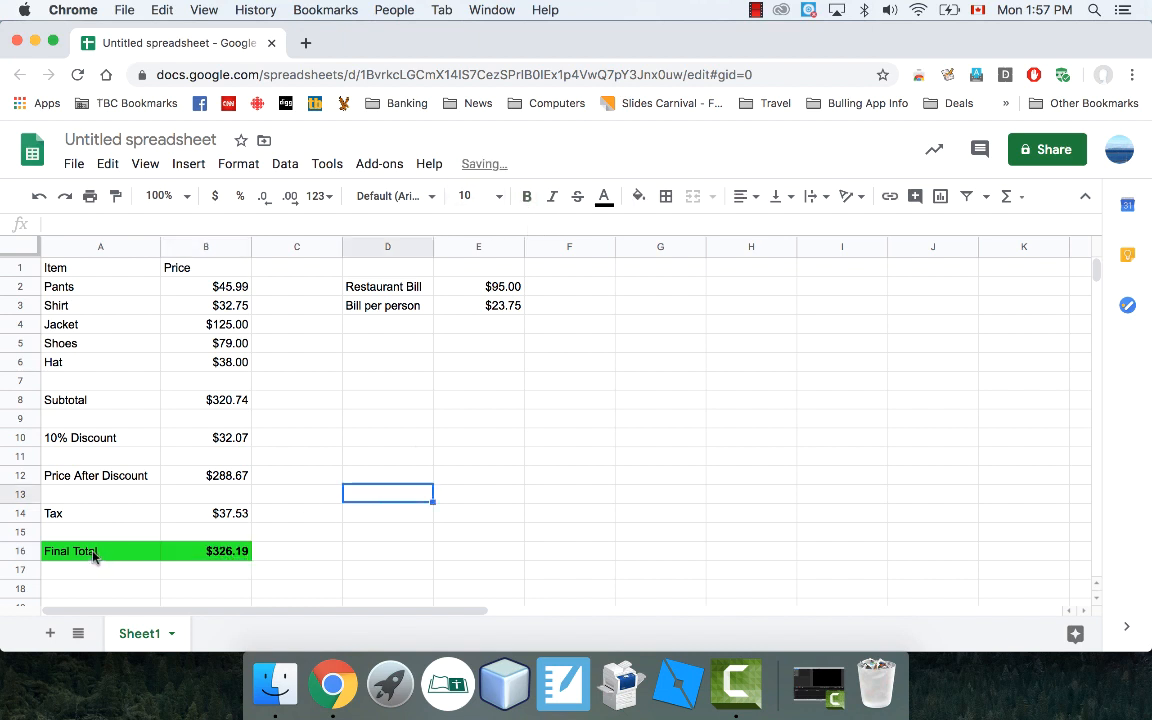
Set the font size of the Final Total label and amount in A16:B16 to 14.
click(157, 553)
drag(157, 553, 198, 548)
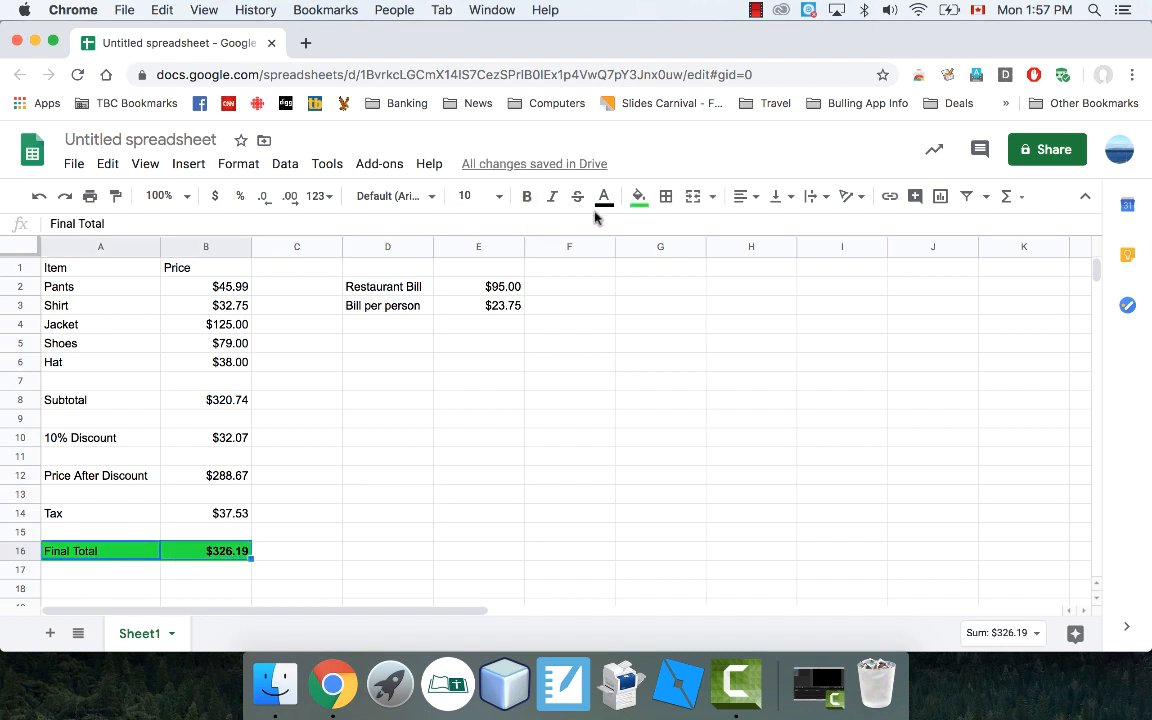
click(500, 197)
click(465, 433)
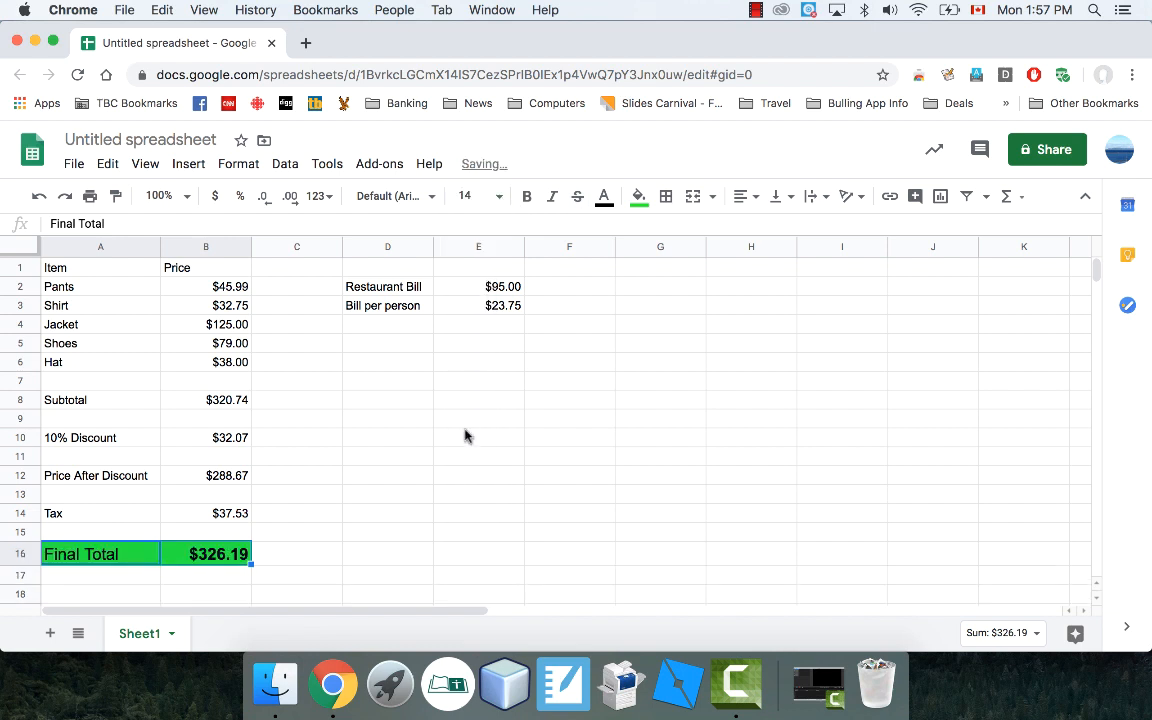
click(355, 538)
click(380, 440)
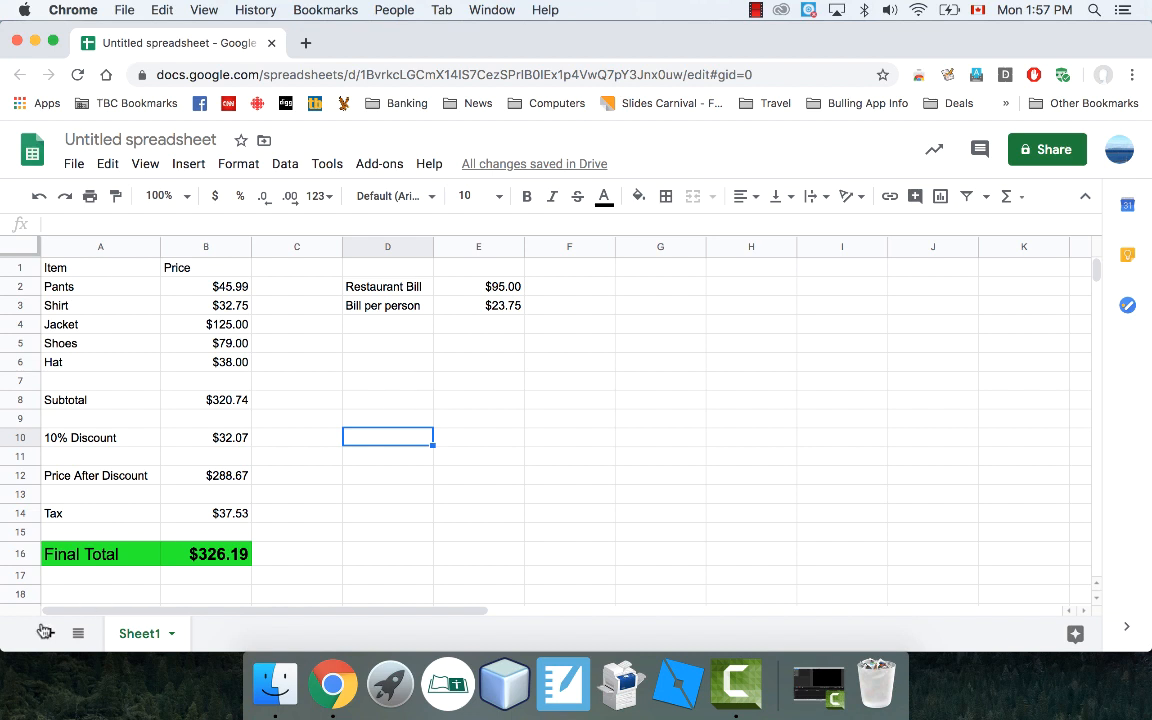
Reset the fill color of the Final Total label and amount in cells A16 and B16.
click(118, 553)
click(638, 196)
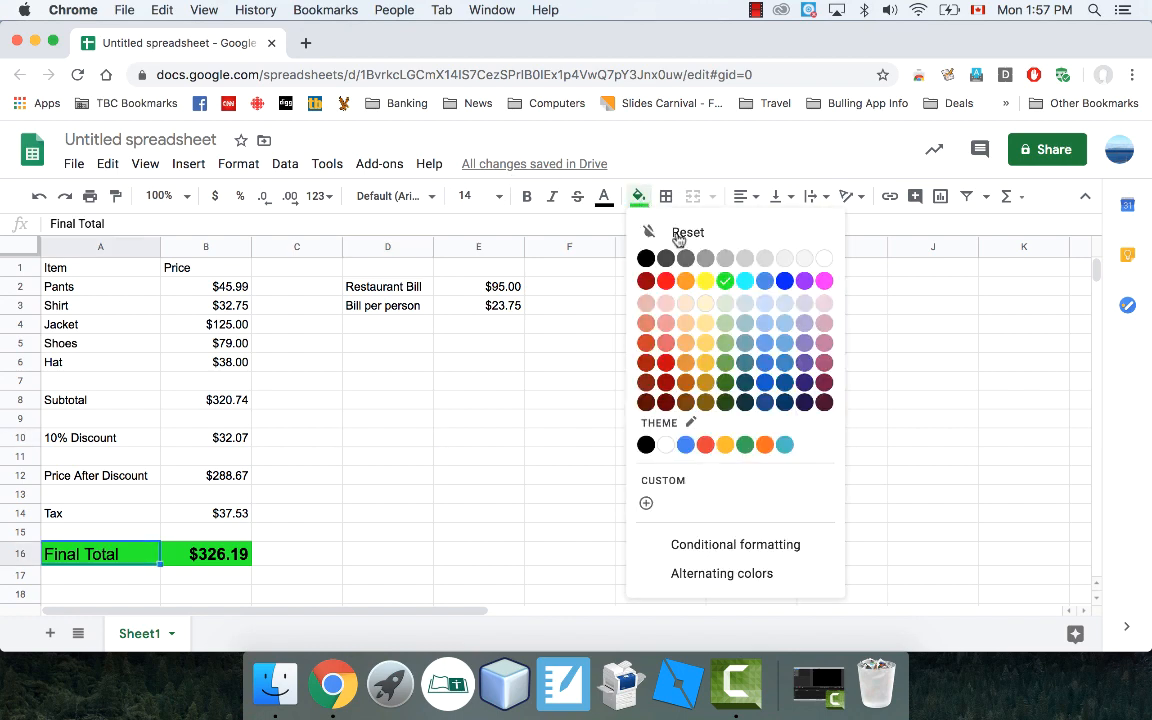
click(630, 230)
click(235, 553)
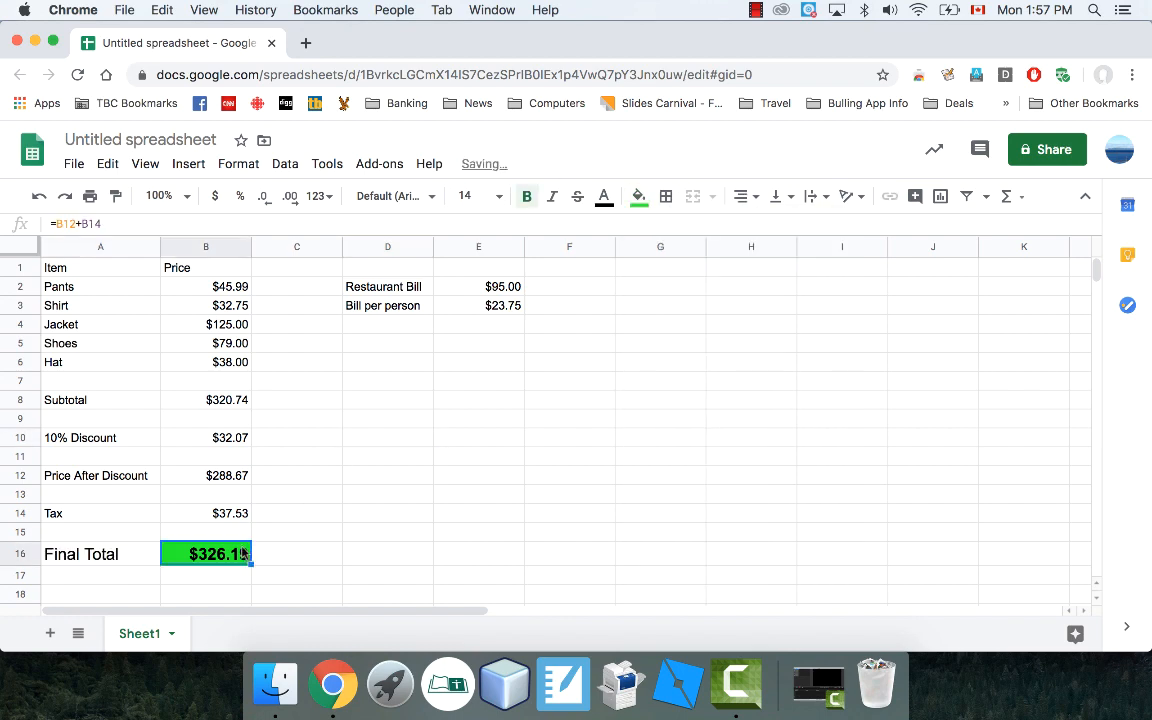
click(638, 196)
click(681, 231)
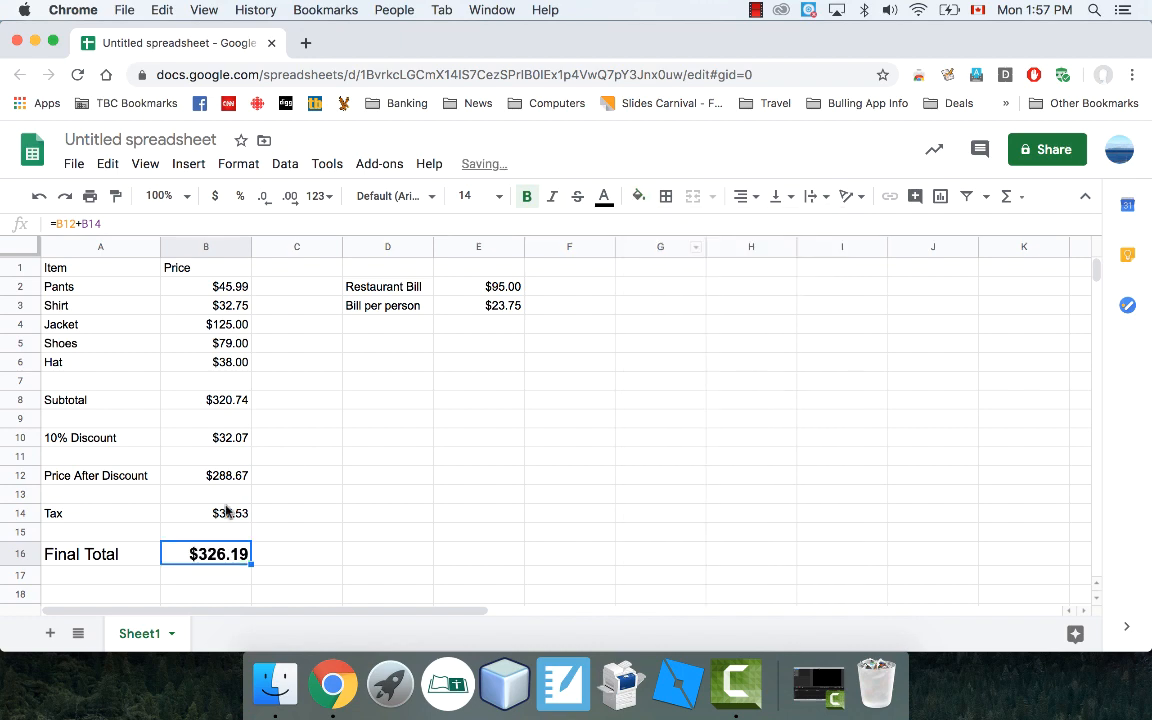
click(280, 513)
Apply alternating colors with a header to the price list A1:B16, using the teal default style.
drag(55, 267, 186, 553)
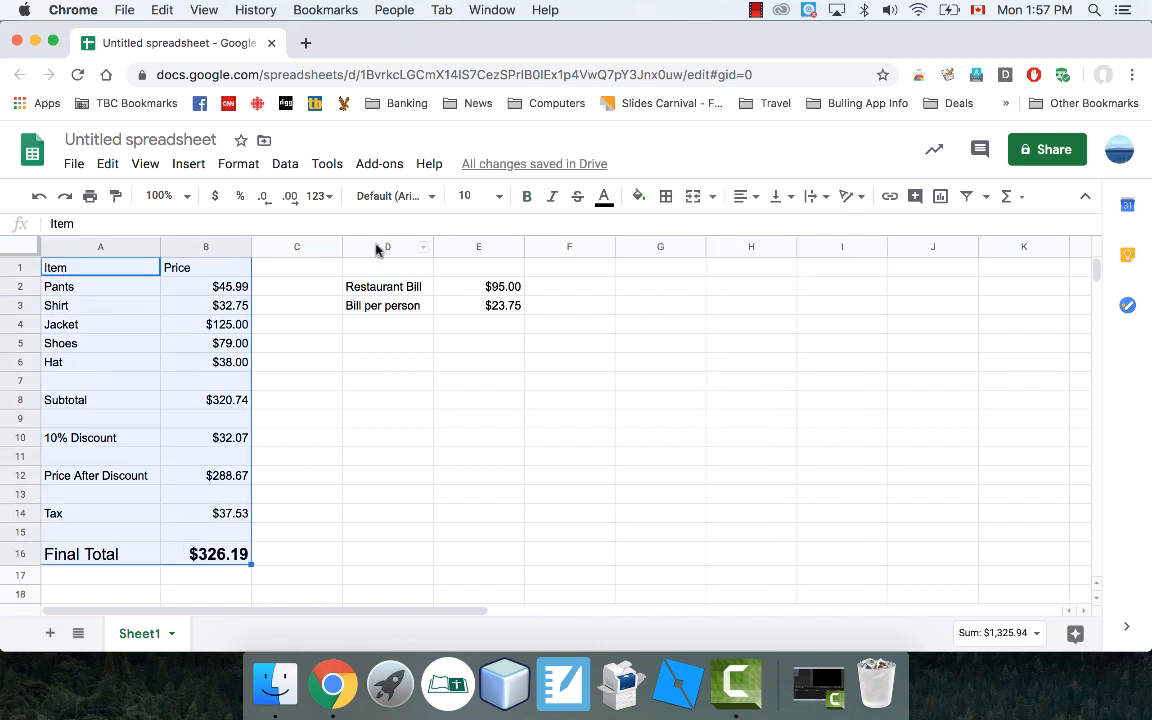
click(240, 165)
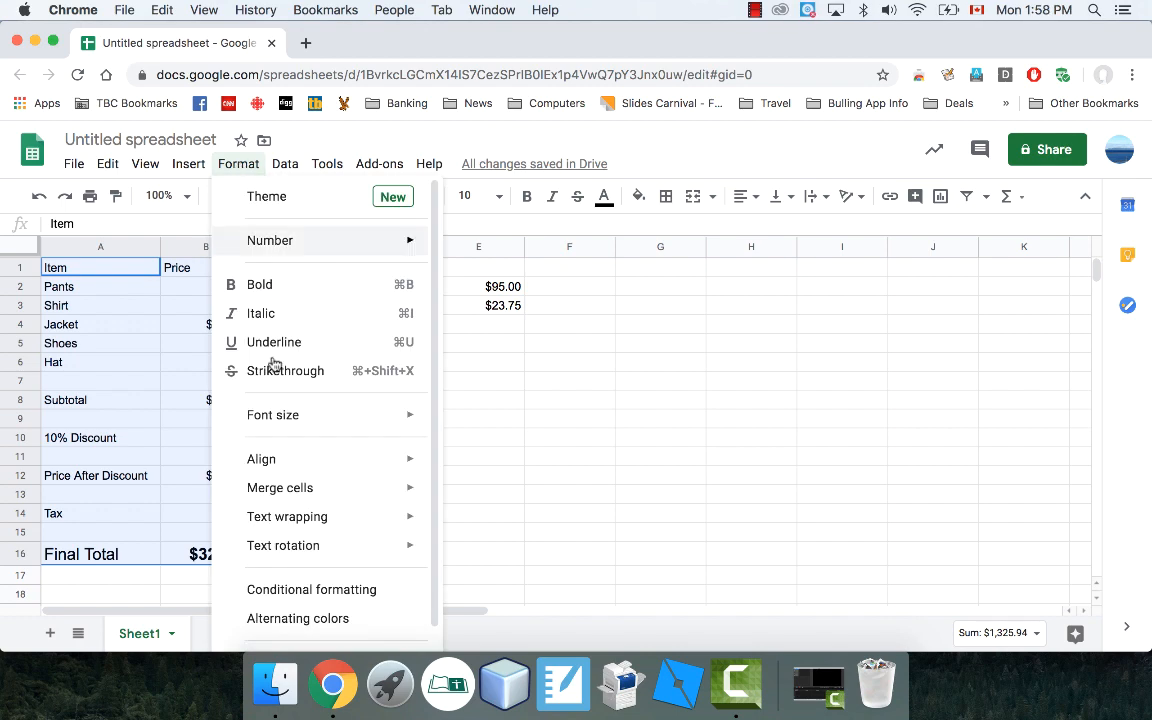
click(316, 620)
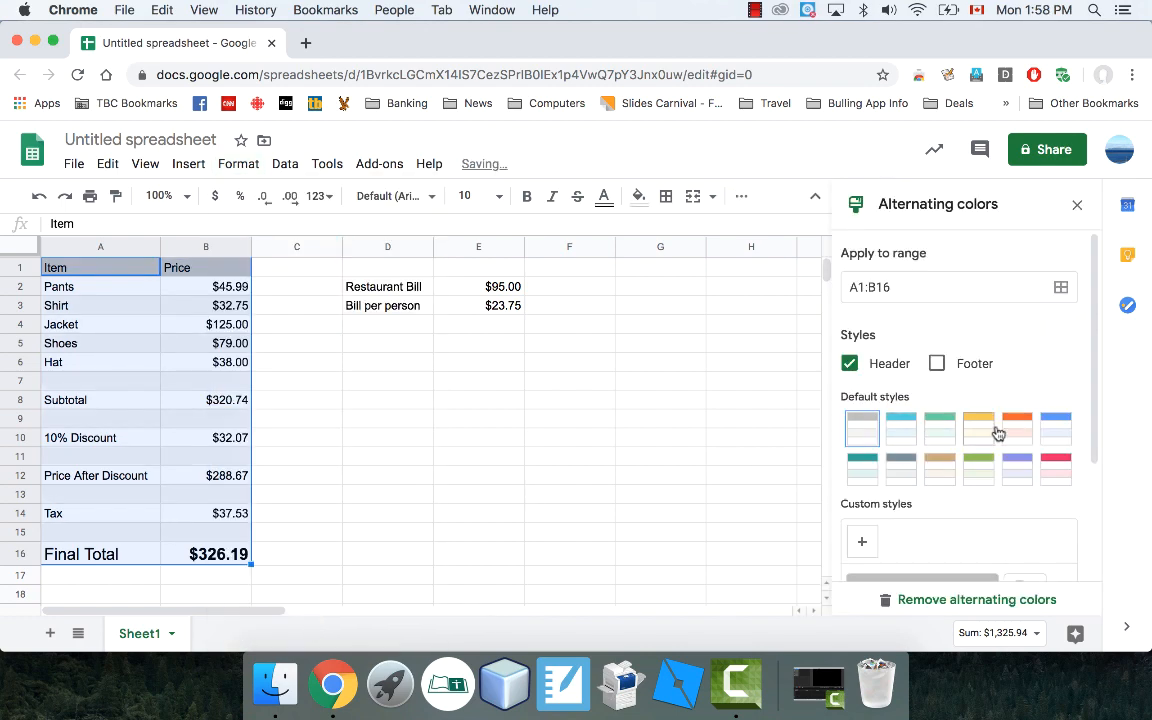
click(866, 470)
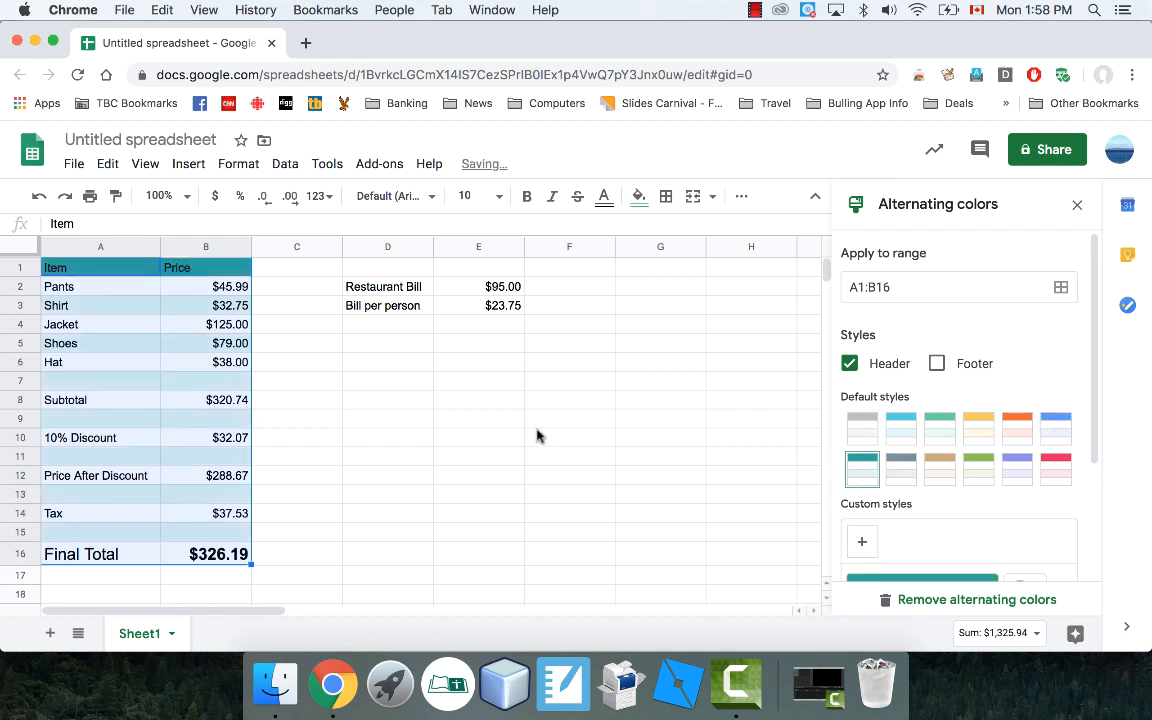
click(536, 420)
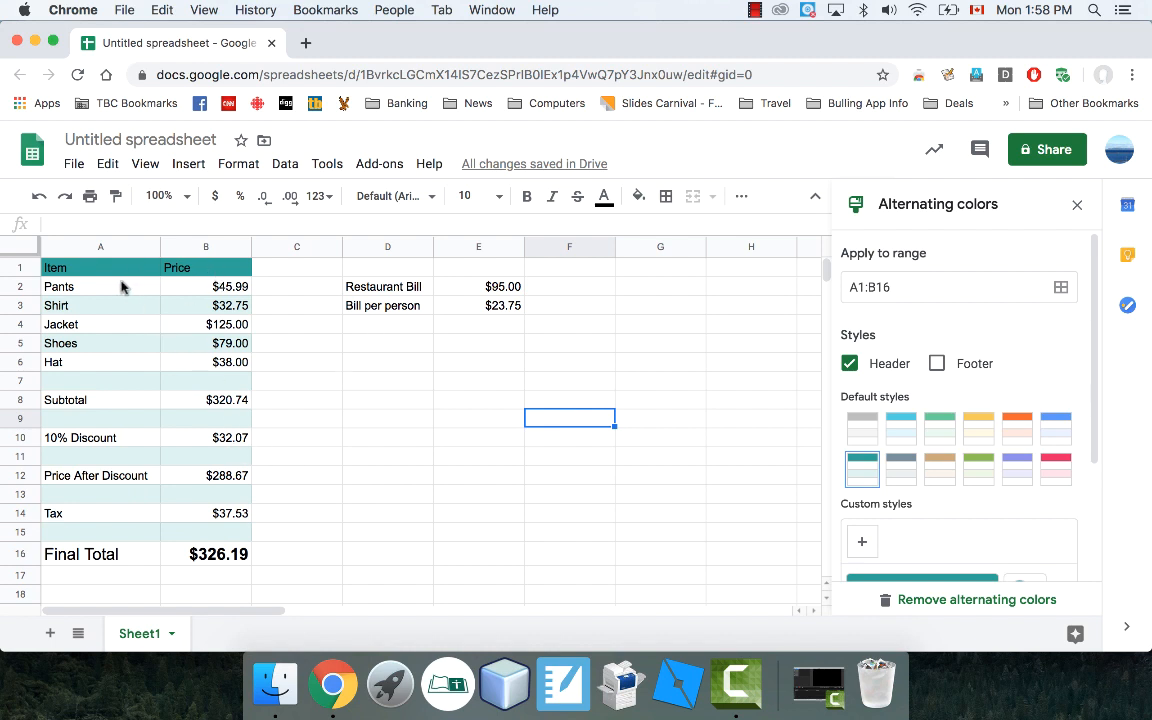
click(237, 163)
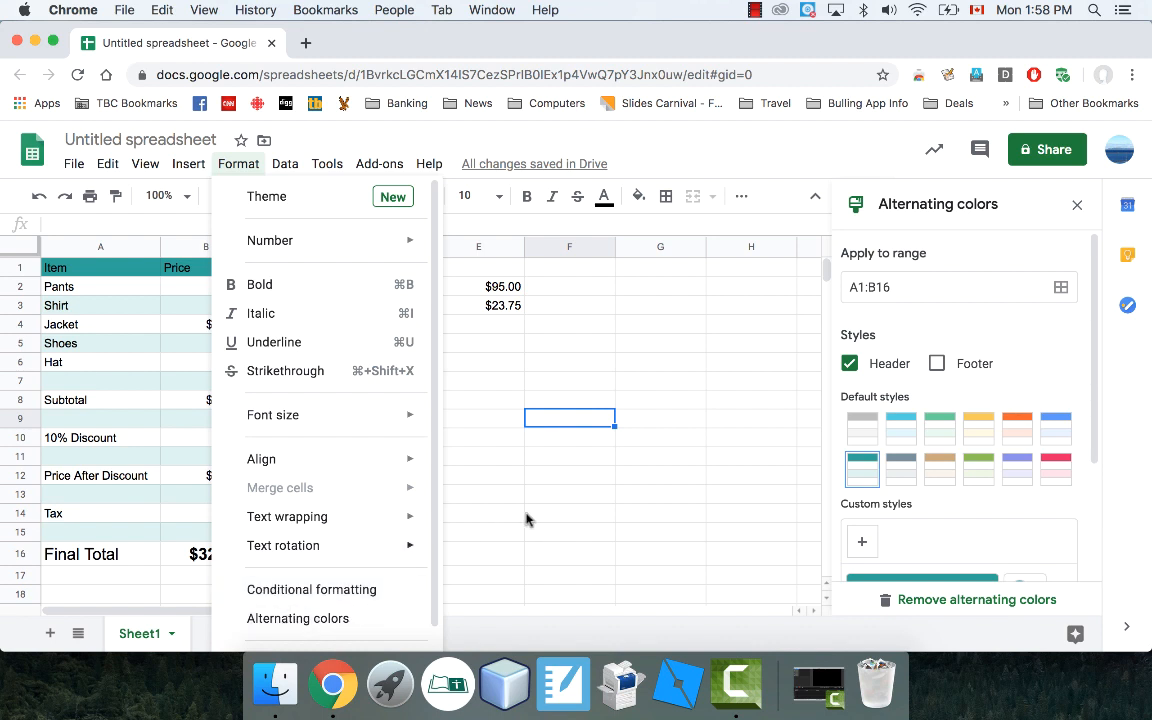
click(565, 519)
click(350, 420)
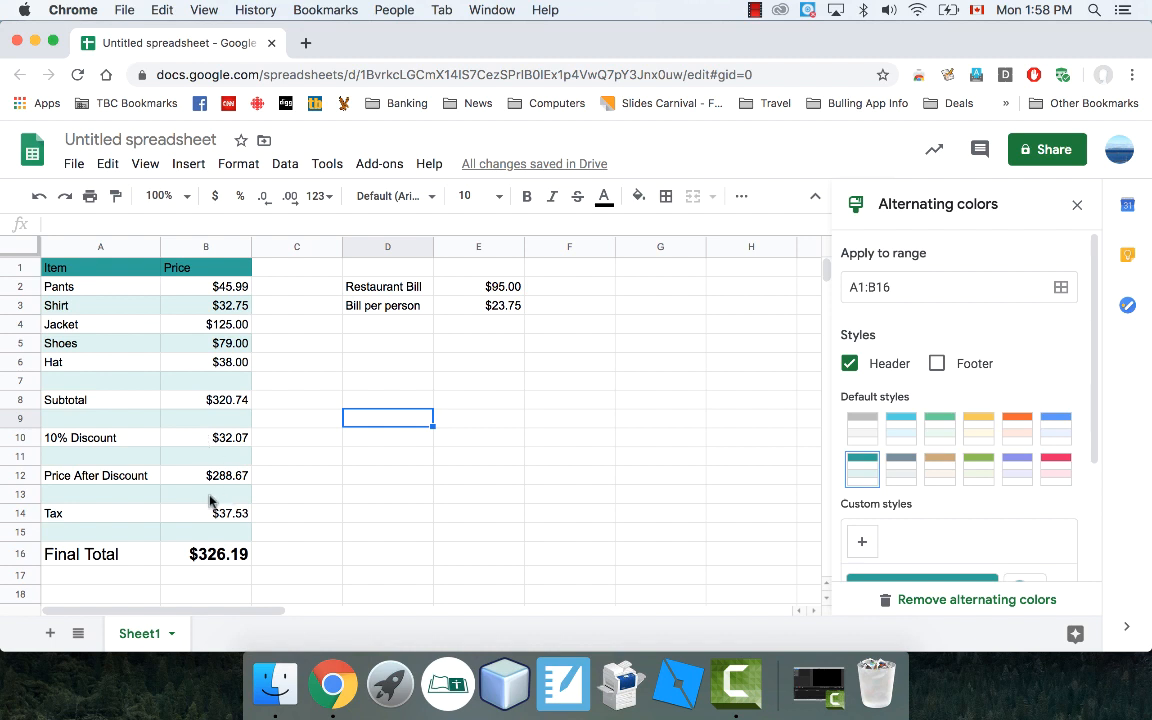
click(285, 399)
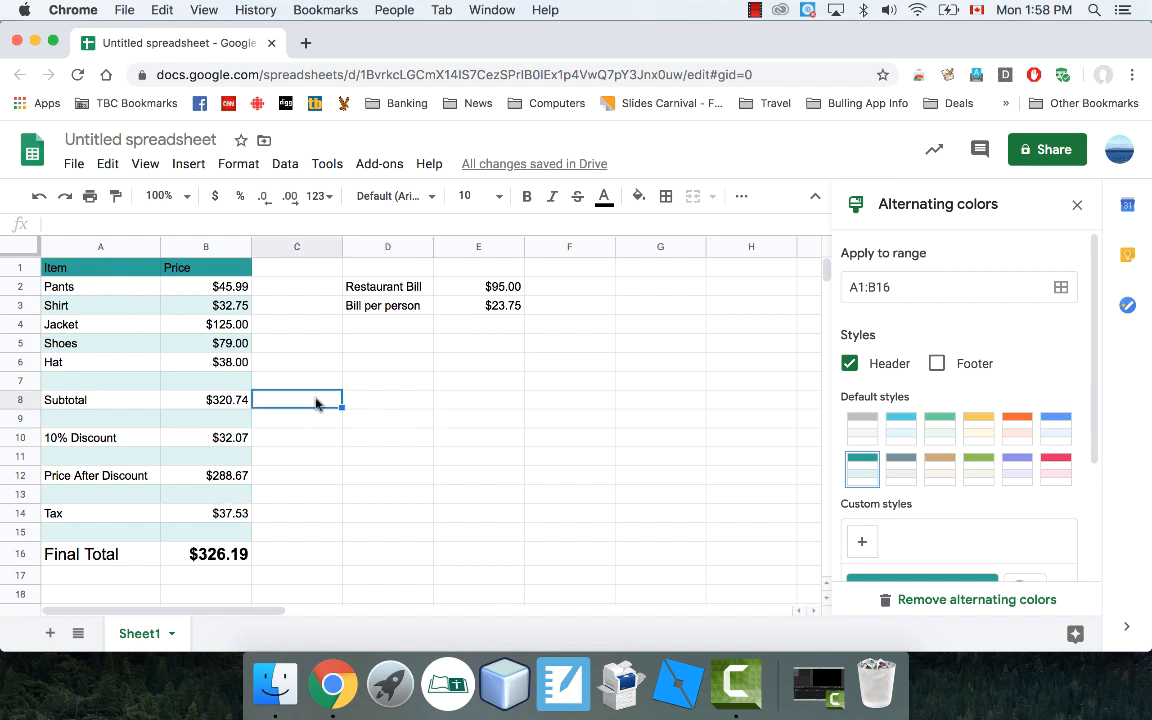
Close the alternating colors settings and center-align the price column in cells B1:B16.
click(1077, 204)
click(473, 420)
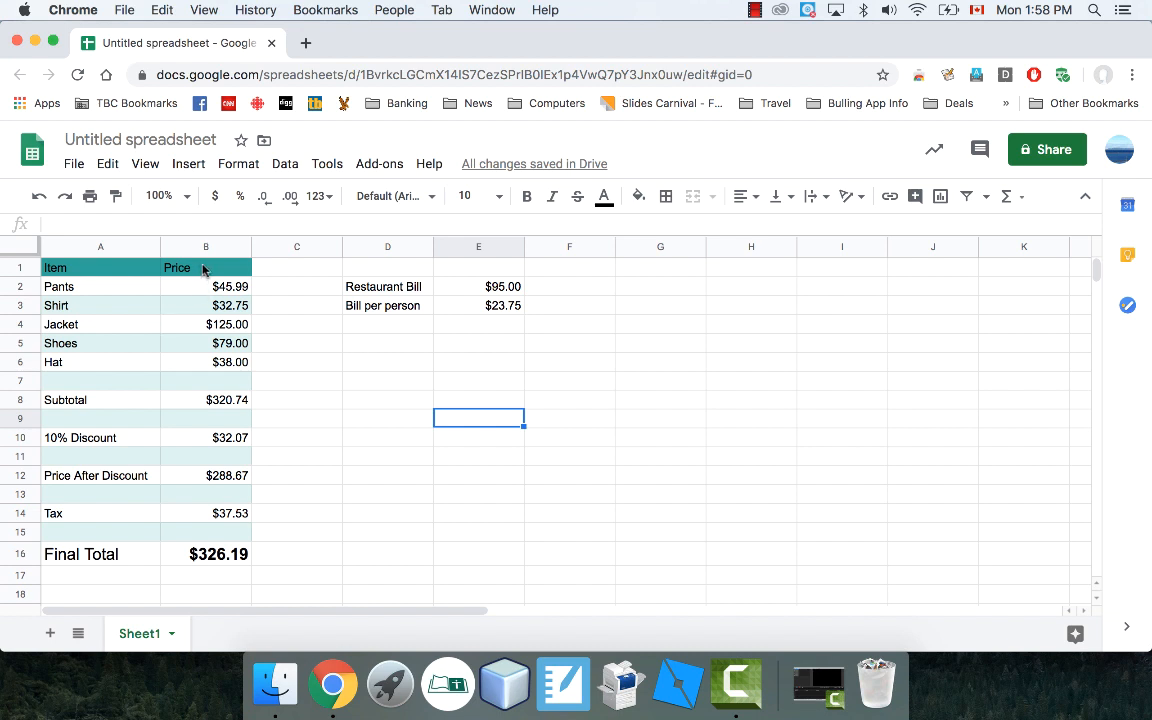
drag(203, 268, 216, 556)
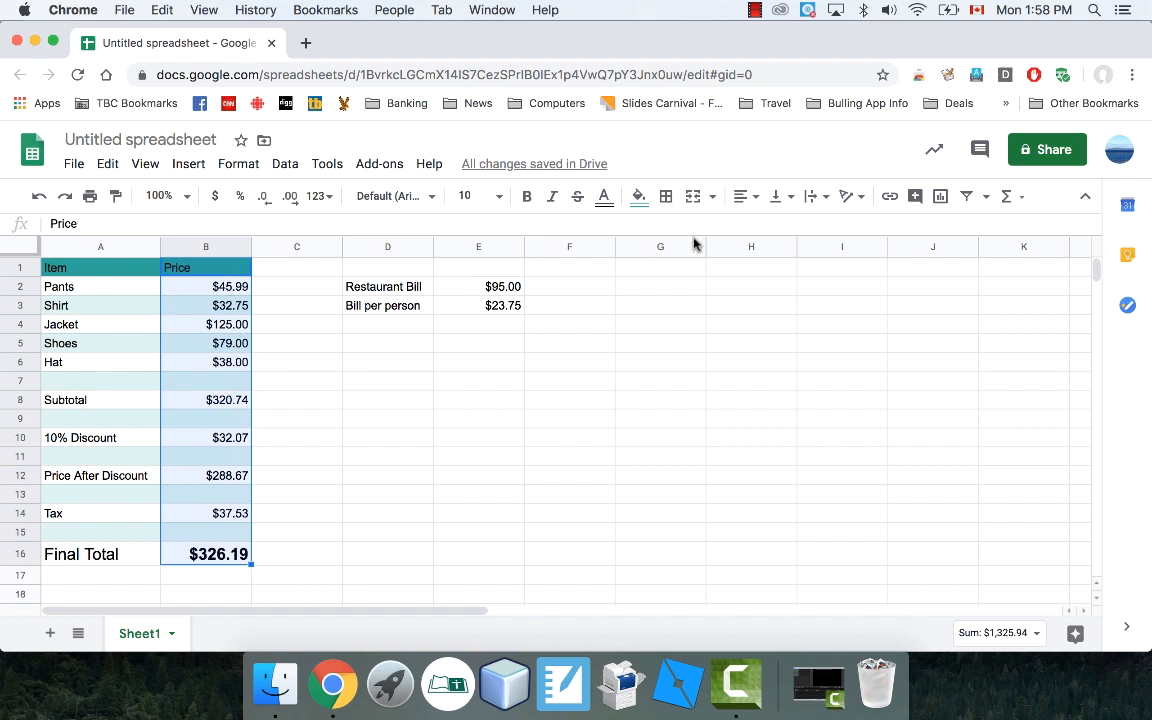
click(752, 199)
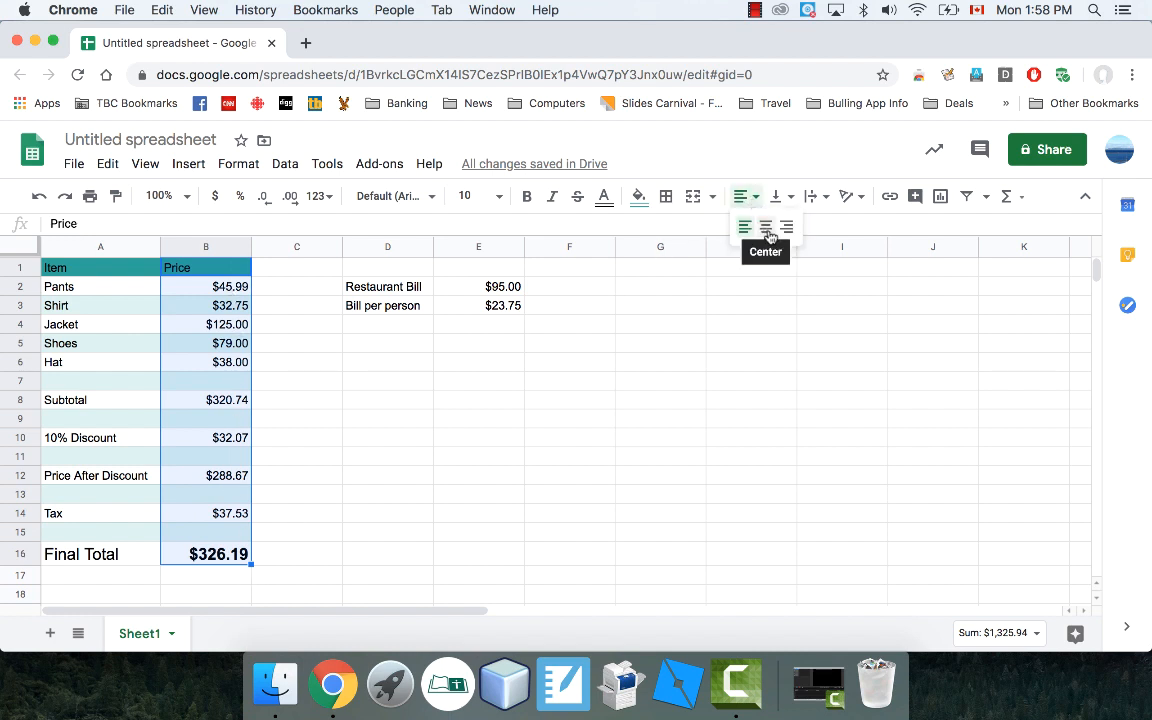
click(766, 229)
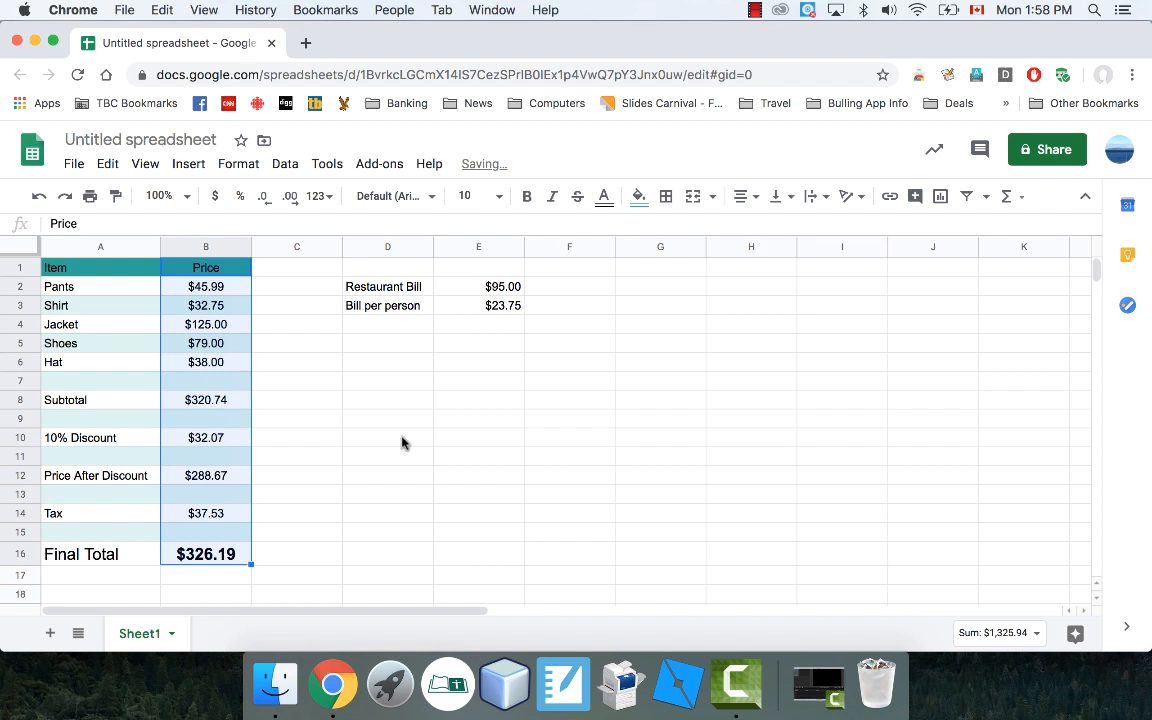
click(352, 437)
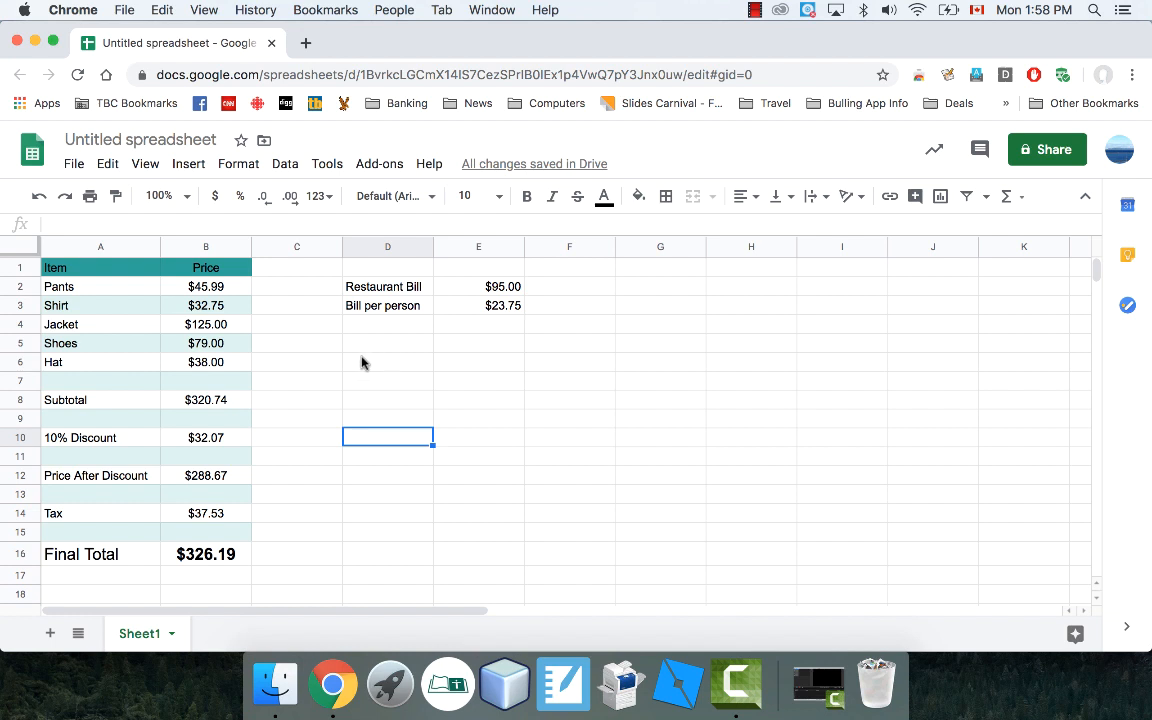
Enter the text "The cost to operate a business per day" in cell G1.
click(664, 268)
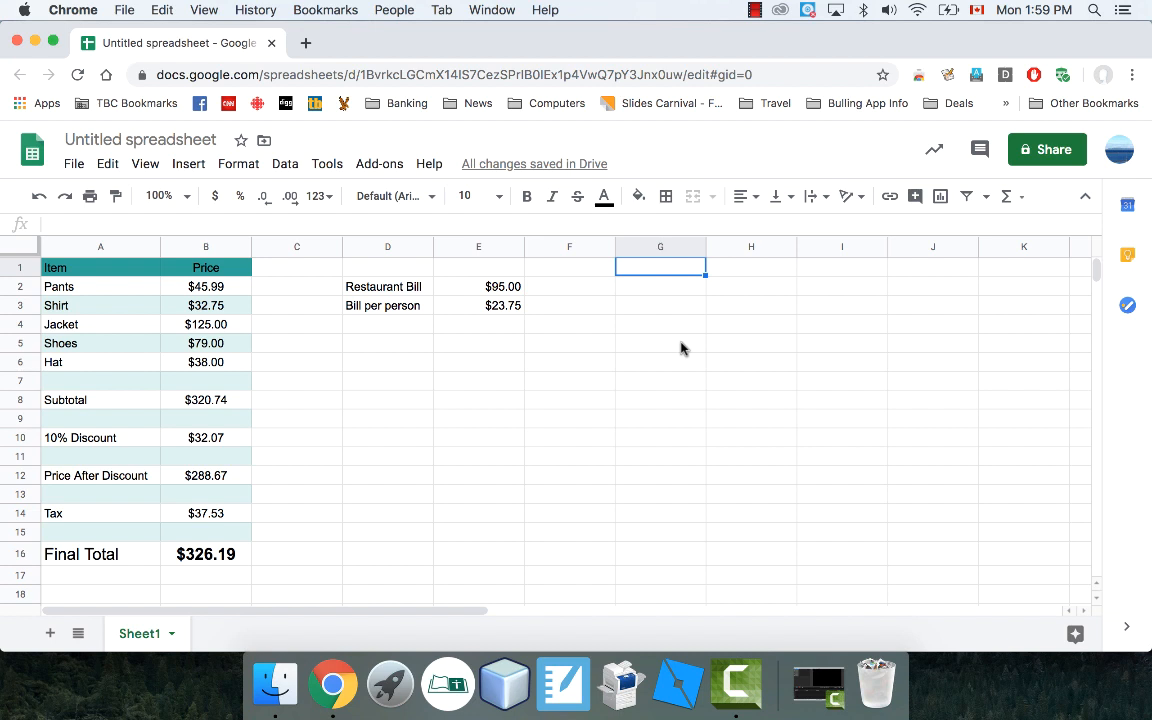
text(T)
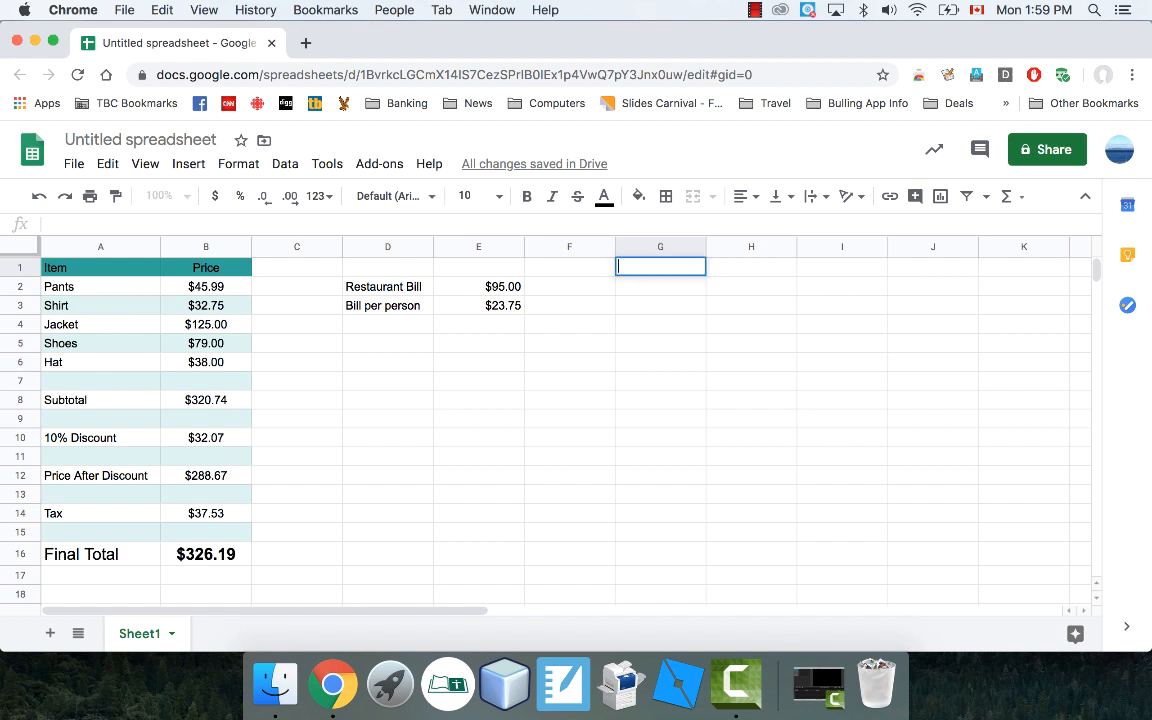
key(Escape)
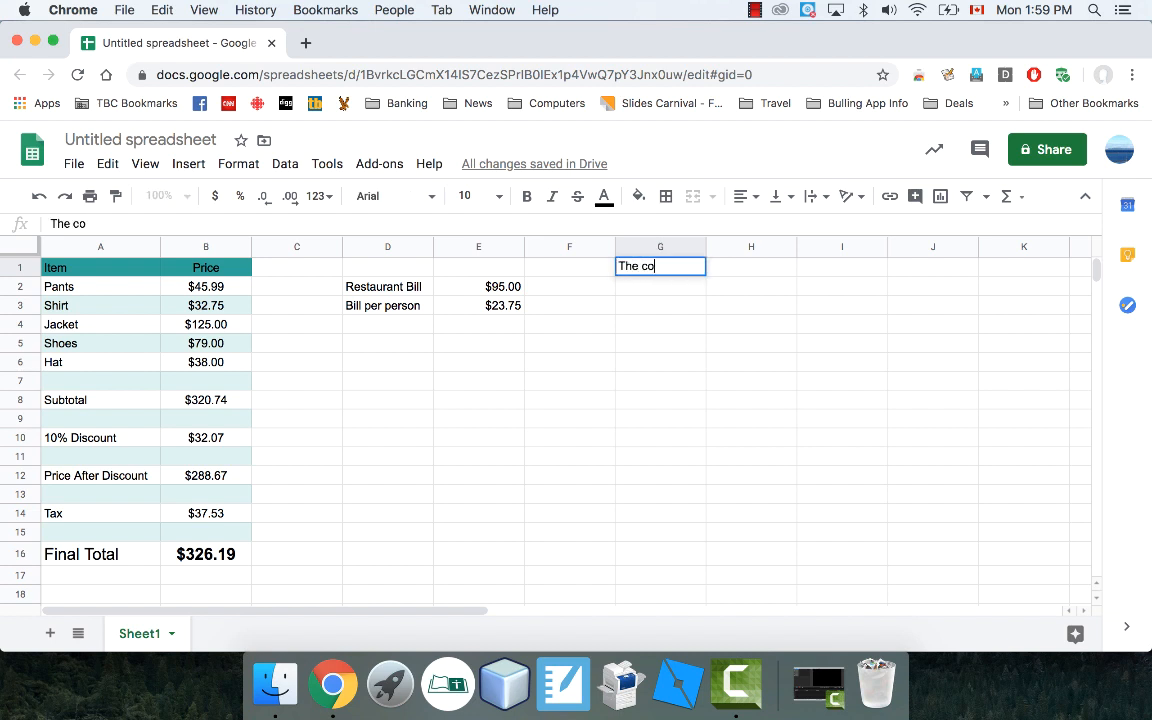
text(The cost to)
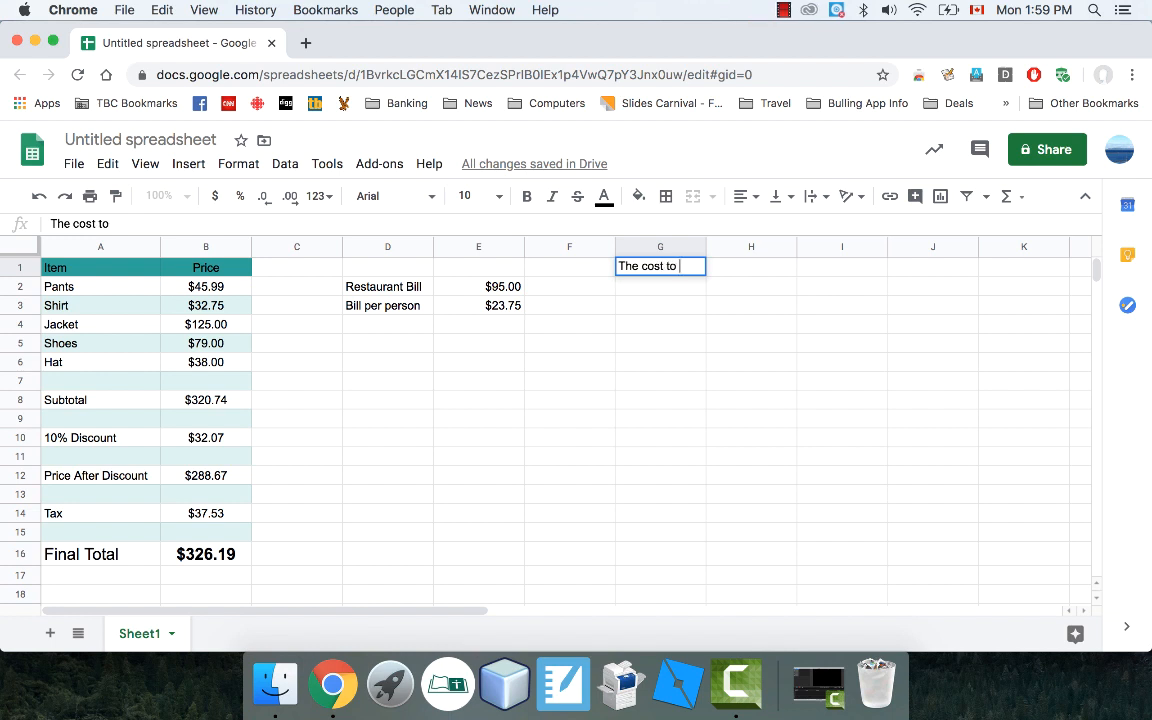
text( operate a bu)
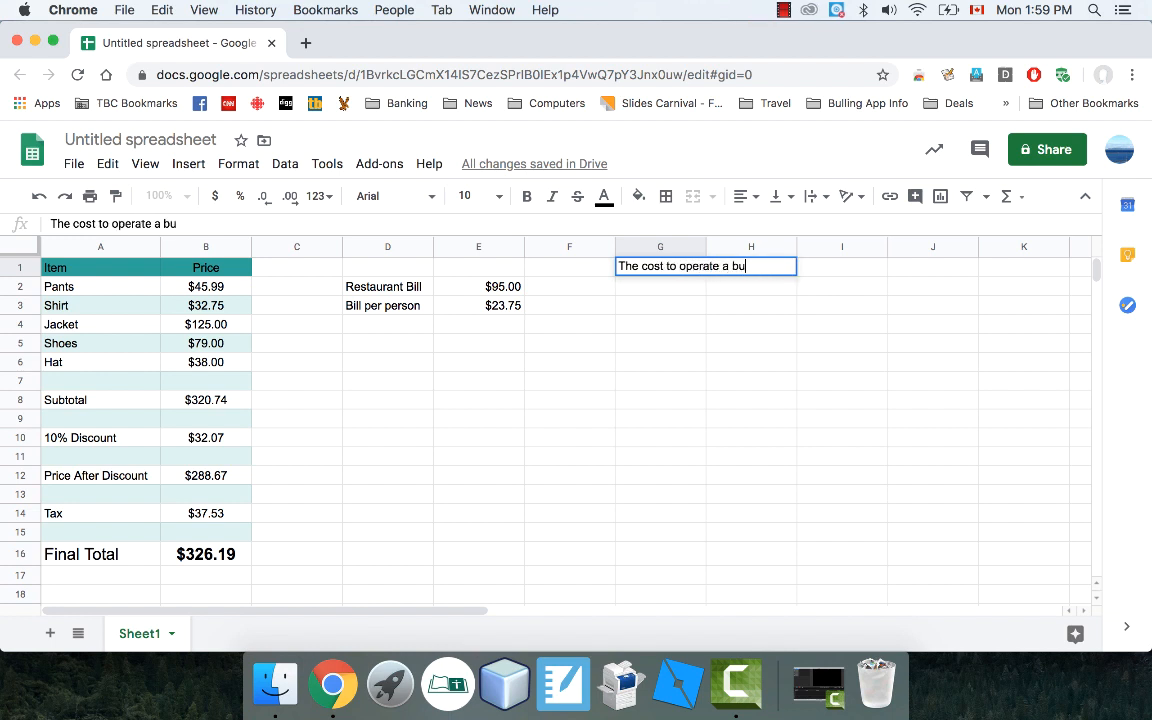
text(siness per day)
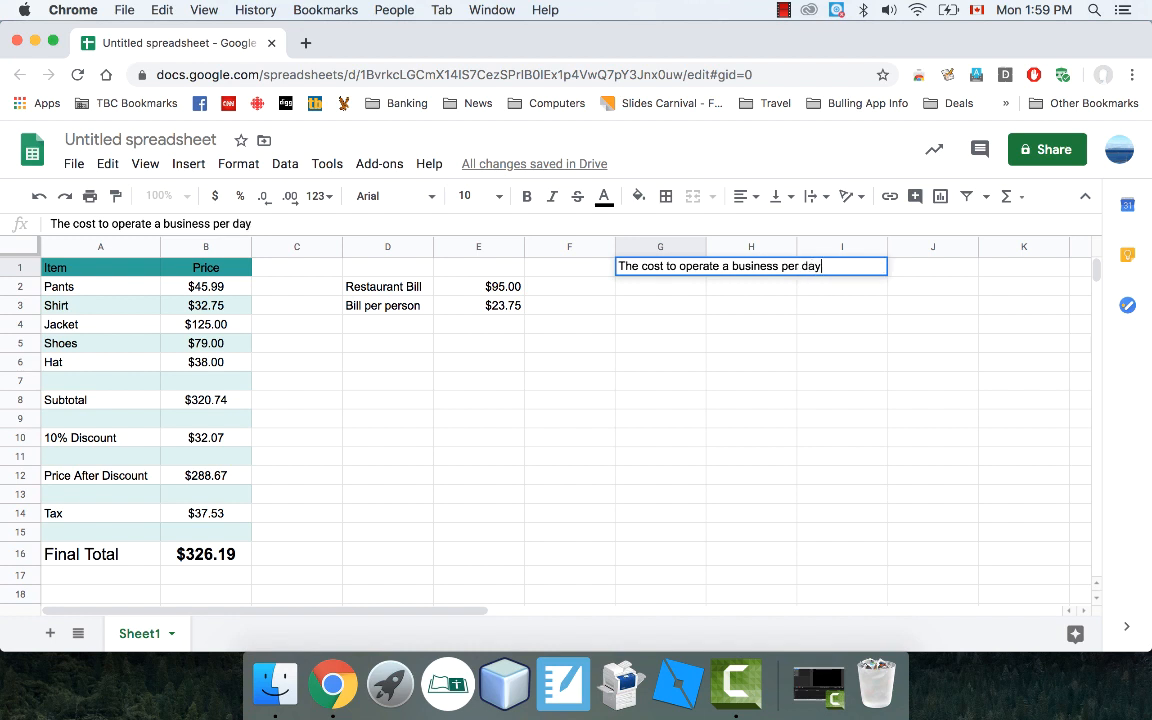
key(Return)
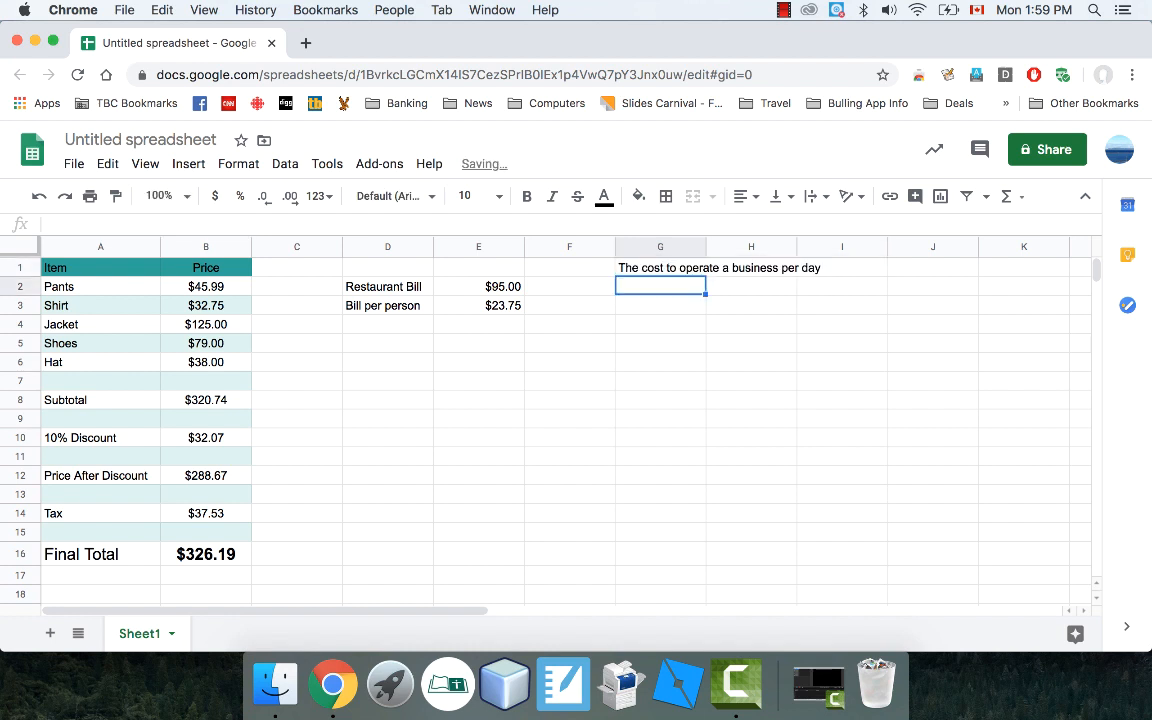
Widen column G to fit the text in G1, and narrow it back to about its original width.
click(688, 270)
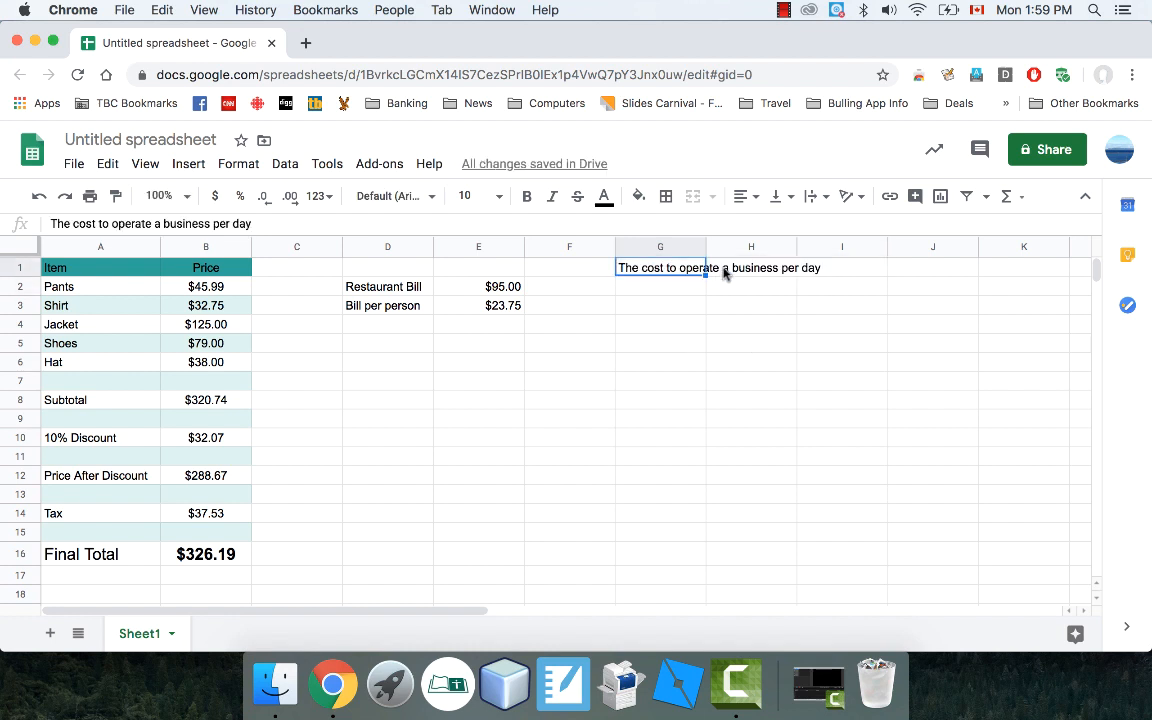
click(727, 270)
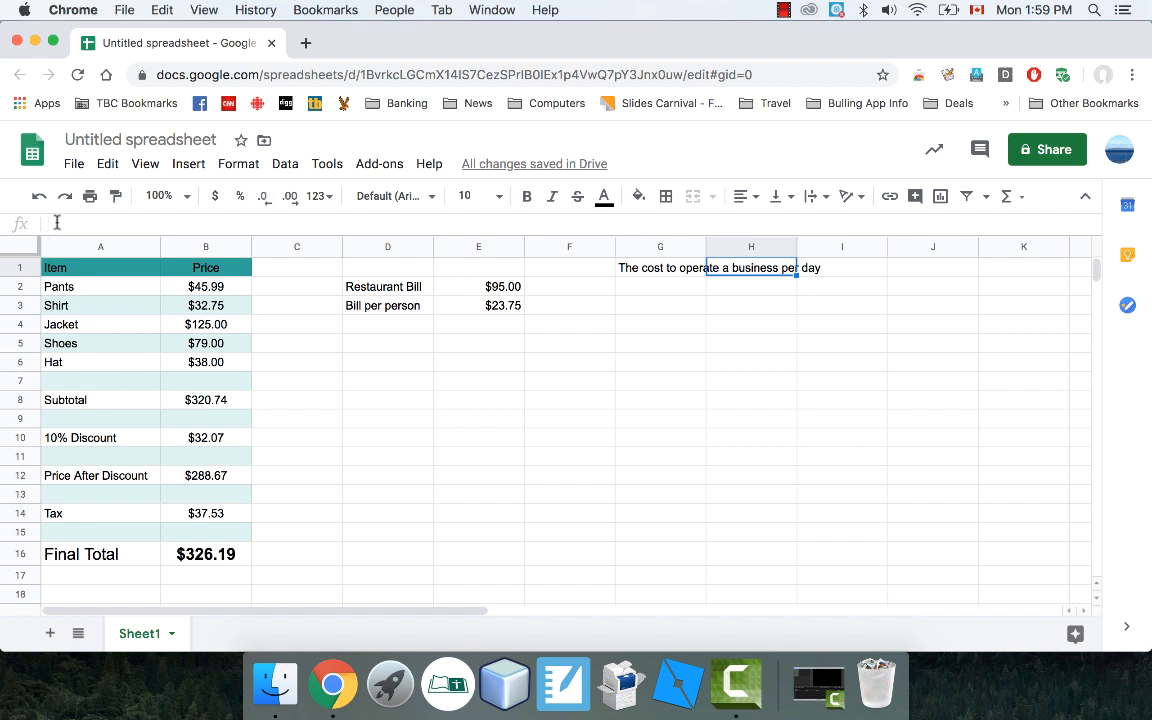
click(667, 275)
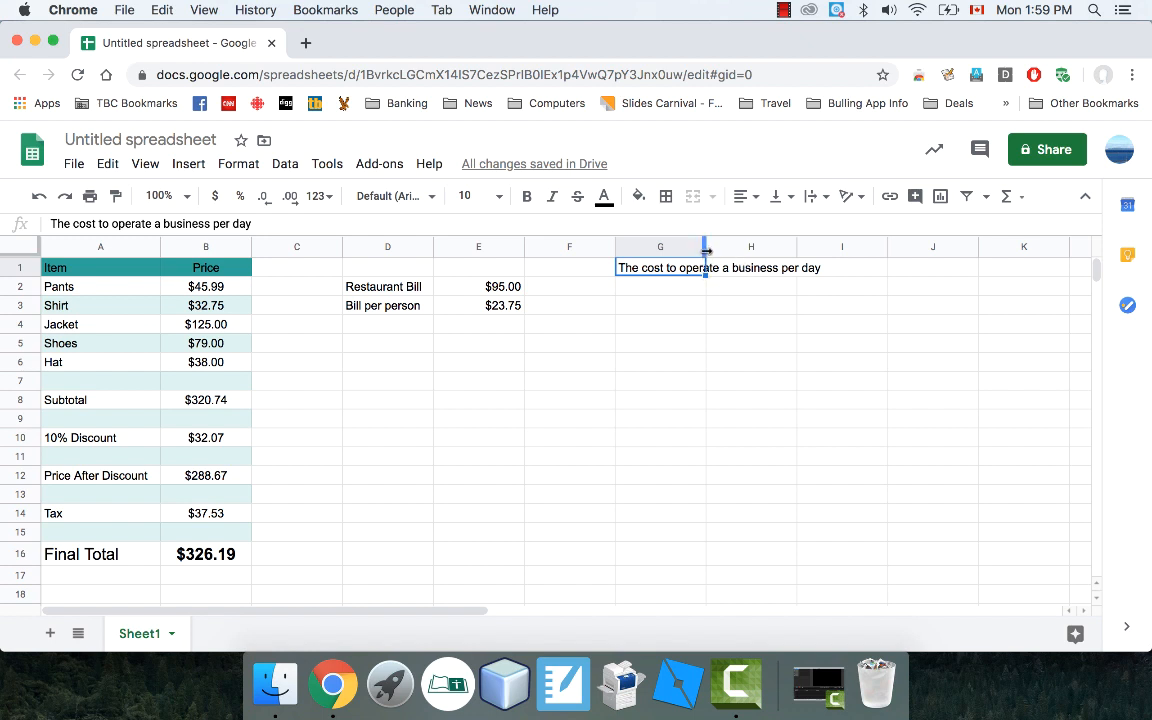
drag(704, 247, 824, 252)
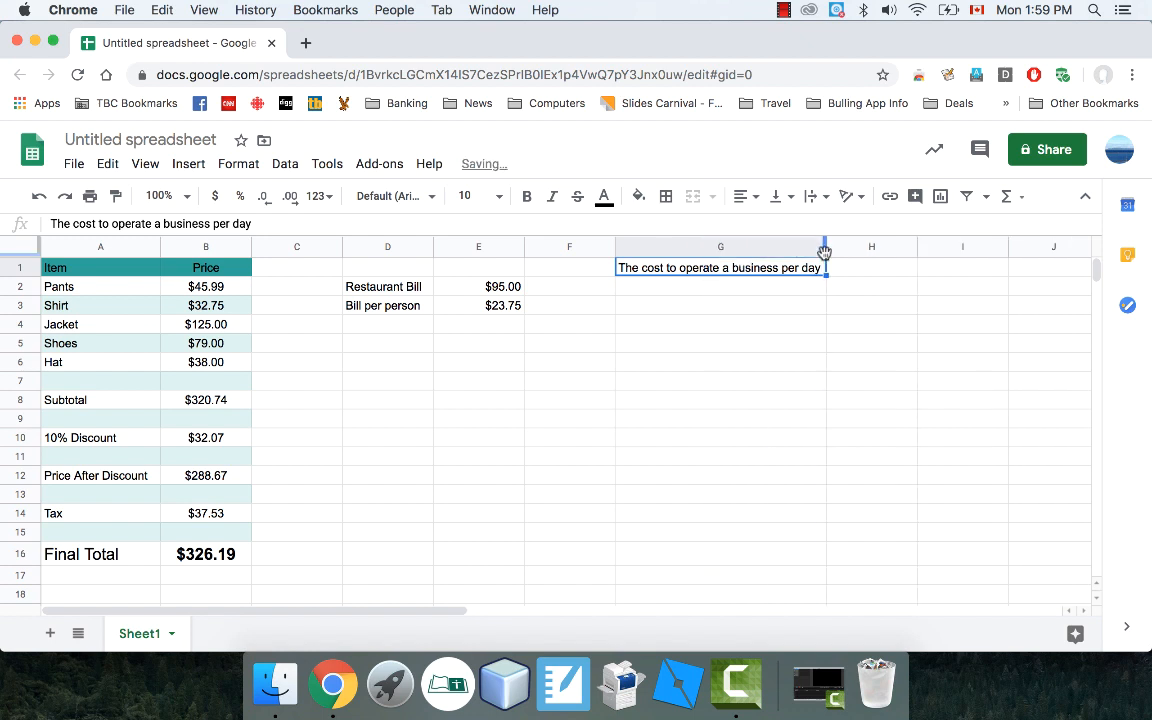
click(739, 324)
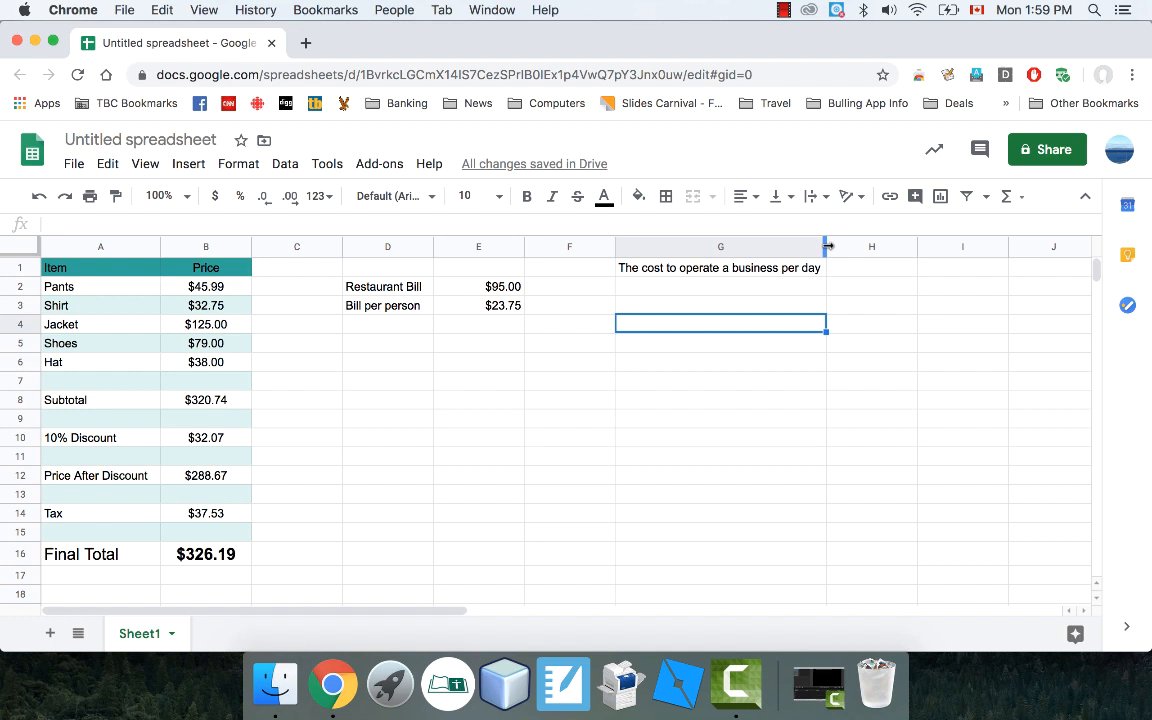
drag(826, 246, 717, 246)
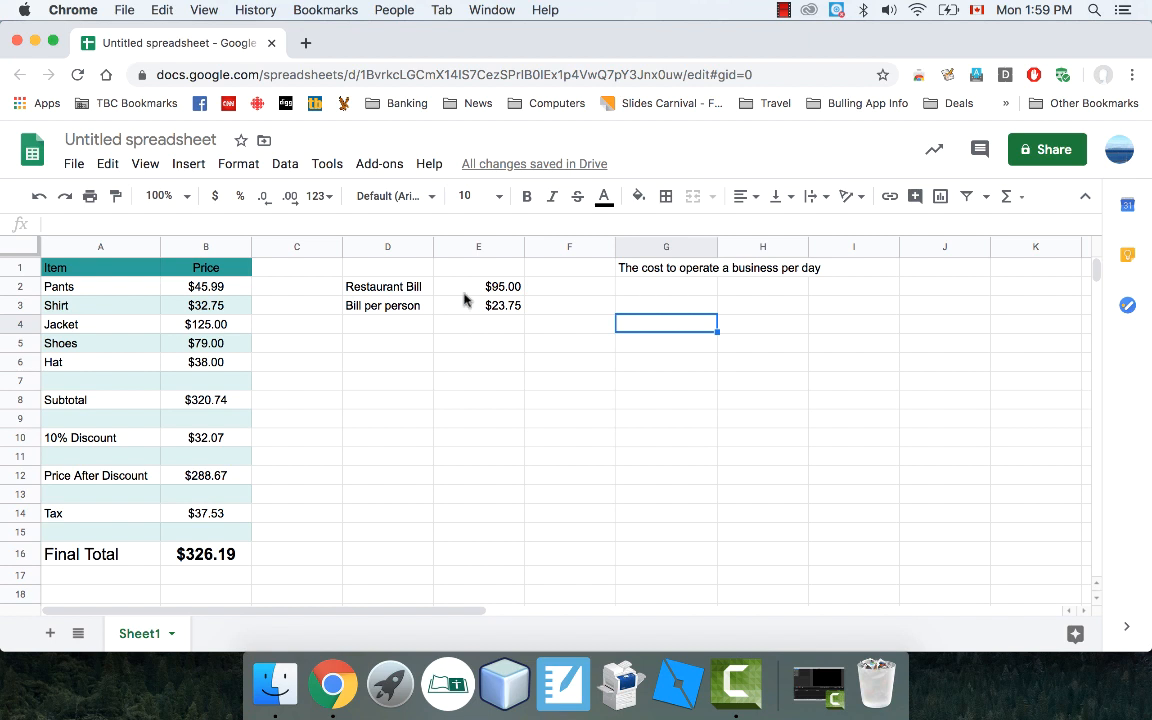
Set the text wrapping of cell G1 to Clip.
click(633, 272)
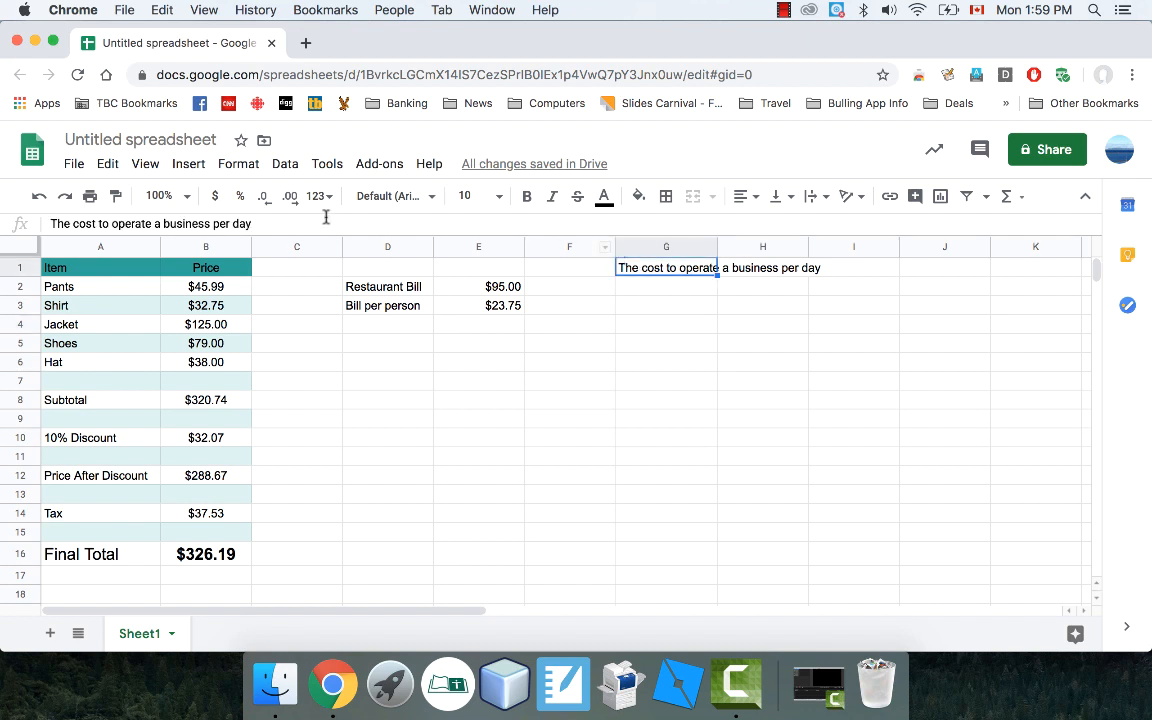
click(237, 164)
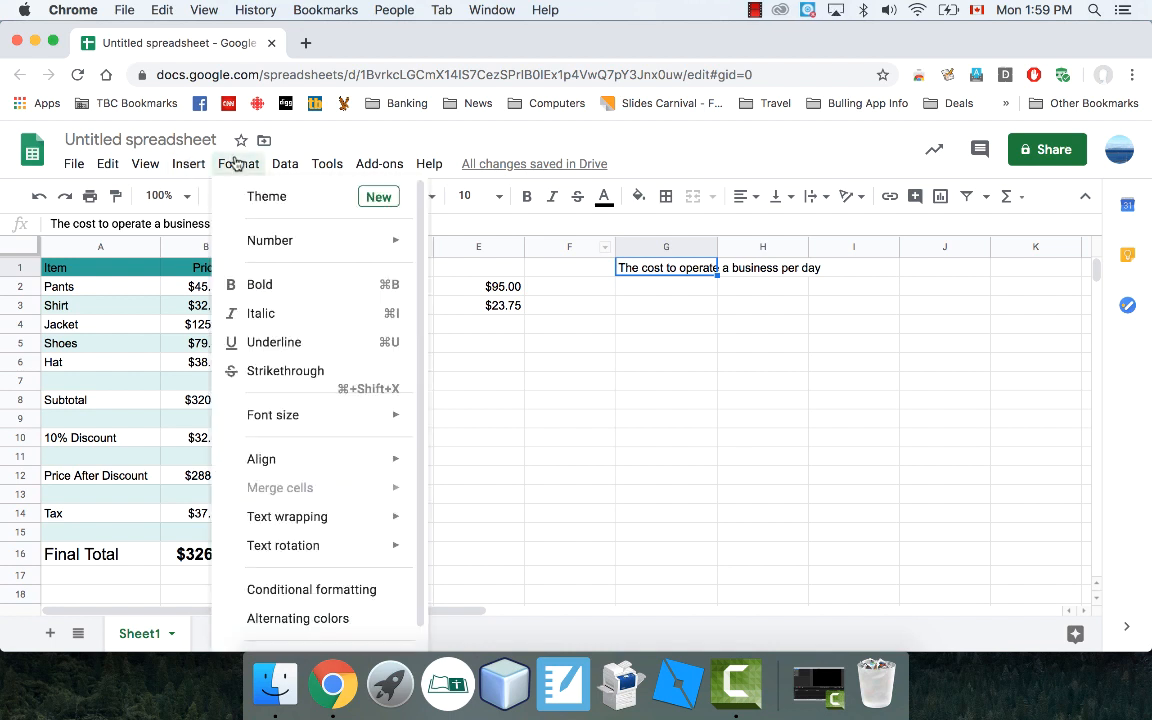
mouse_move(310, 516)
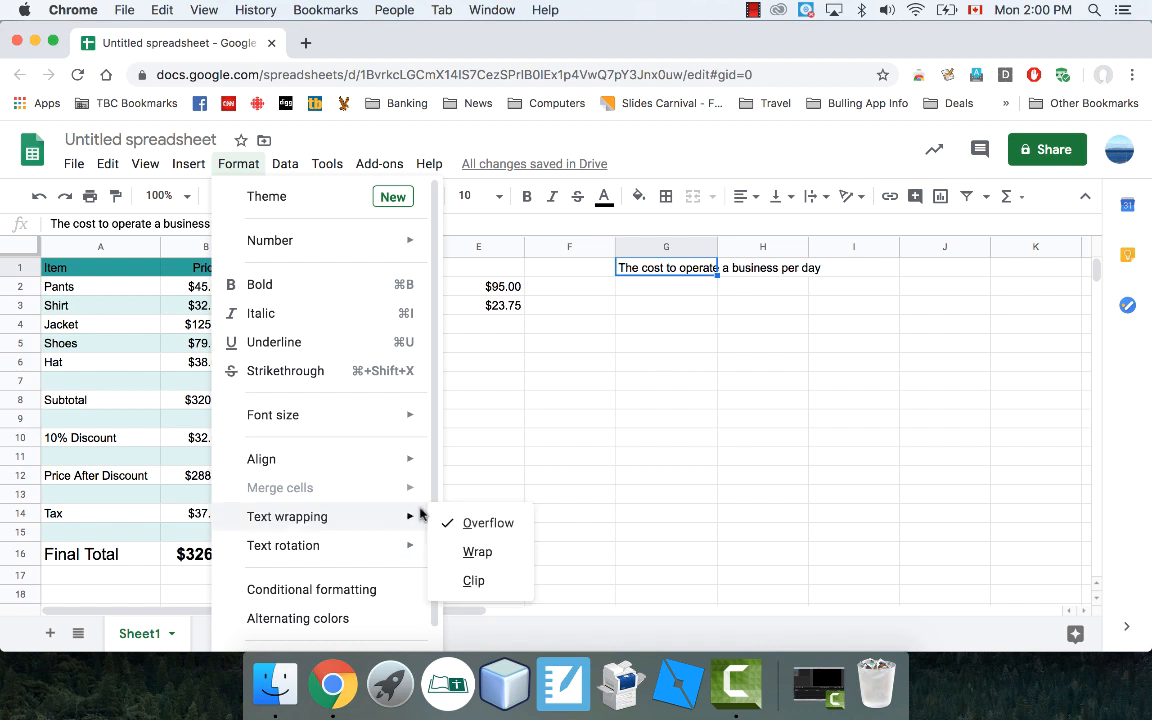
click(476, 579)
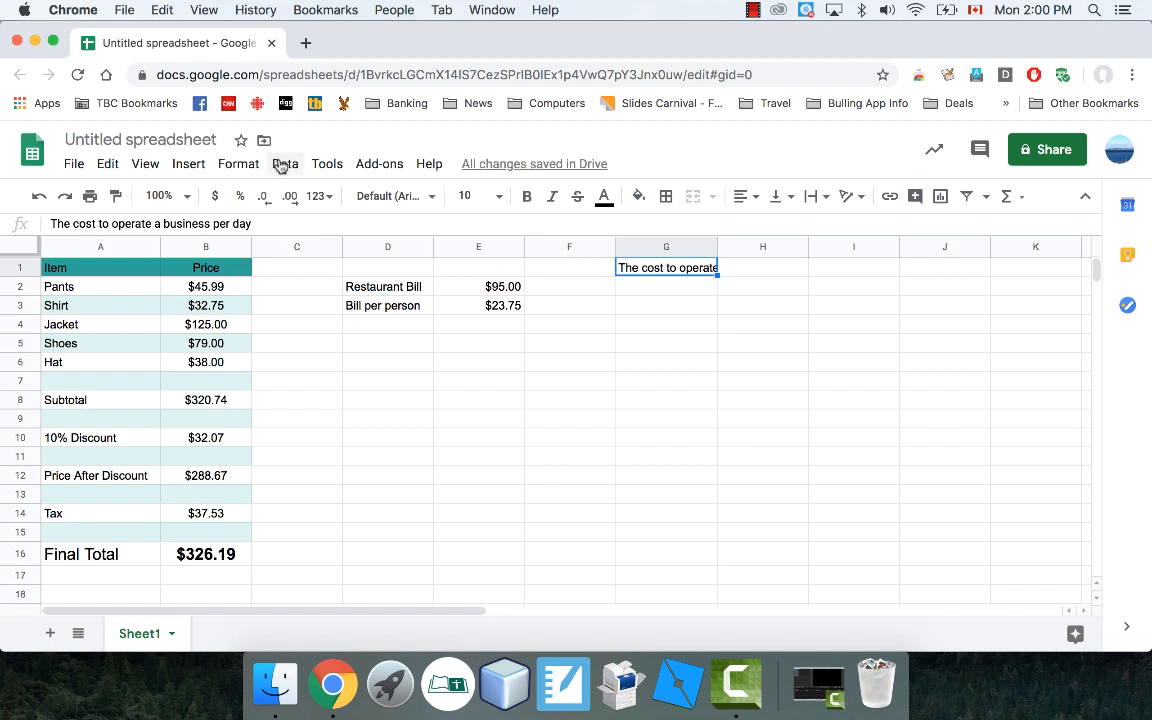
Set the text wrapping of cell G1 to Wrap.
click(248, 164)
mouse_move(380, 530)
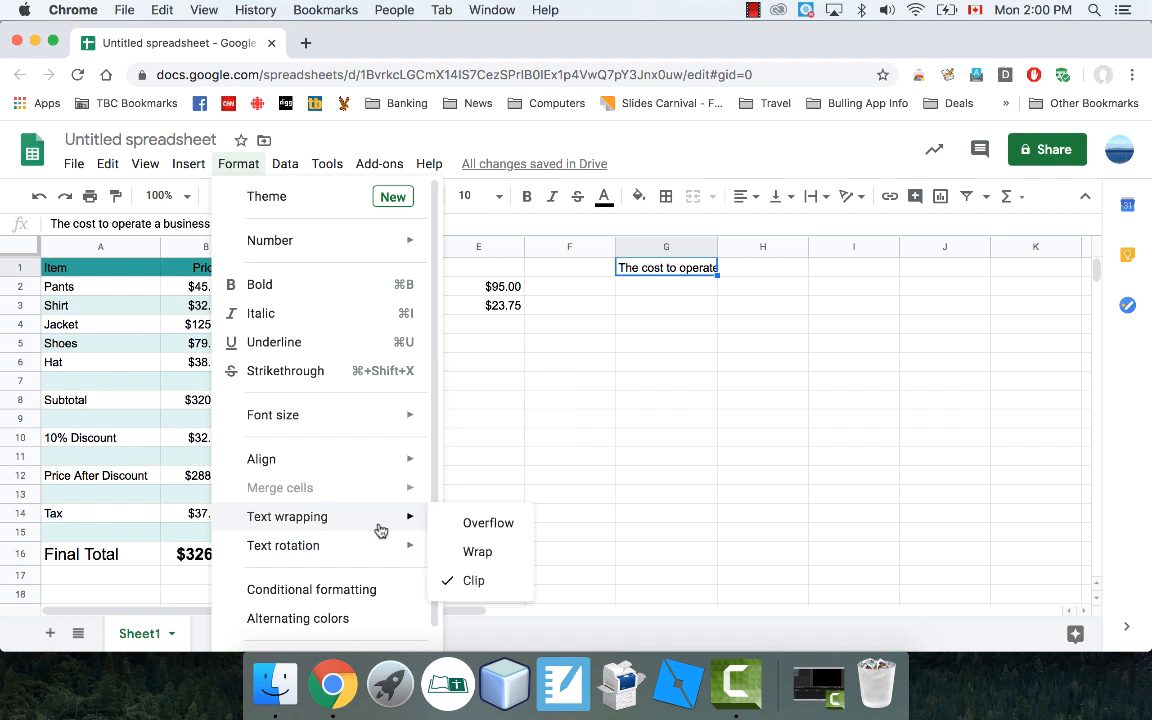
click(485, 553)
click(677, 396)
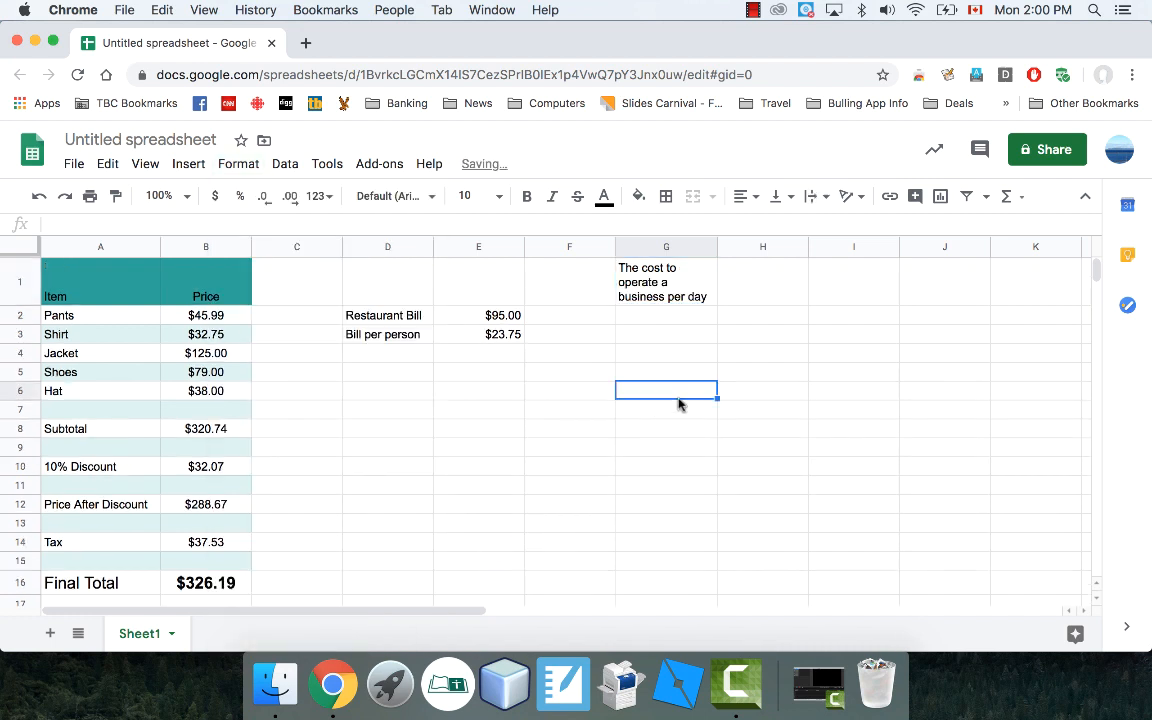
Set the text wrapping of the business cost text in cell G1 back to Overflow.
click(663, 286)
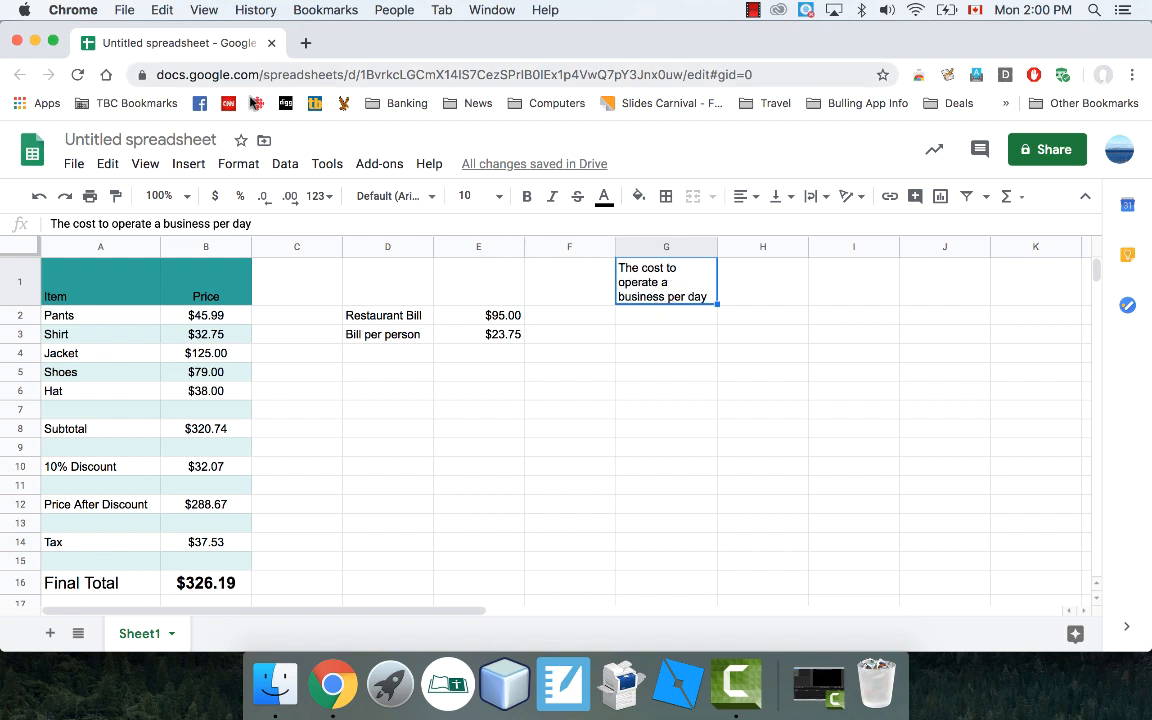
click(232, 163)
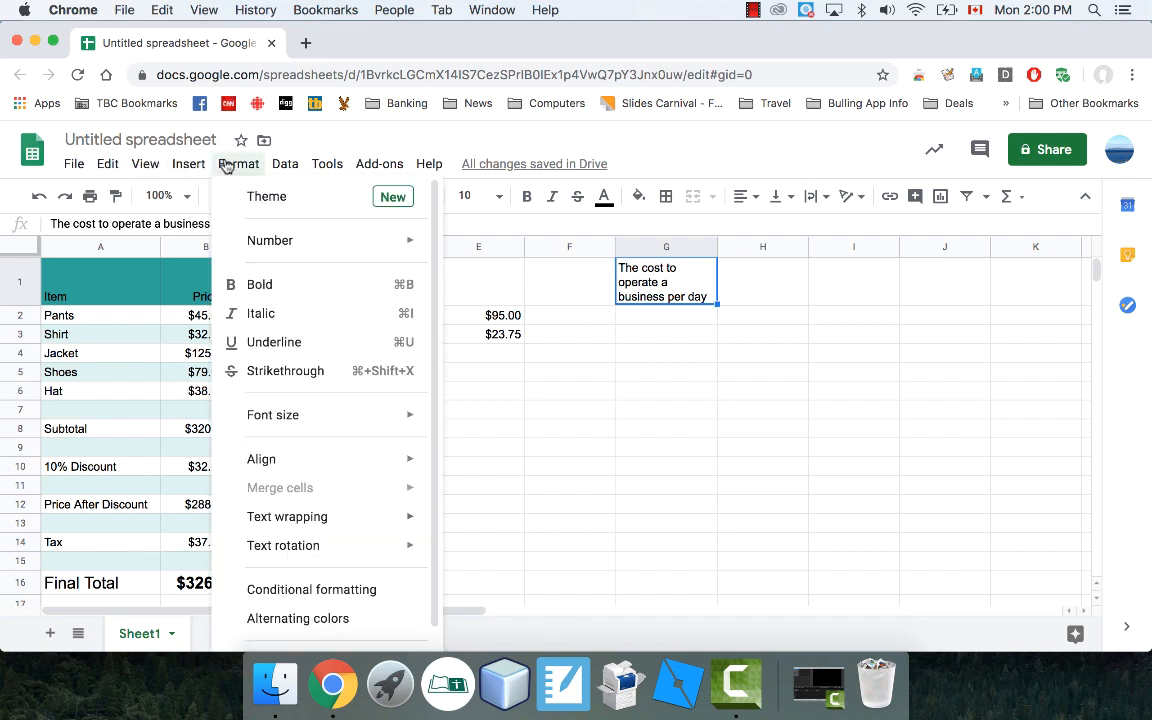
mouse_move(380, 519)
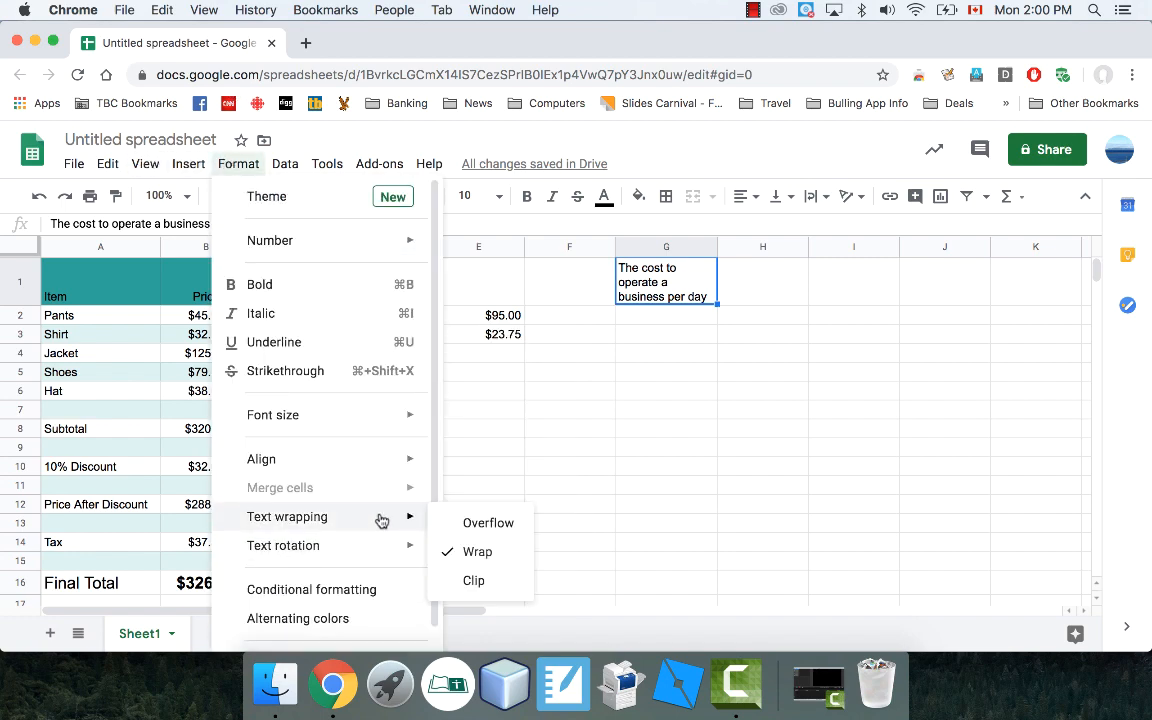
click(470, 521)
click(533, 438)
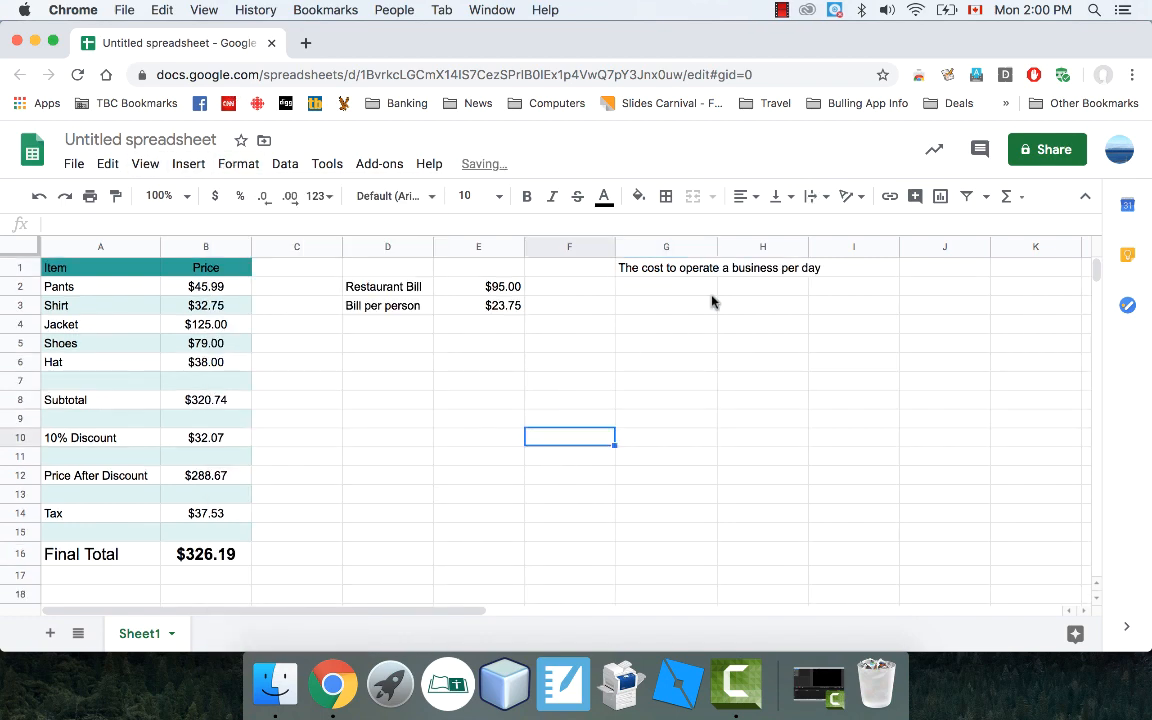
Merge cells G1 and H1, which hold the business cost text, into one cell with Merge all.
click(761, 267)
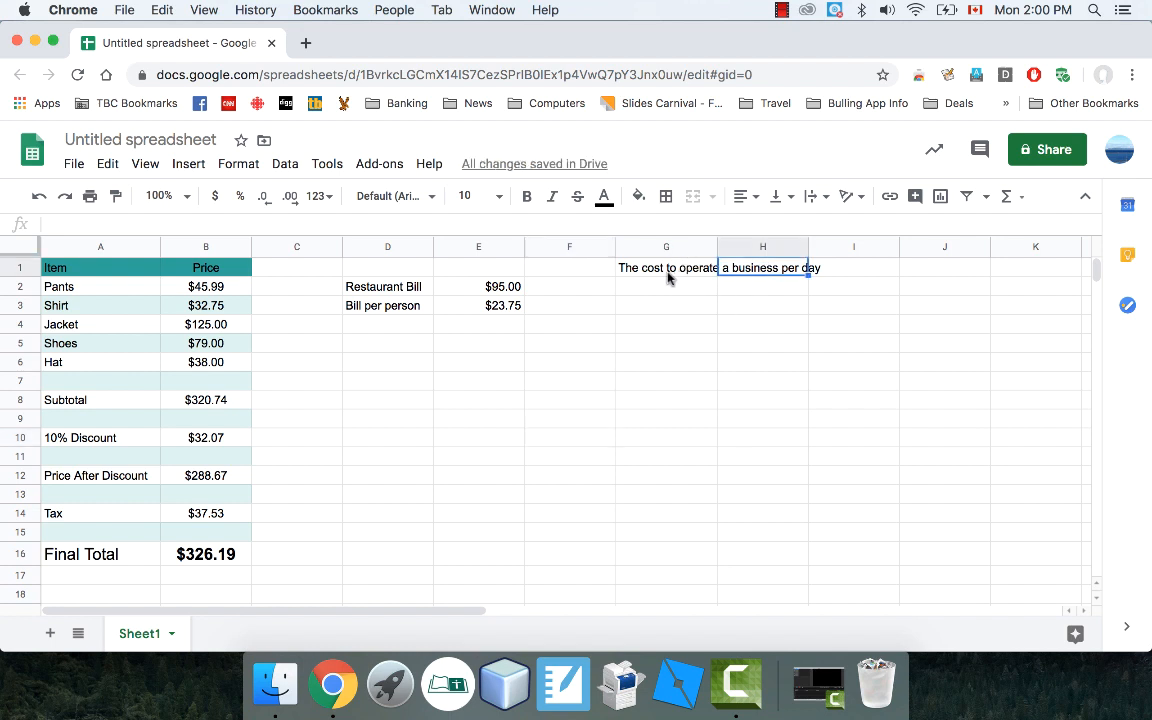
drag(667, 273, 753, 276)
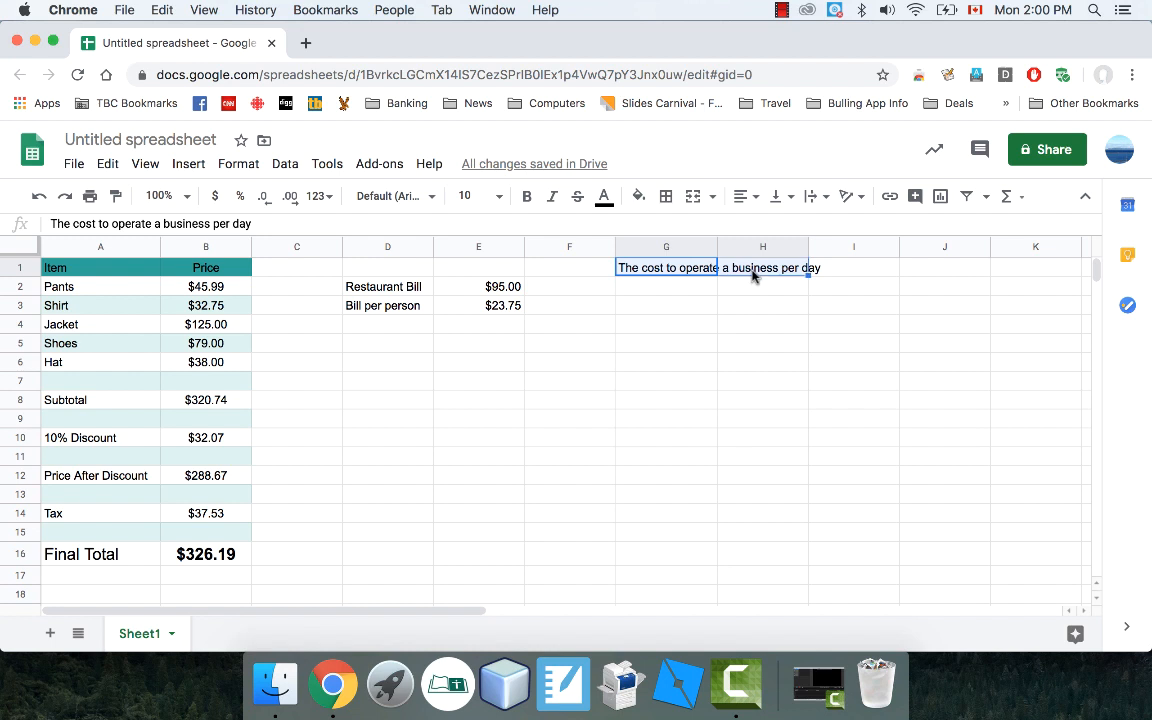
click(240, 166)
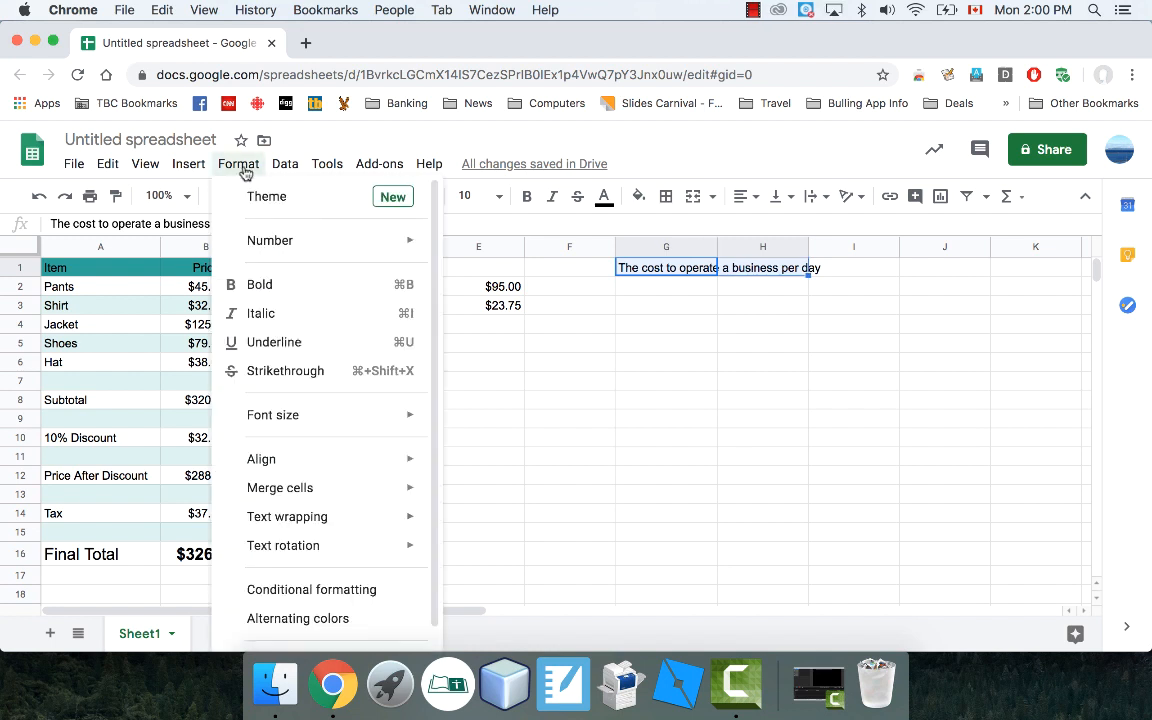
mouse_move(356, 489)
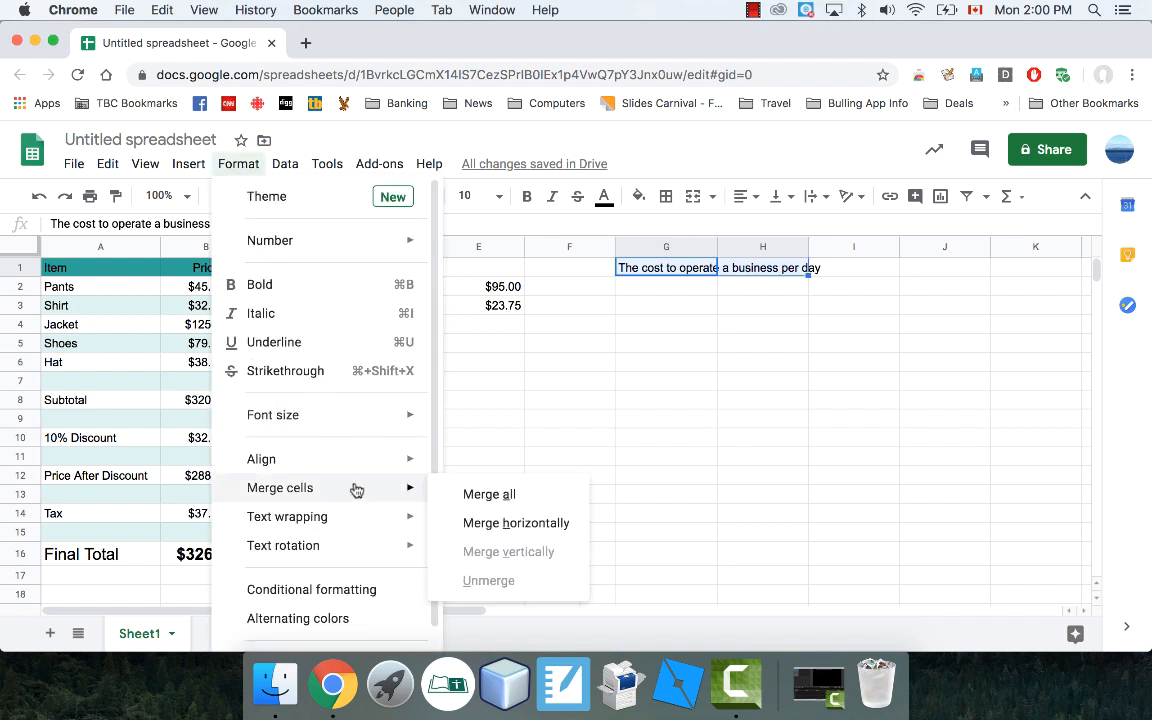
click(516, 495)
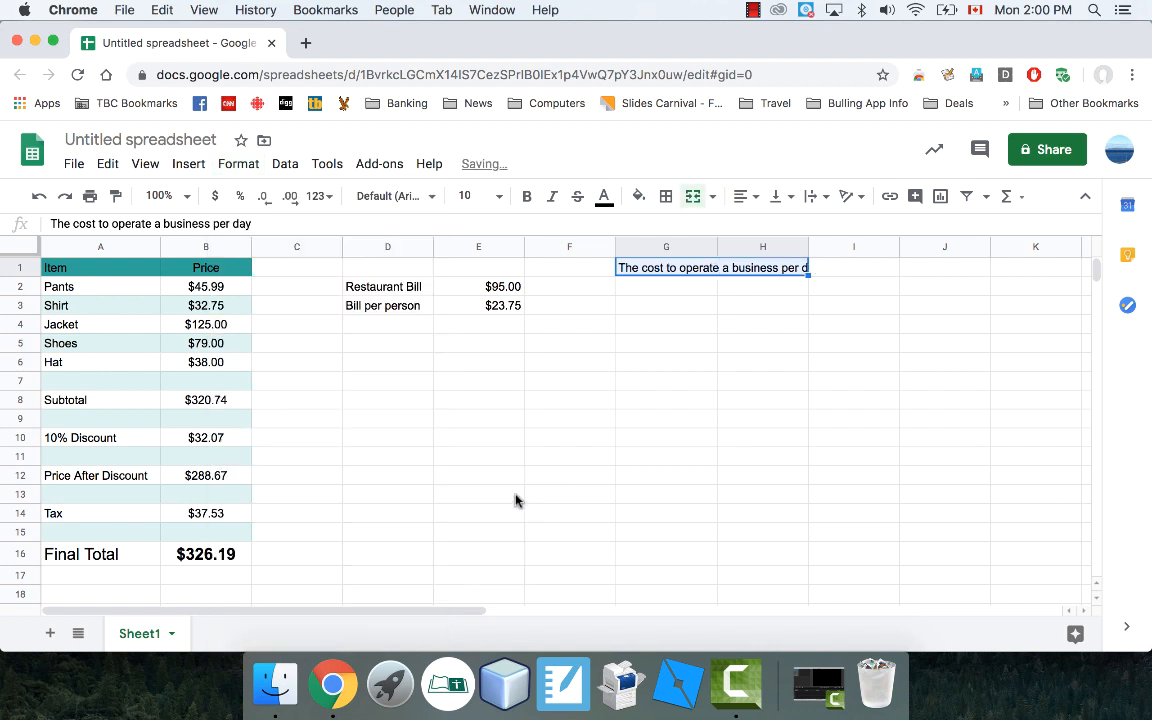
click(633, 417)
click(733, 270)
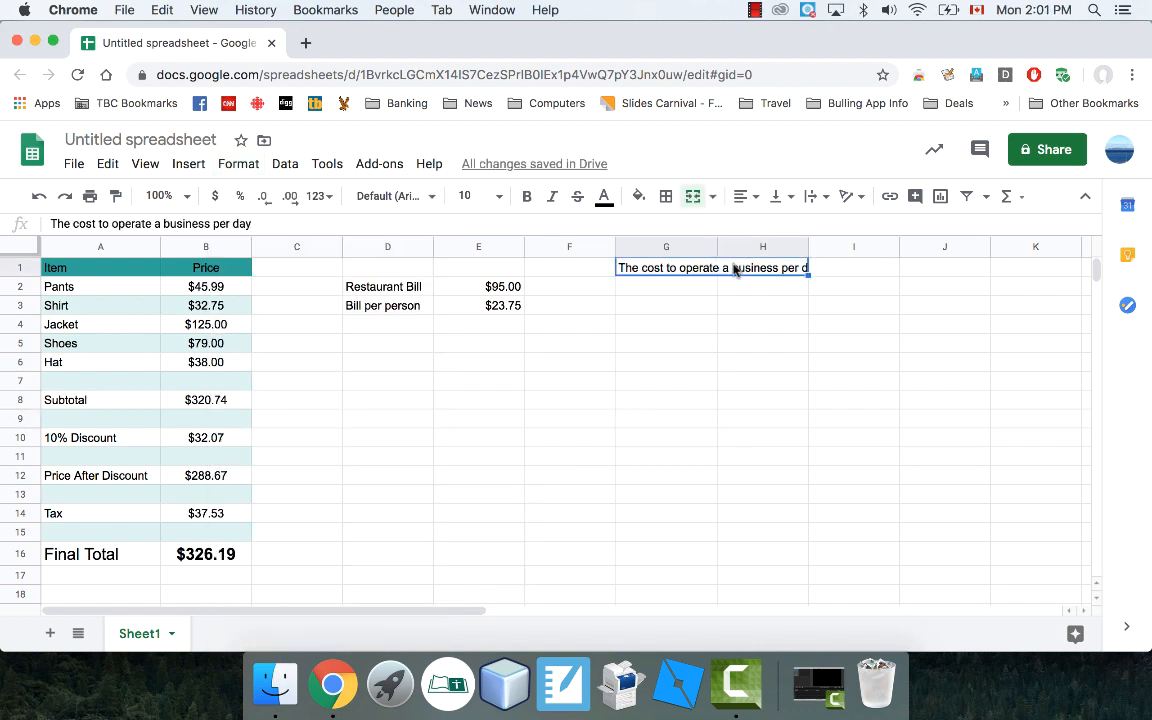
click(684, 288)
click(755, 289)
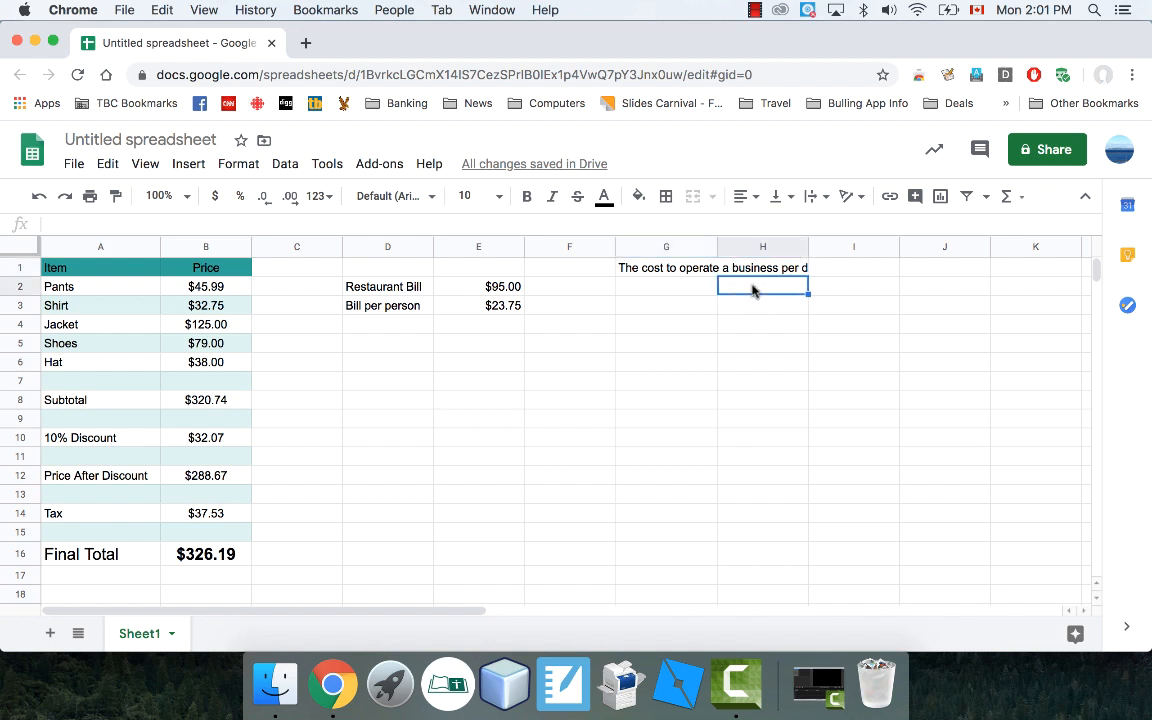
Set the text wrapping of the merged cell G1:H1 to Wrap.
click(740, 268)
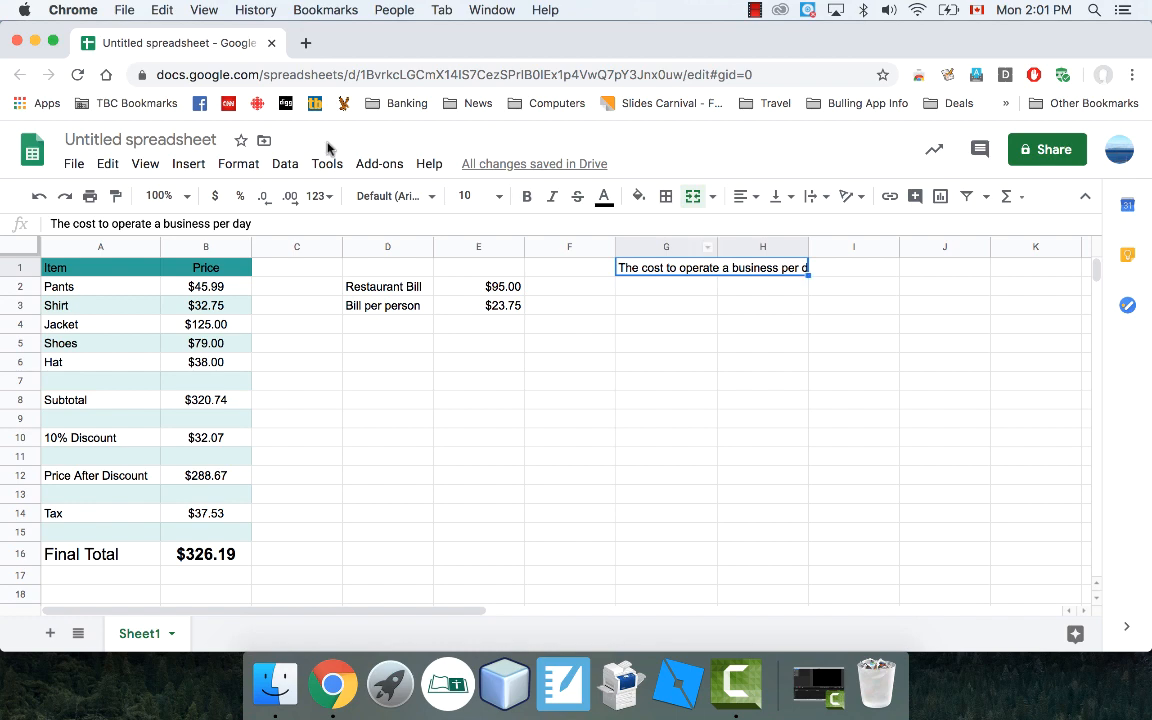
click(236, 165)
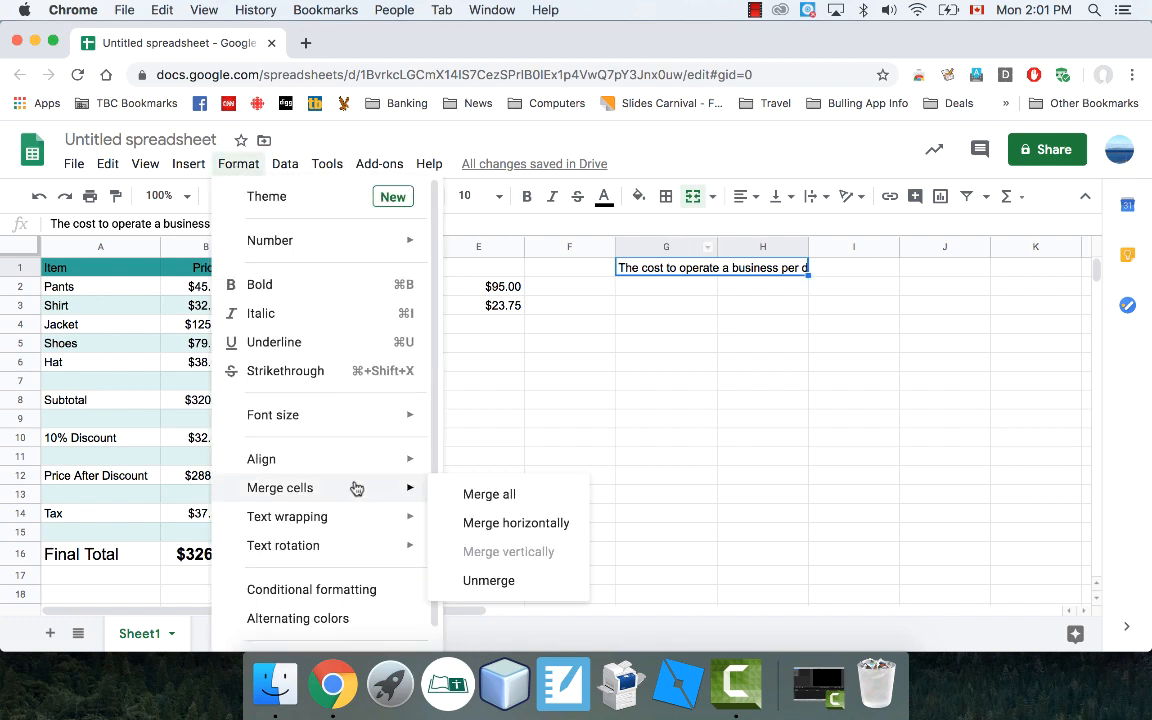
mouse_move(425, 520)
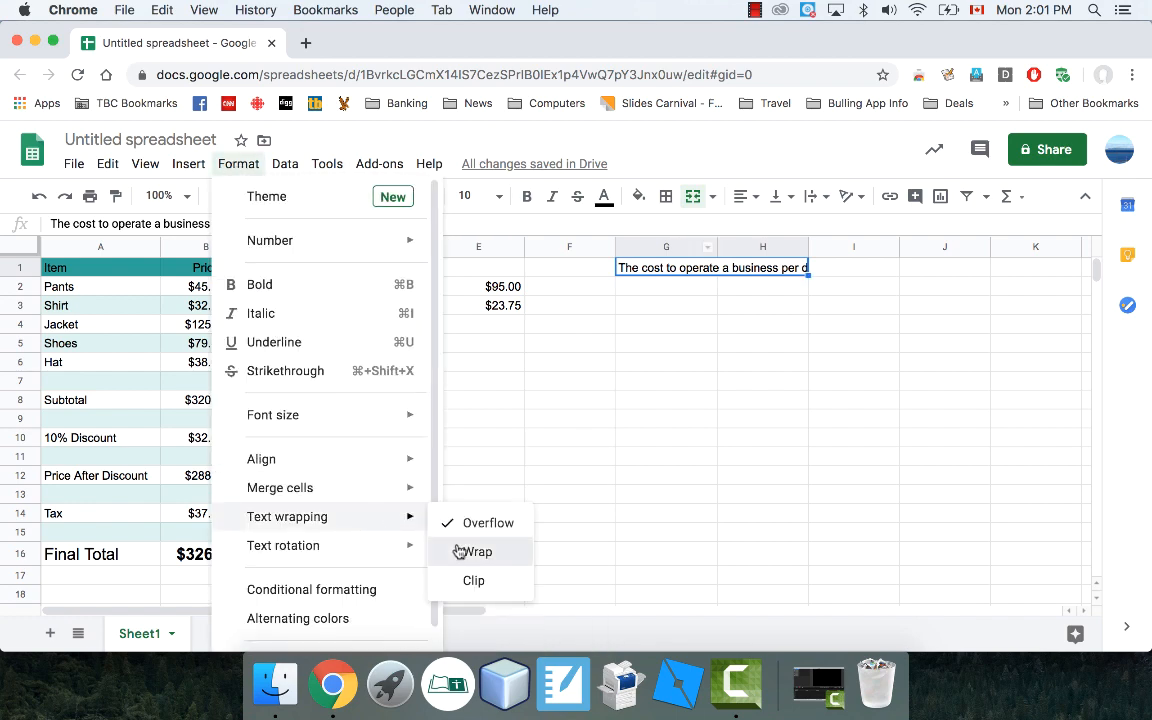
click(463, 550)
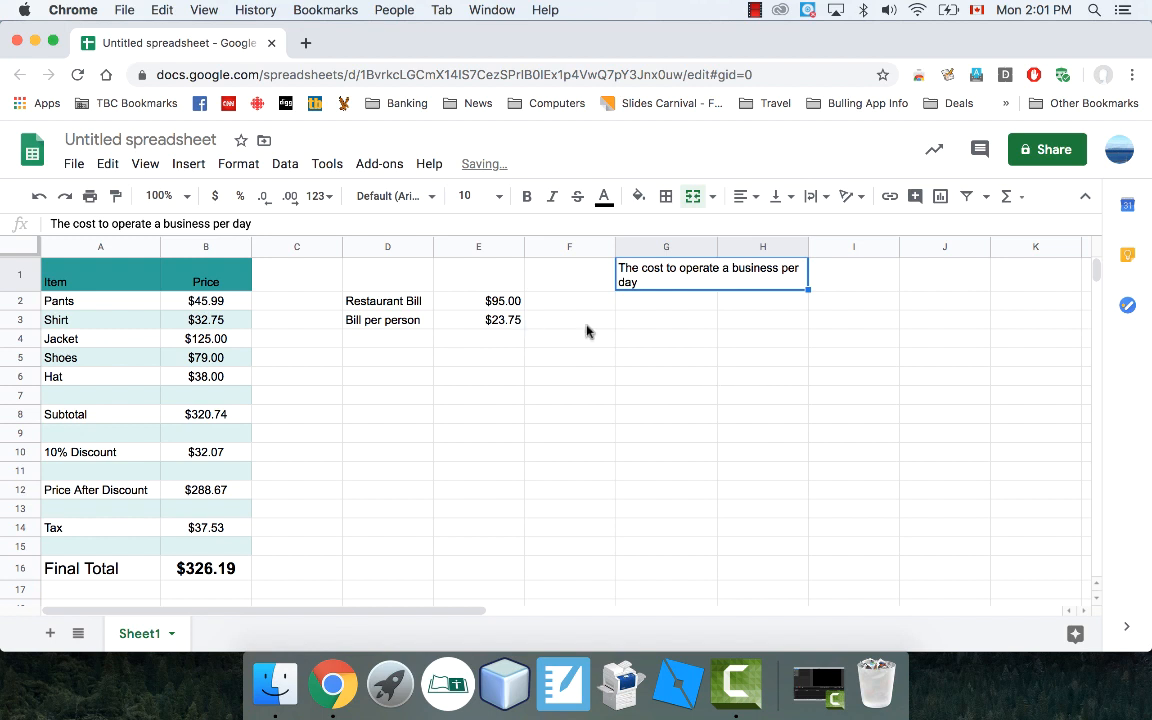
Center the business cost text horizontally in the merged cell G1:H1.
click(745, 196)
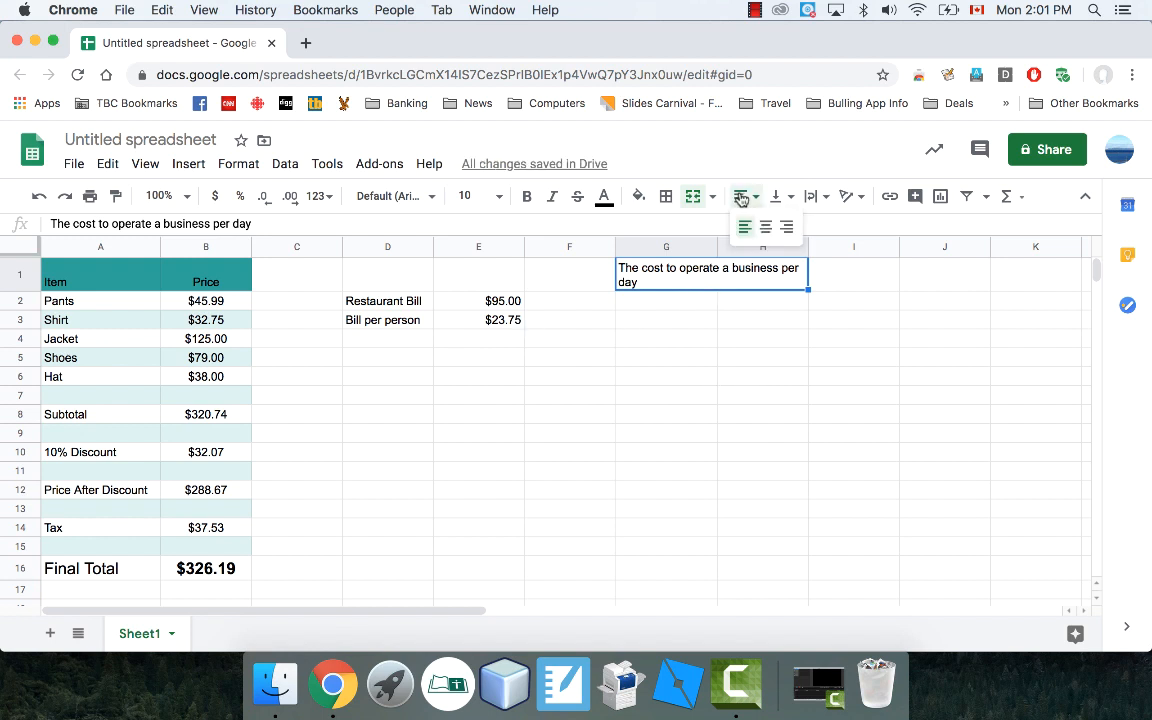
click(766, 224)
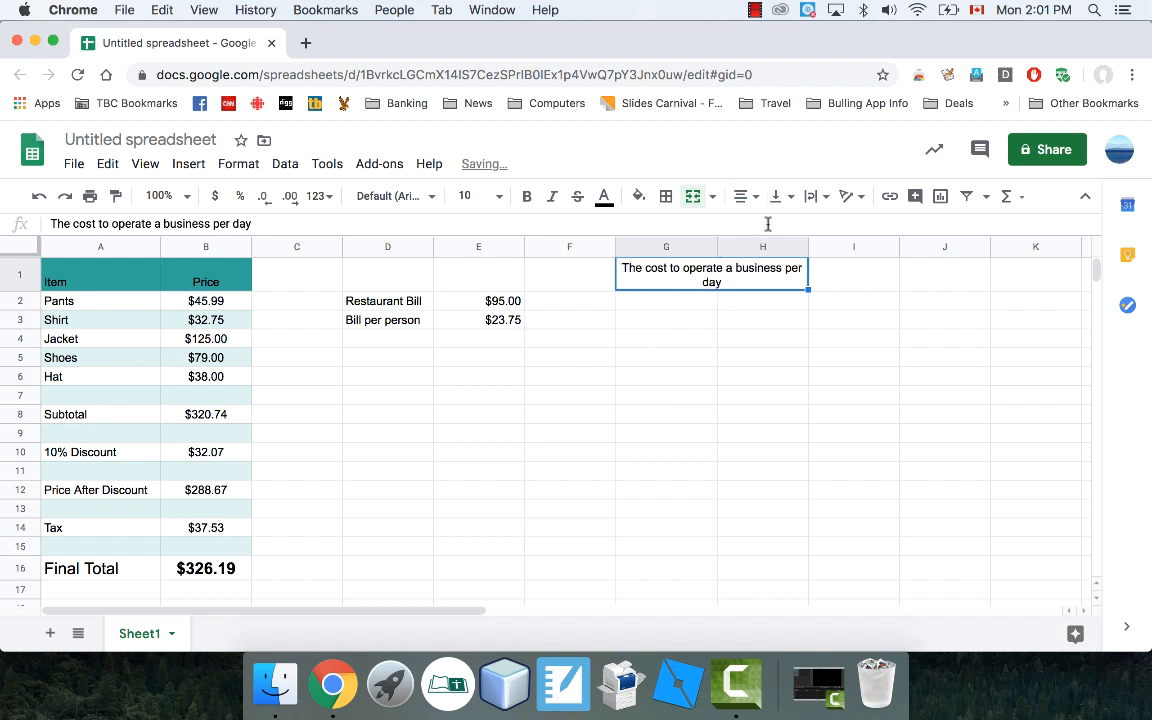
click(674, 357)
click(655, 268)
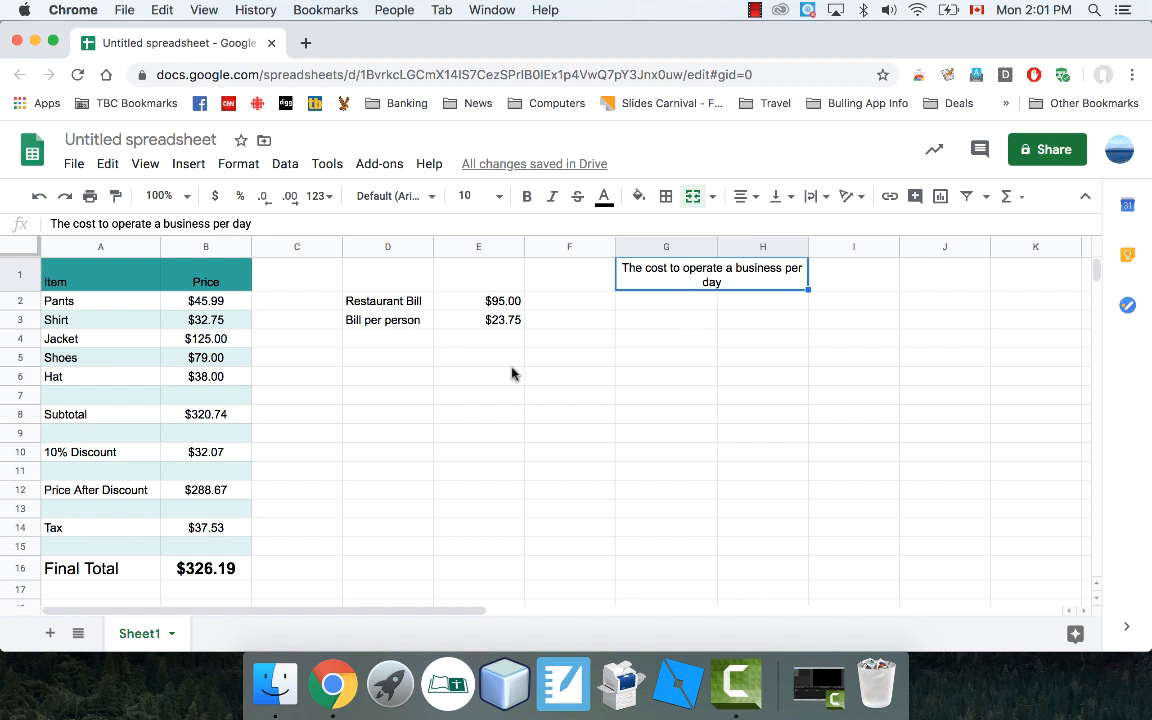
click(496, 309)
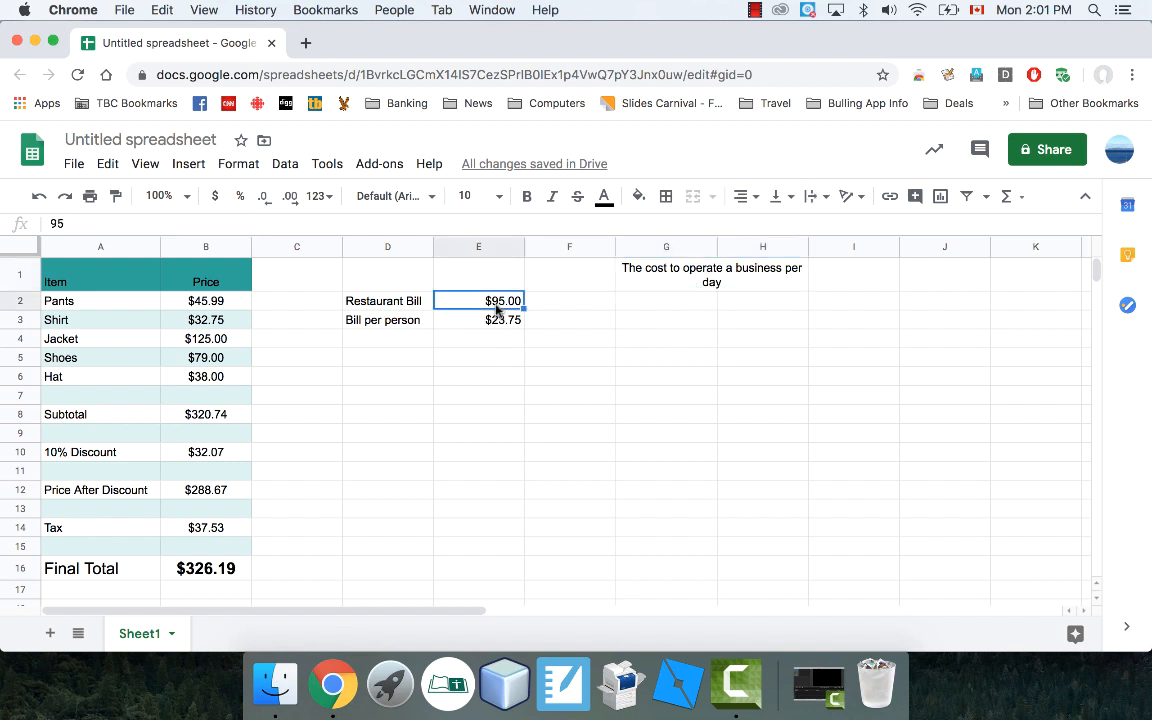
click(494, 330)
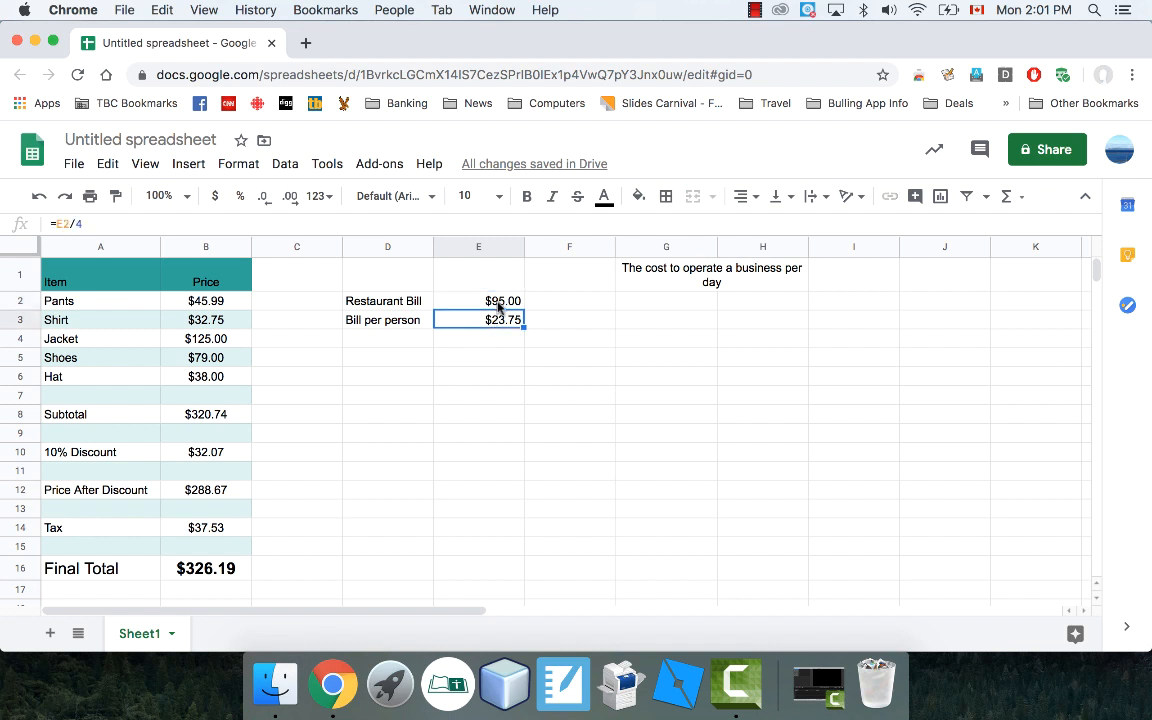
click(673, 284)
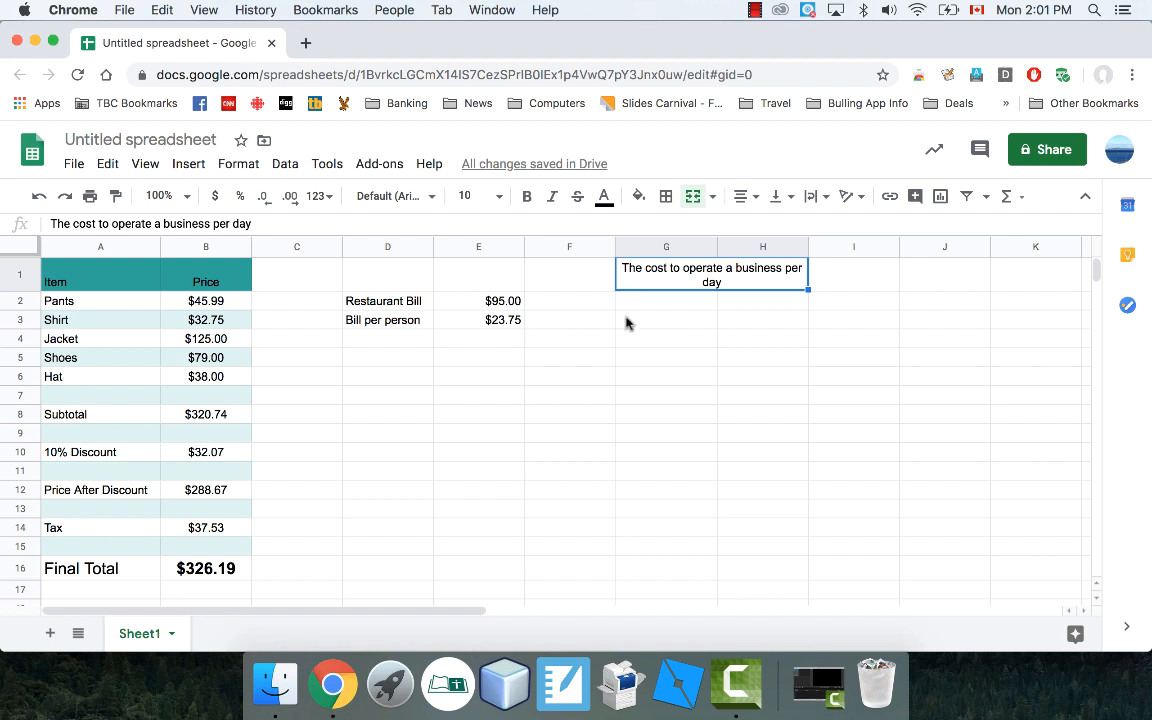
Enter the values 6, 7 and 8 in cells E7, E8 and E9.
click(458, 398)
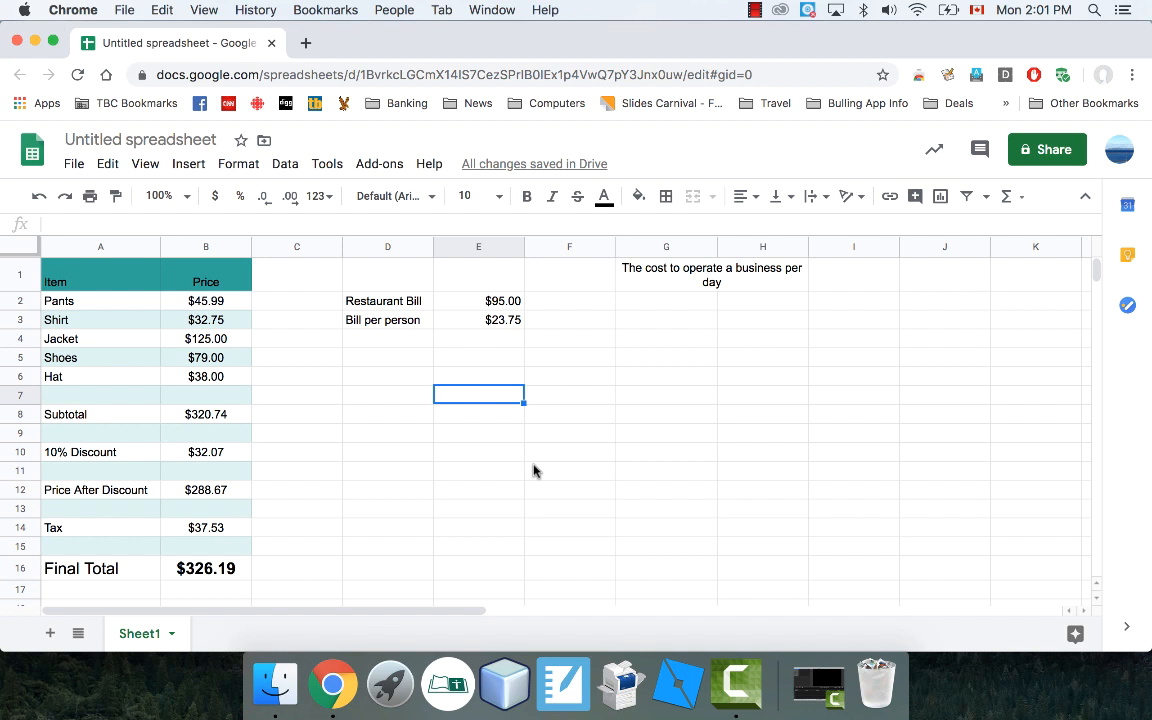
text(6)
key(Return)
text(7)
key(Return)
text(8)
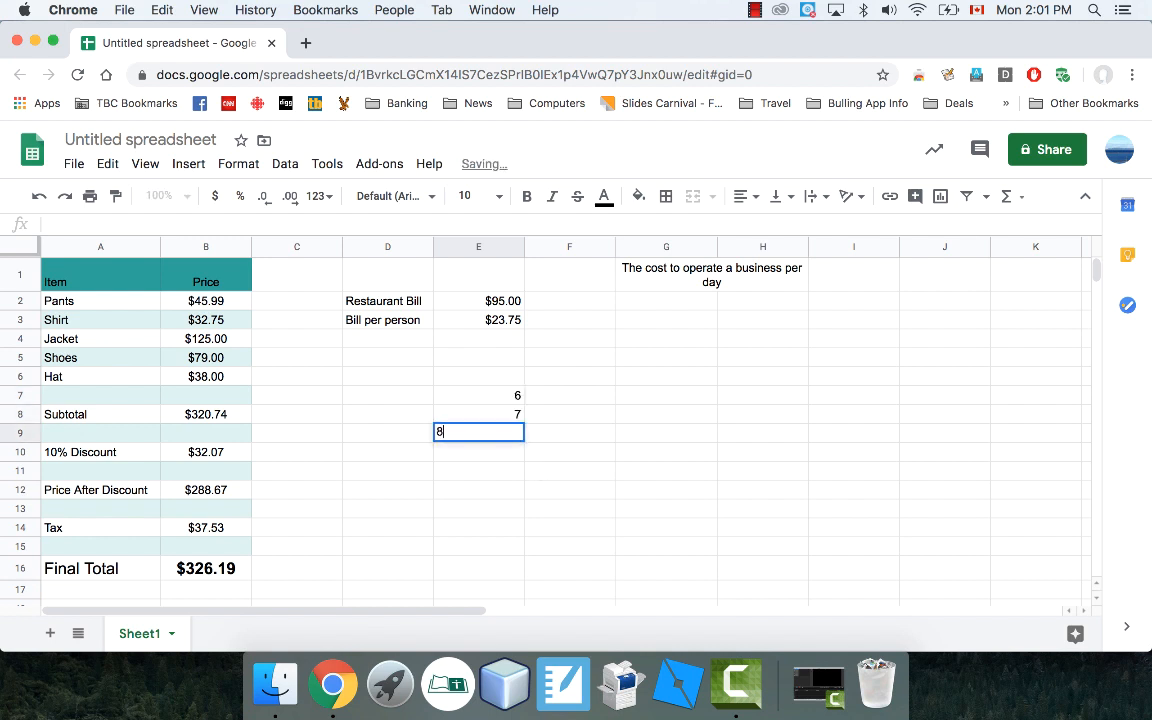
key(Return)
Merge cells E7 and F7 into one cell with Merge all.
drag(500, 395, 555, 393)
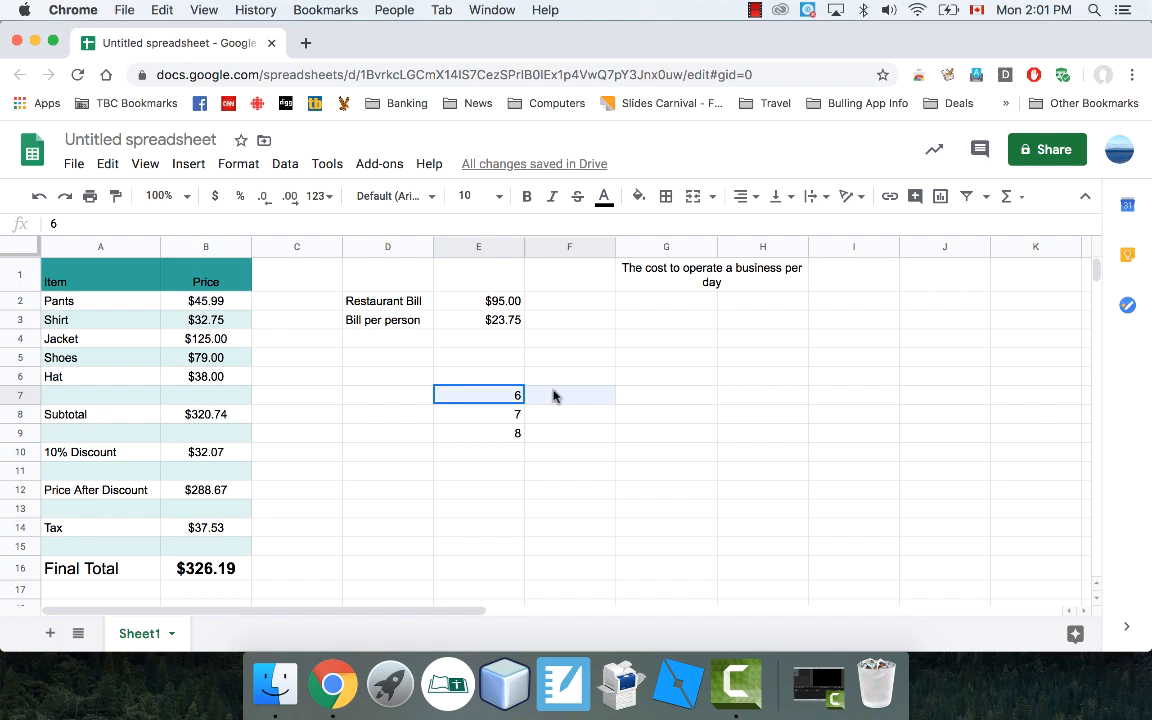
click(240, 166)
mouse_move(372, 483)
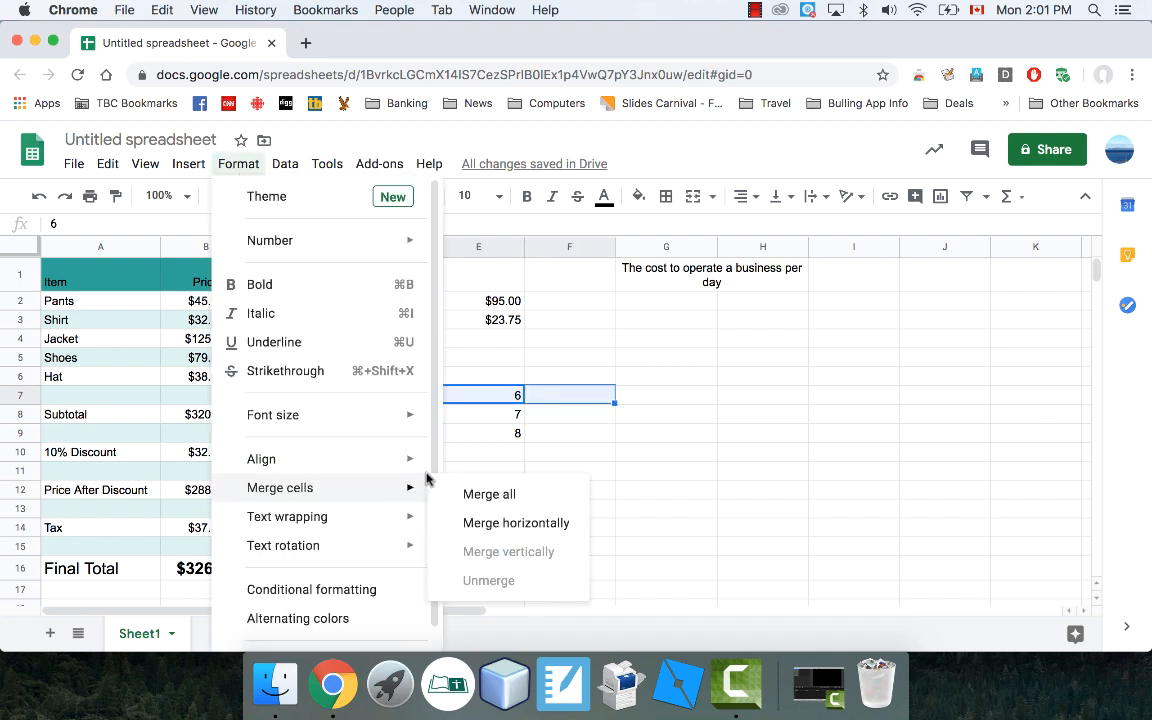
click(476, 493)
Merge E8 with F8 and E9 with F9, each row as its own merged cell, using Merge all.
drag(493, 420, 548, 417)
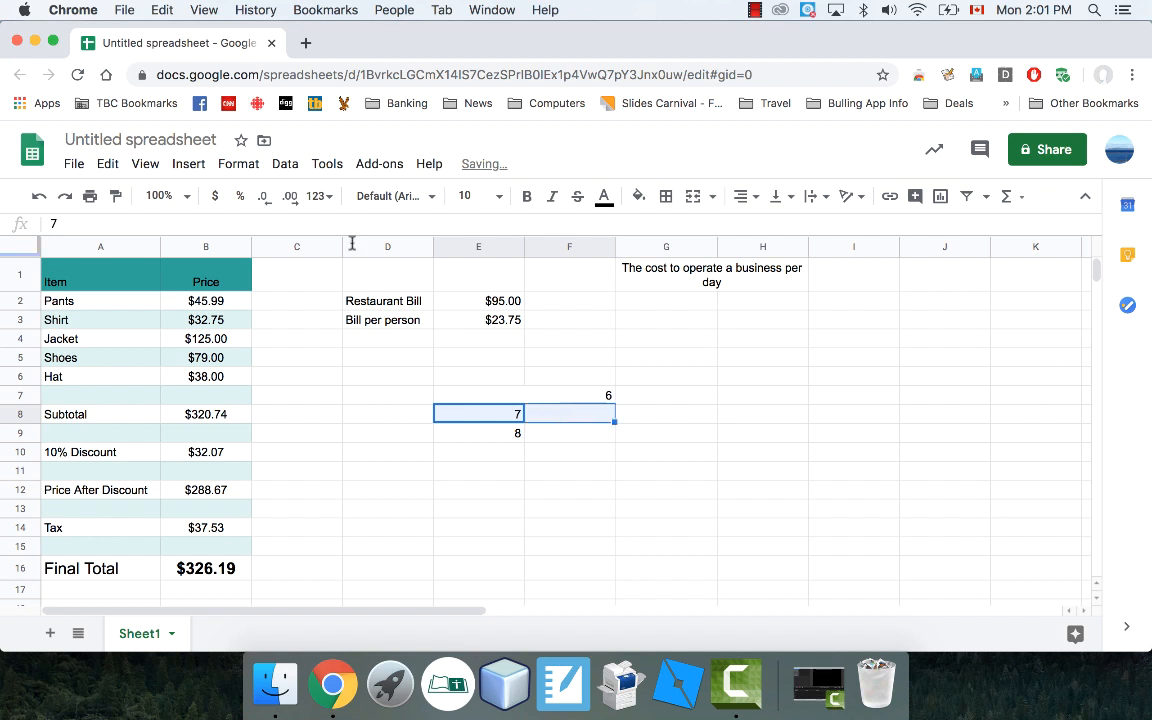
click(240, 165)
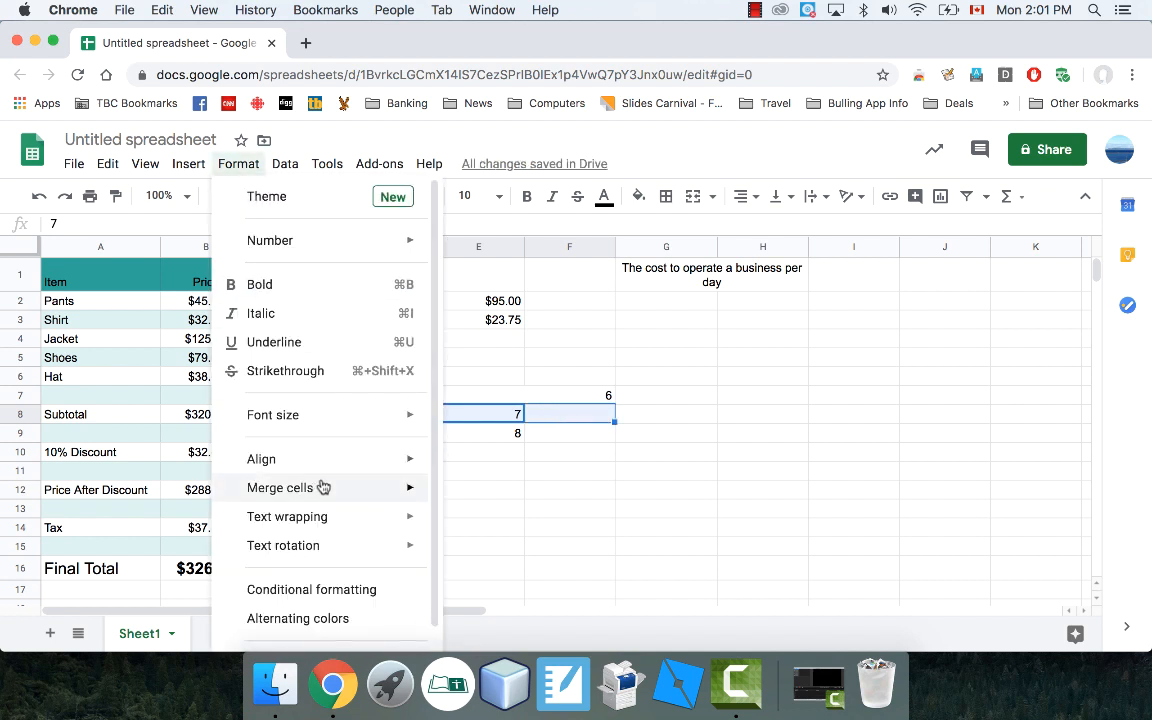
mouse_move(321, 487)
click(457, 499)
drag(470, 432, 571, 437)
click(238, 164)
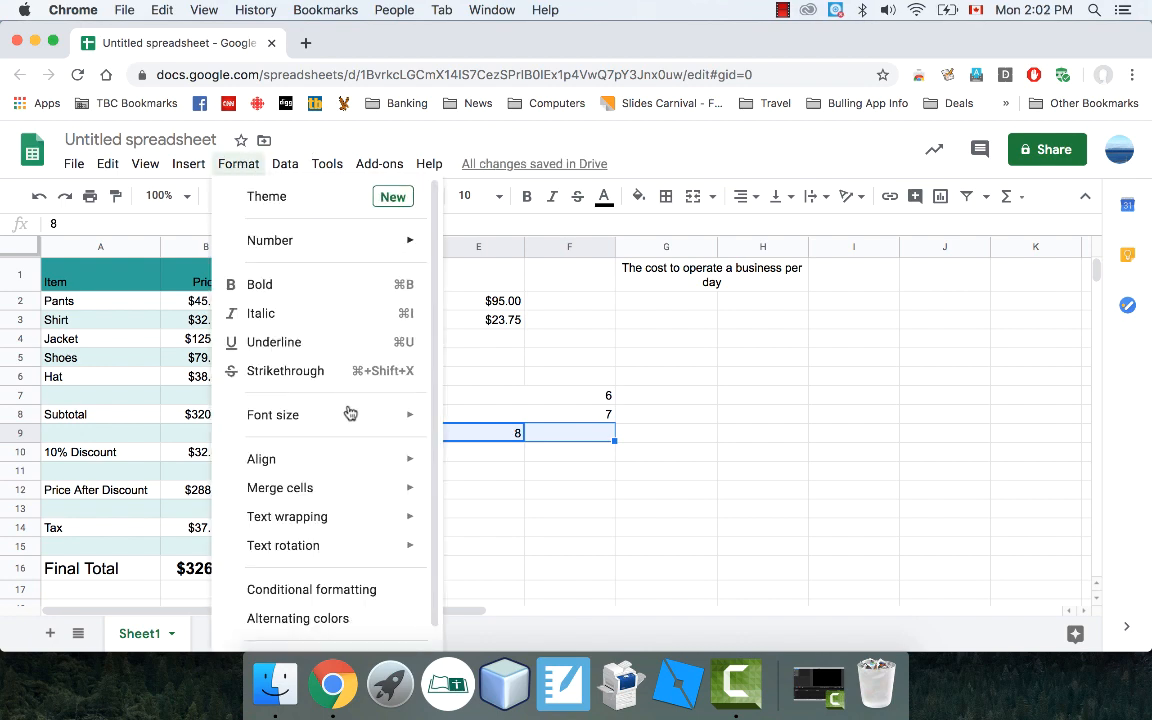
mouse_move(347, 490)
click(460, 497)
click(520, 478)
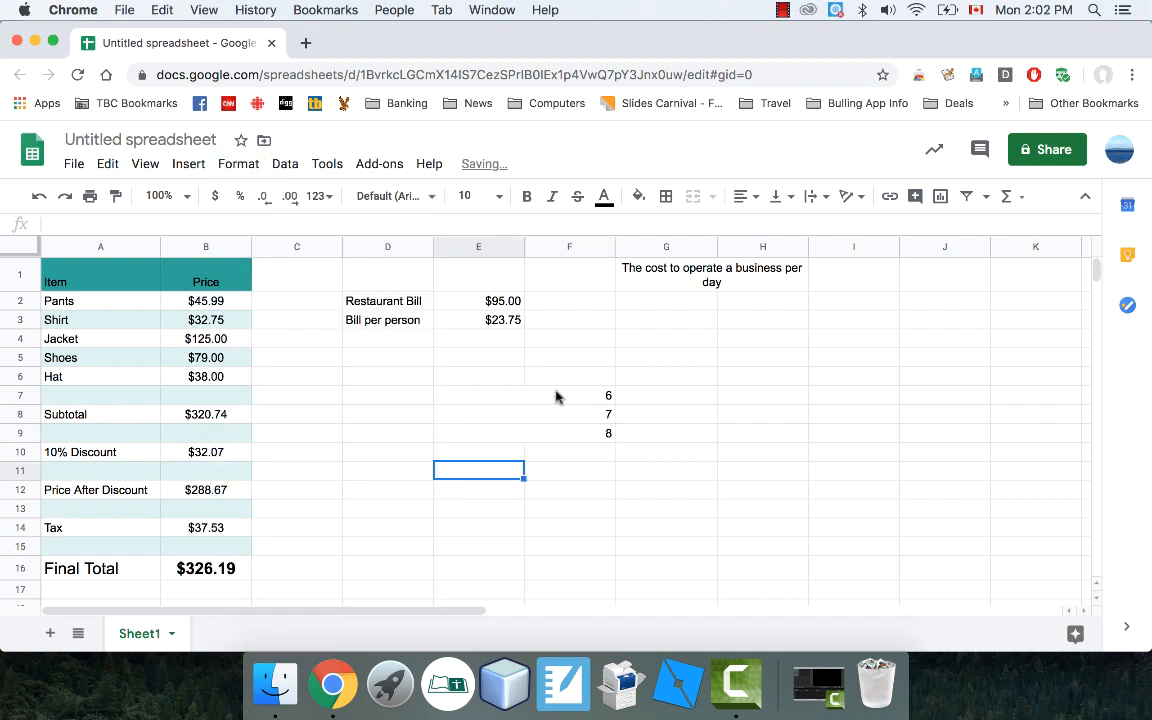
click(556, 396)
click(501, 416)
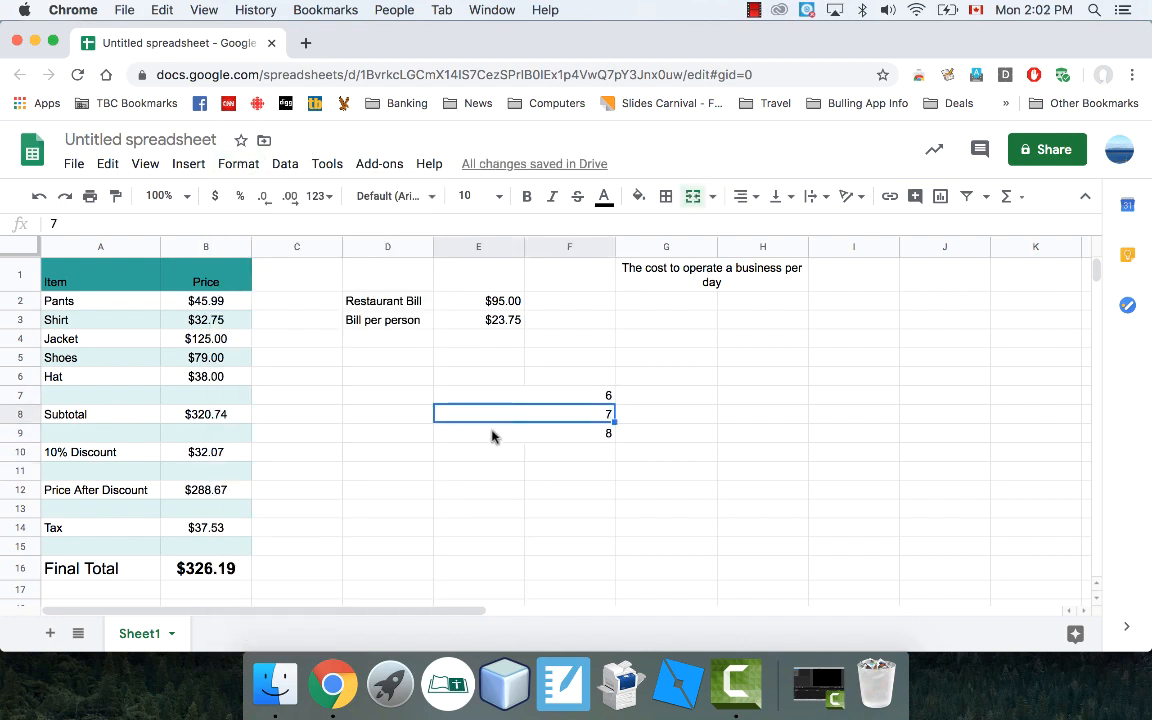
click(492, 436)
click(500, 398)
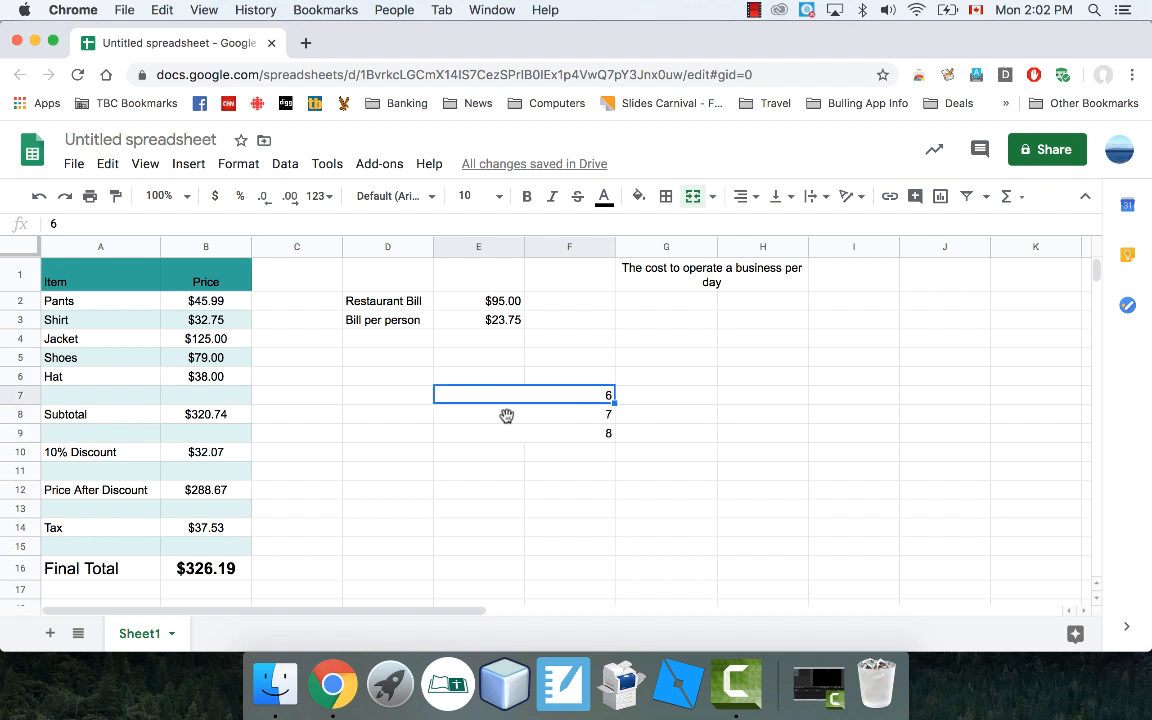
click(494, 300)
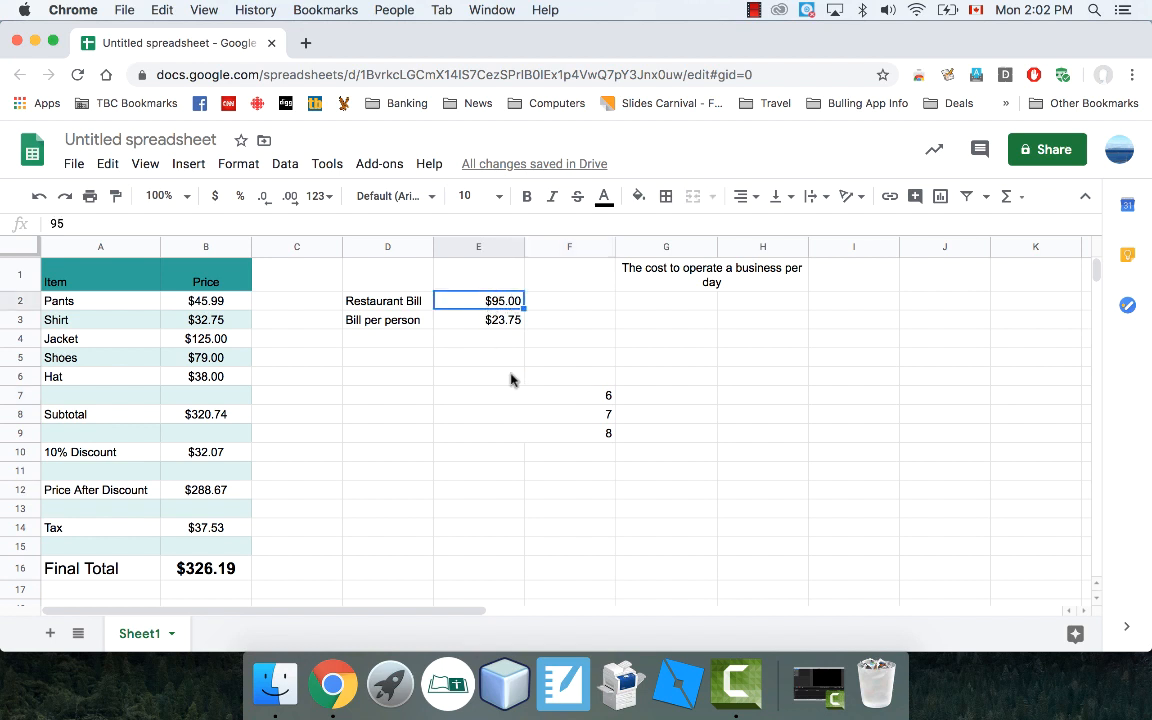
click(514, 398)
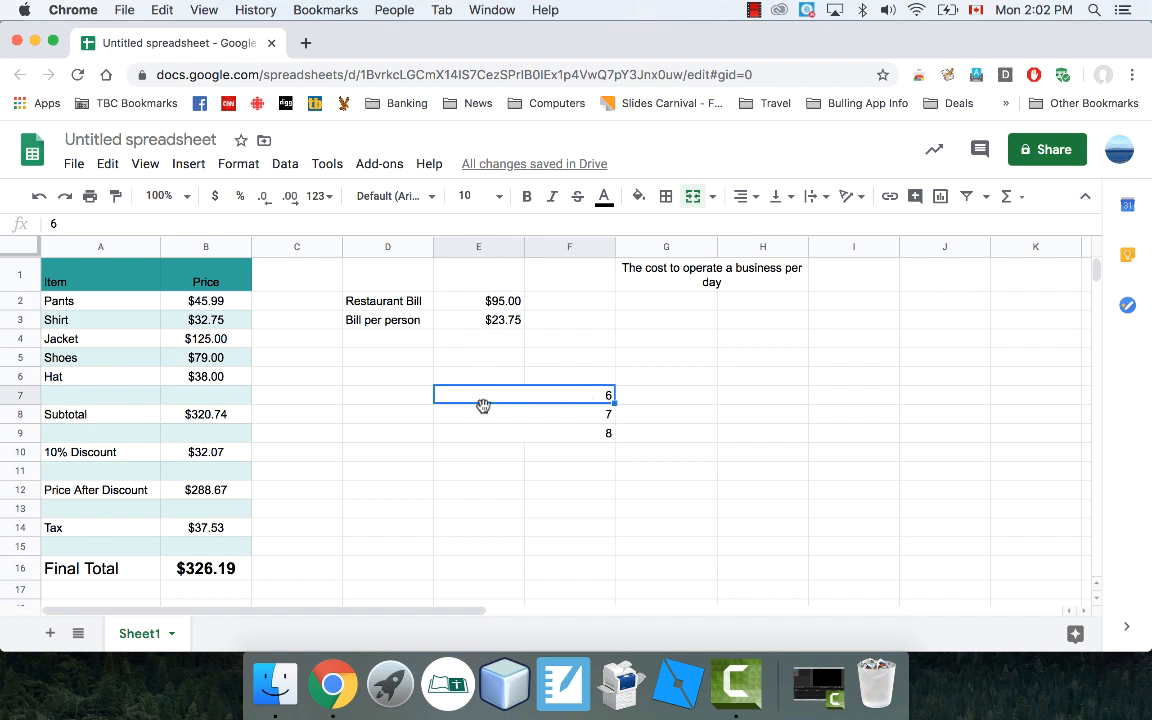
Enter the formula =E7*2 in cell E11 to try a calculation on the merged cell, and delete it again.
click(494, 472)
text(=)
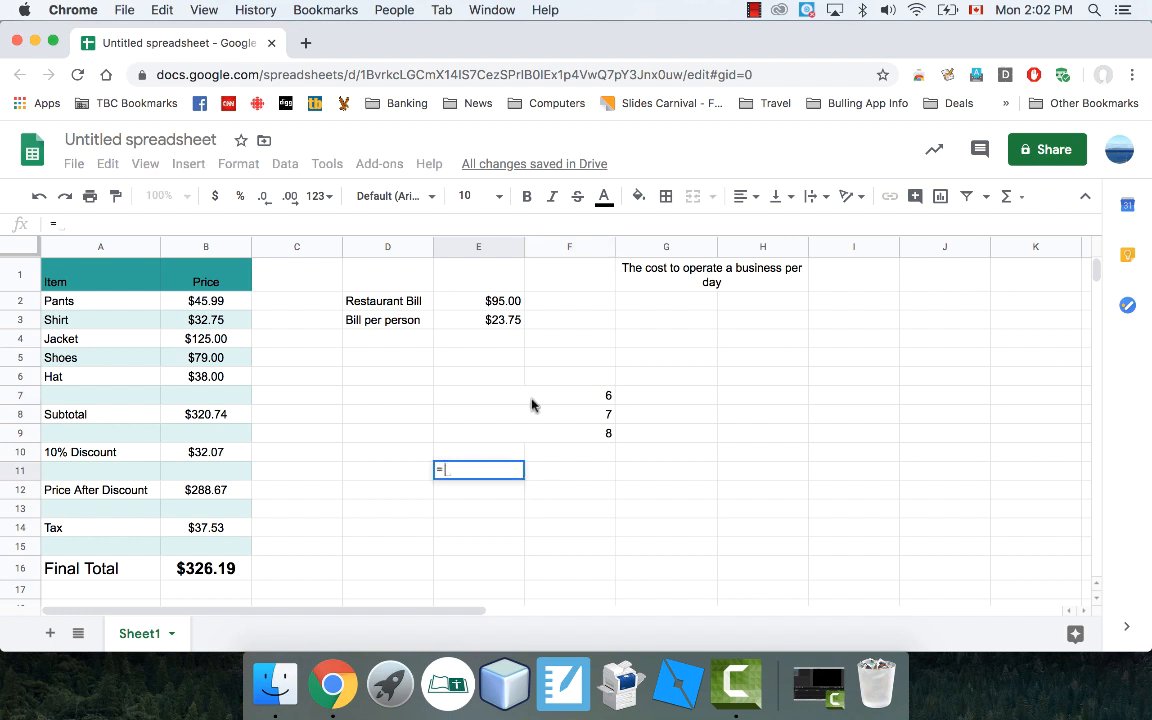
click(500, 396)
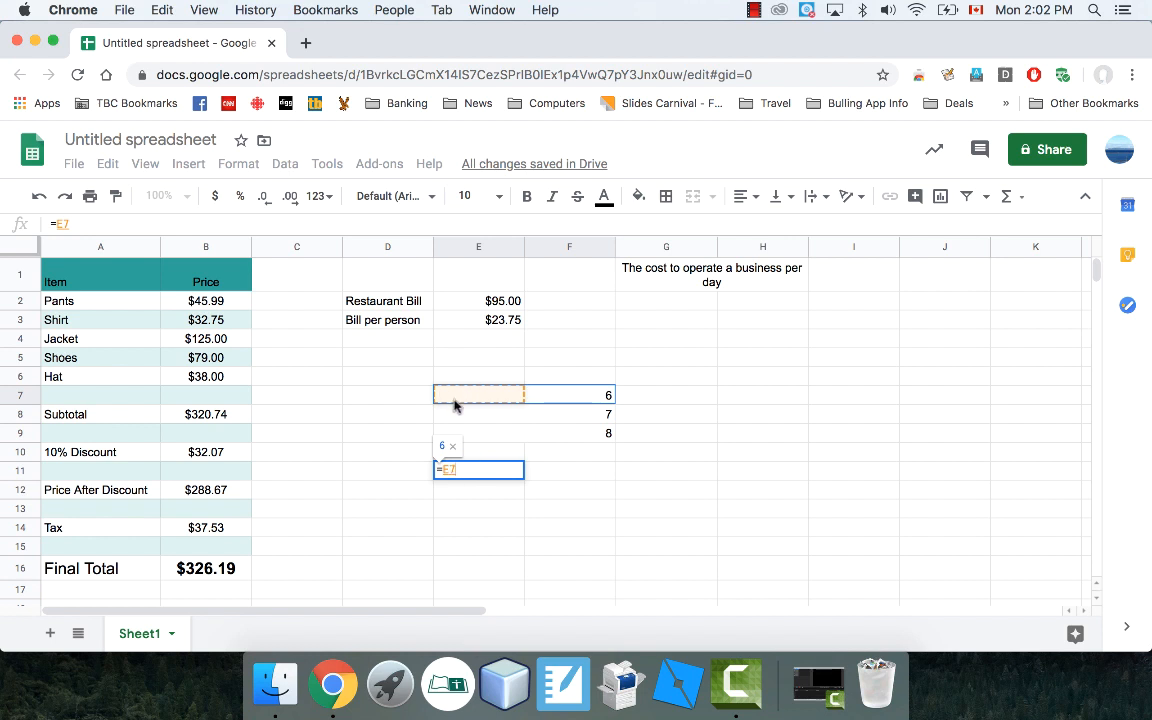
text(*2)
key(Return)
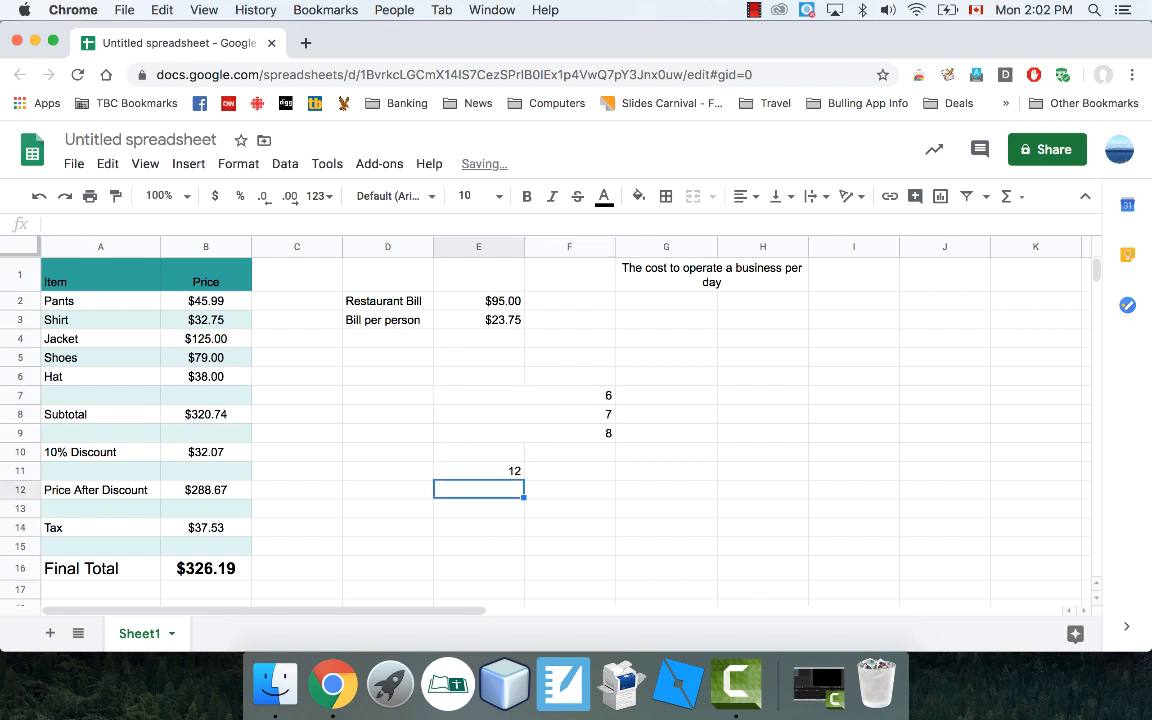
click(497, 476)
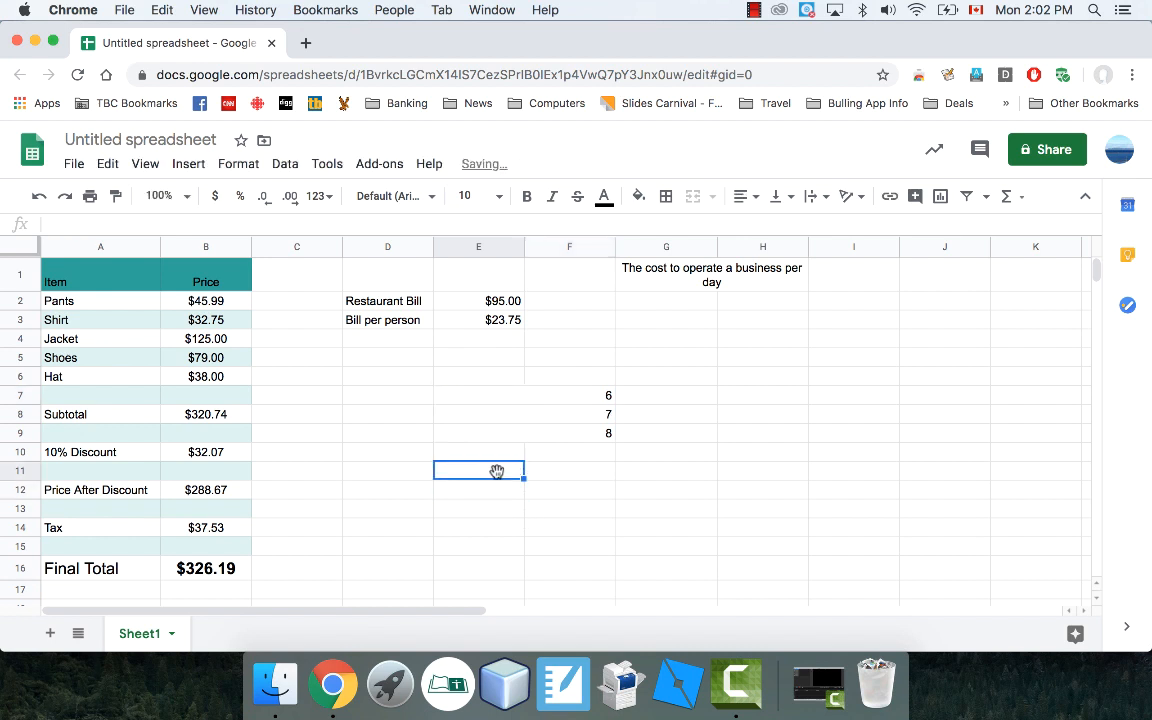
key(Delete)
Unmerge the merged cells in rows 7 to 9 of columns E and F.
click(482, 395)
key(Down)
key(Down)
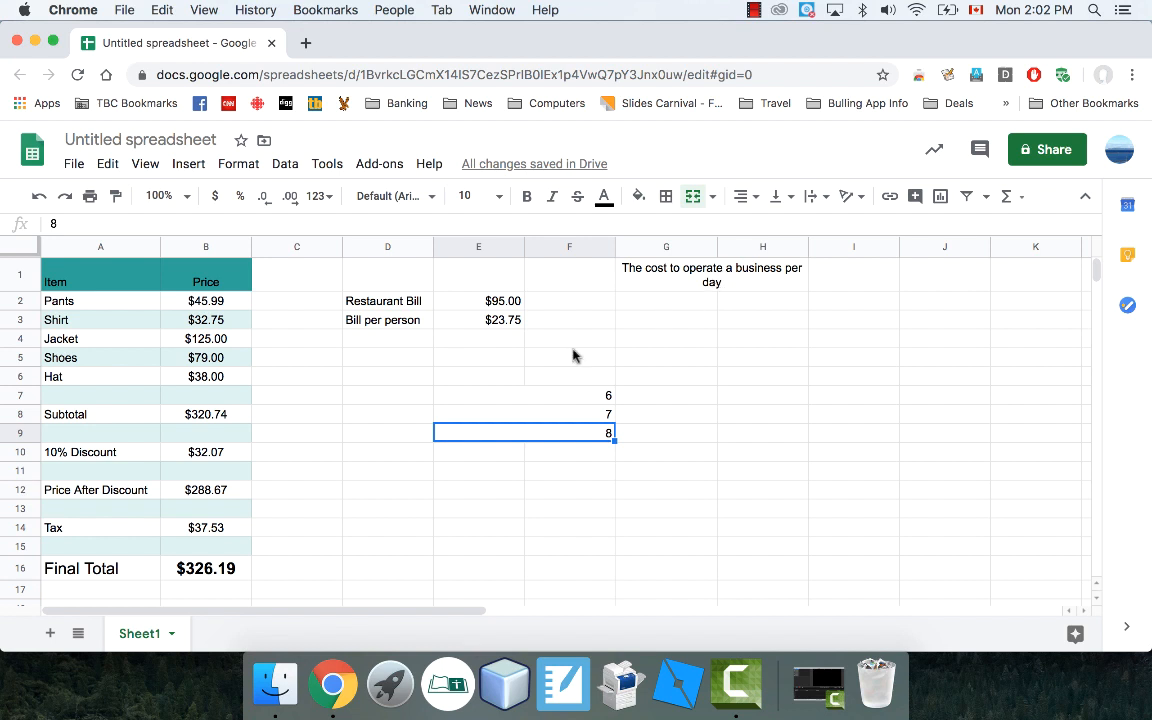
drag(508, 394, 506, 440)
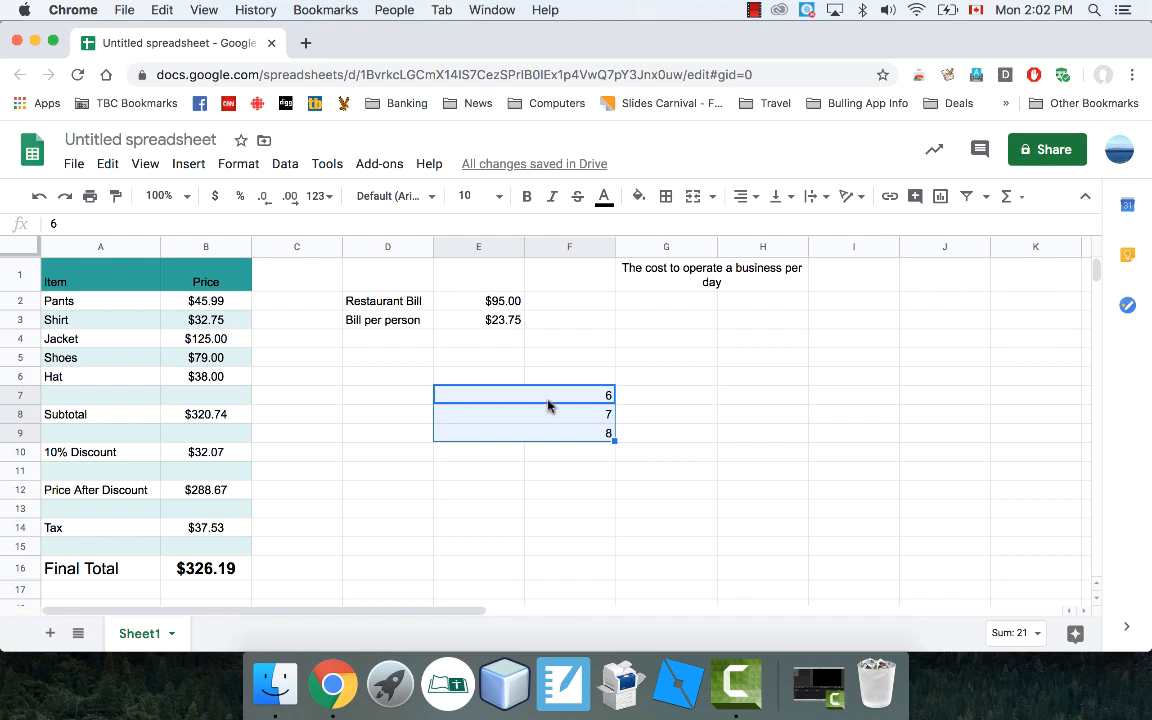
click(236, 164)
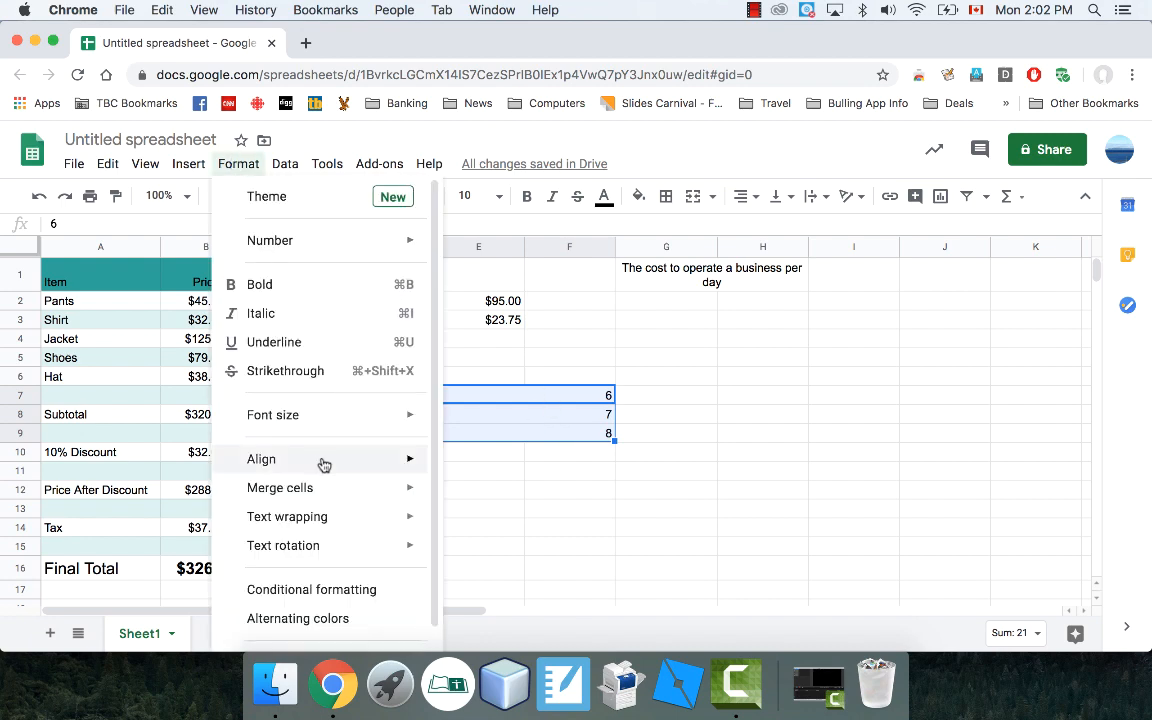
mouse_move(311, 486)
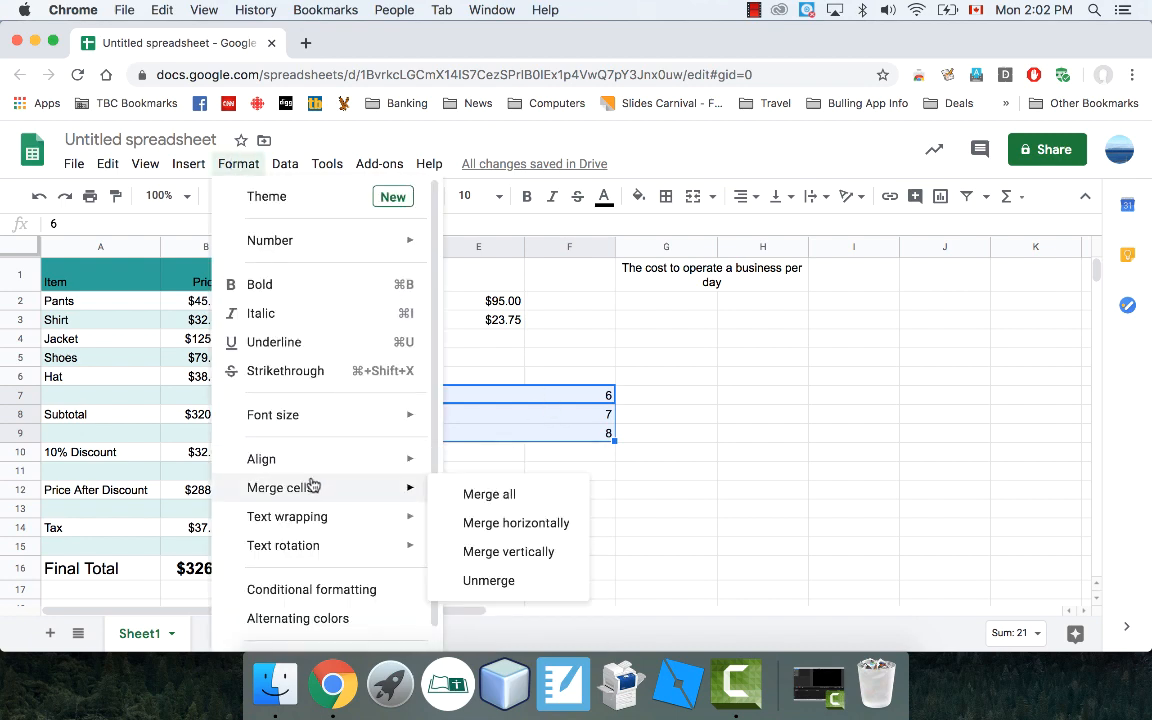
click(492, 581)
click(568, 472)
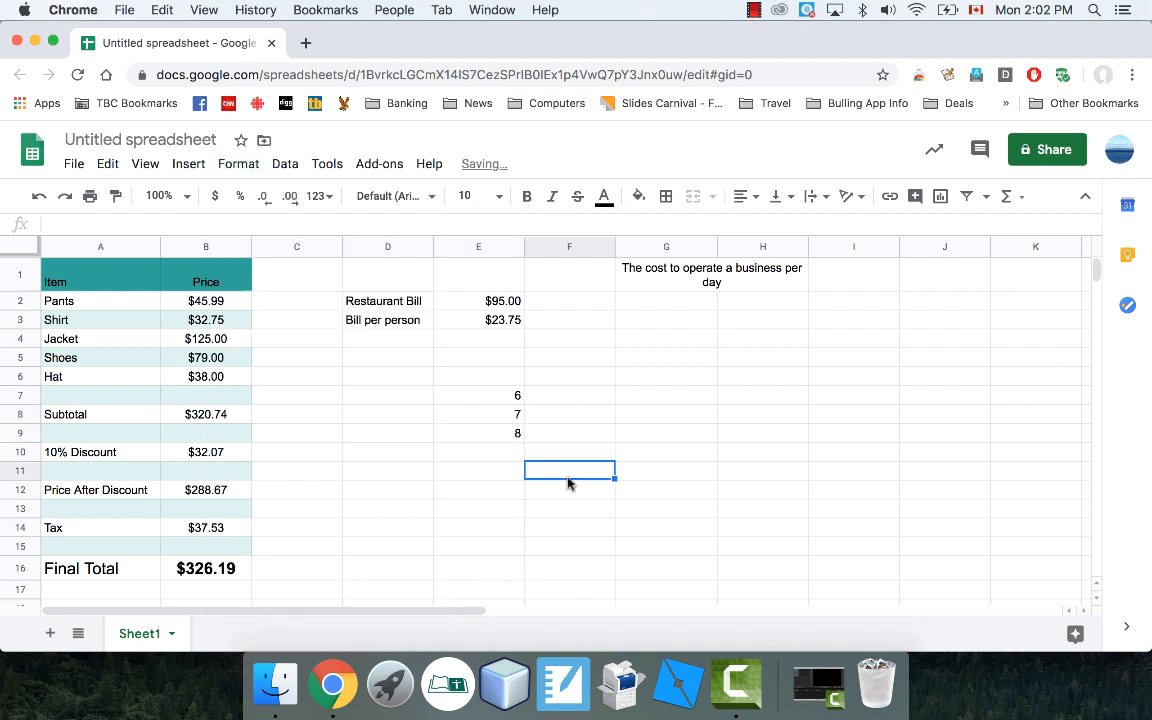
click(563, 398)
click(517, 400)
click(514, 430)
click(512, 418)
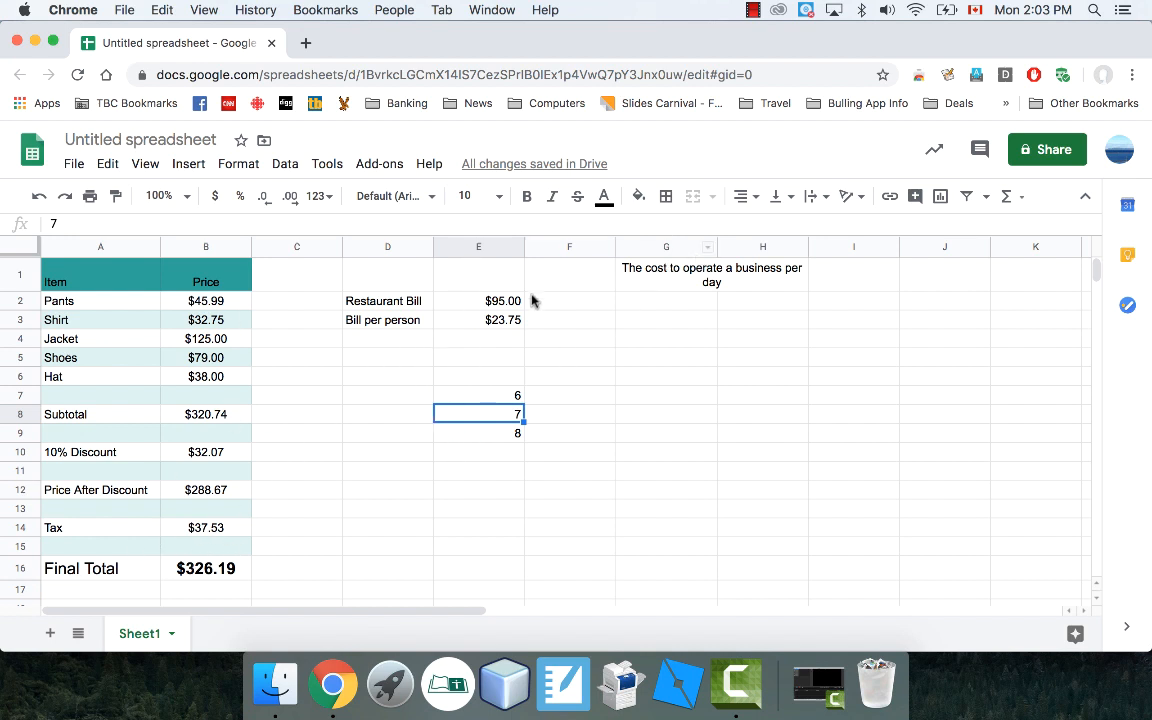
click(334, 437)
Delete the sample values from cells E7 to E9.
drag(473, 394, 474, 432)
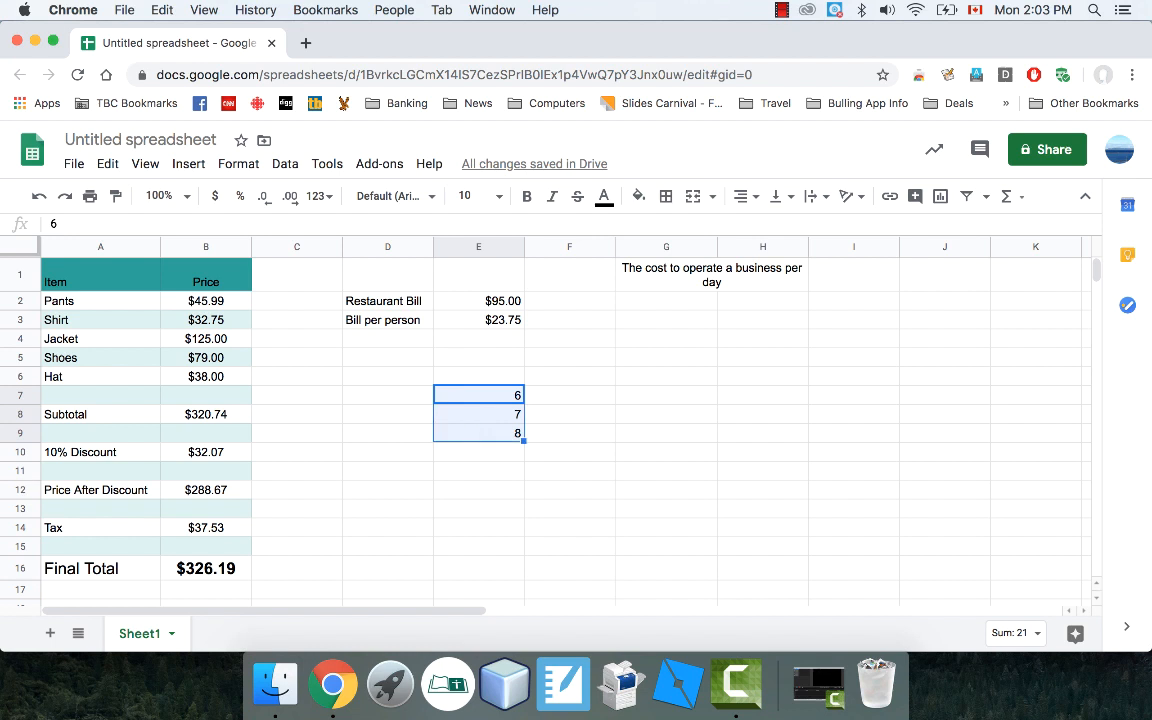
key(Delete)
click(381, 381)
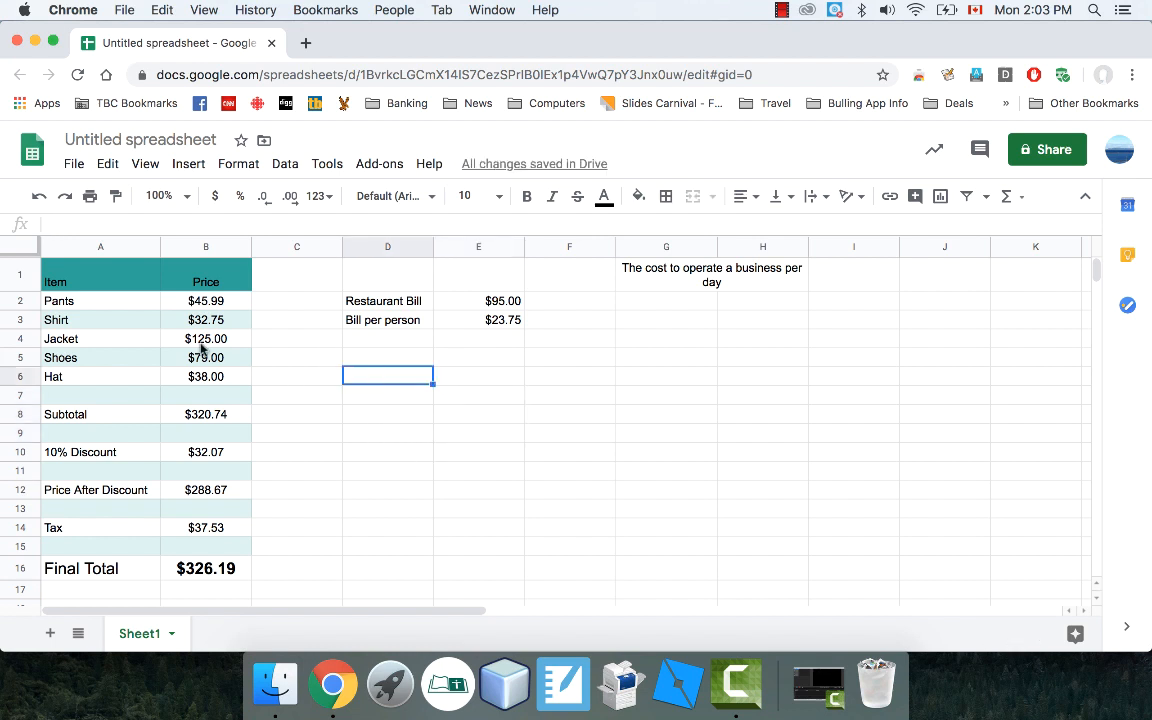
Rename the spreadsheet as Lesson 2.
click(138, 137)
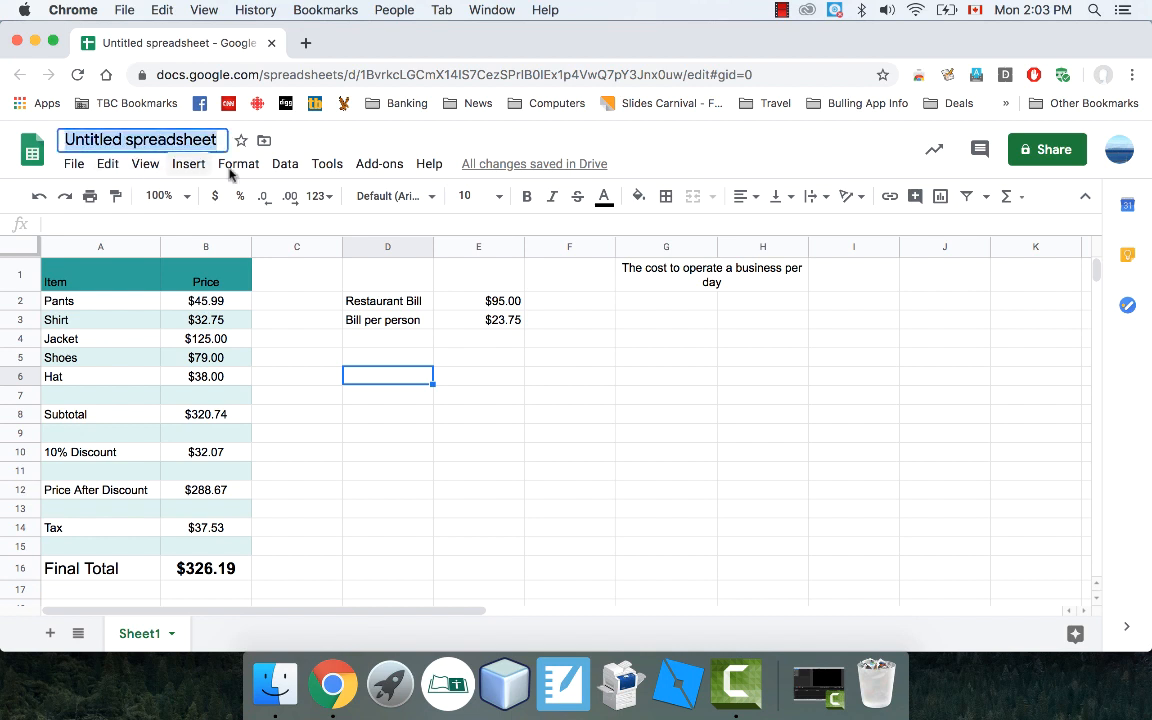
text(Less)
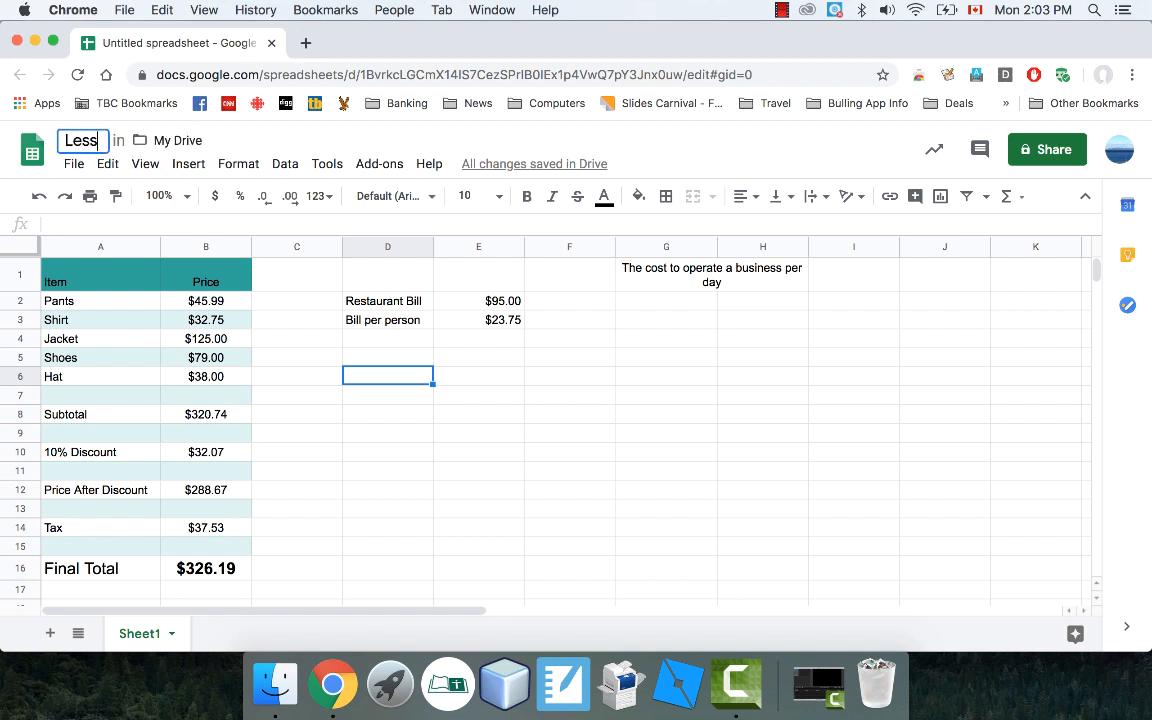
text(on 2)
key(Return)
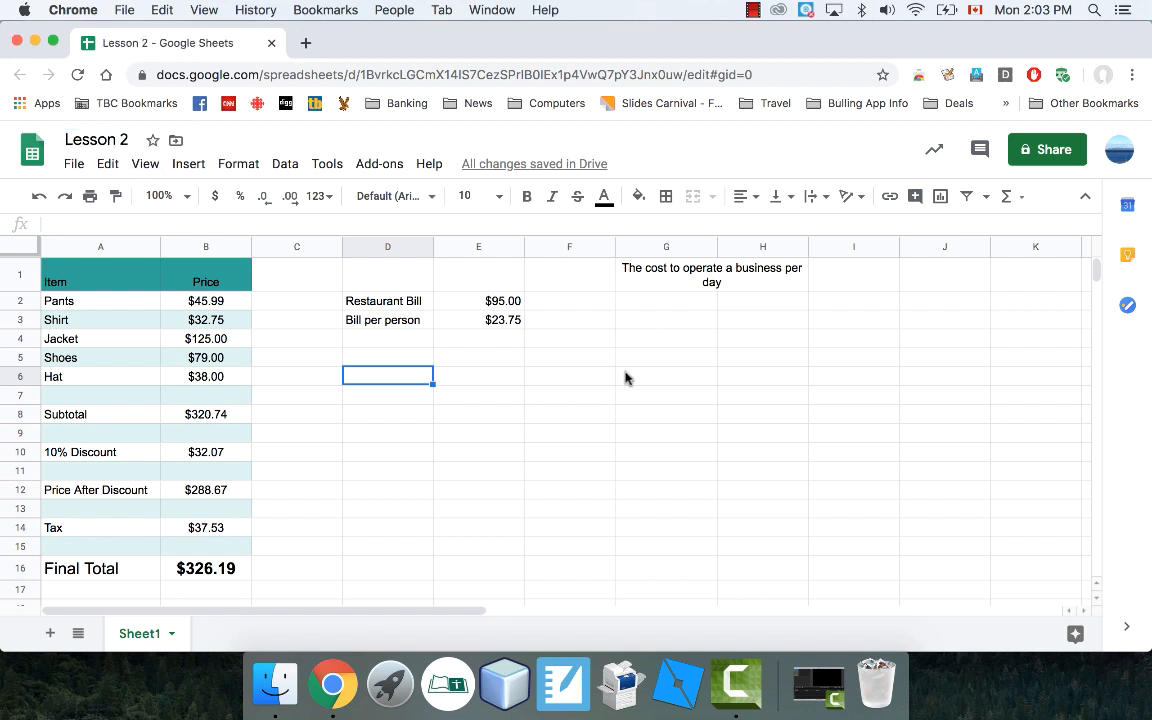